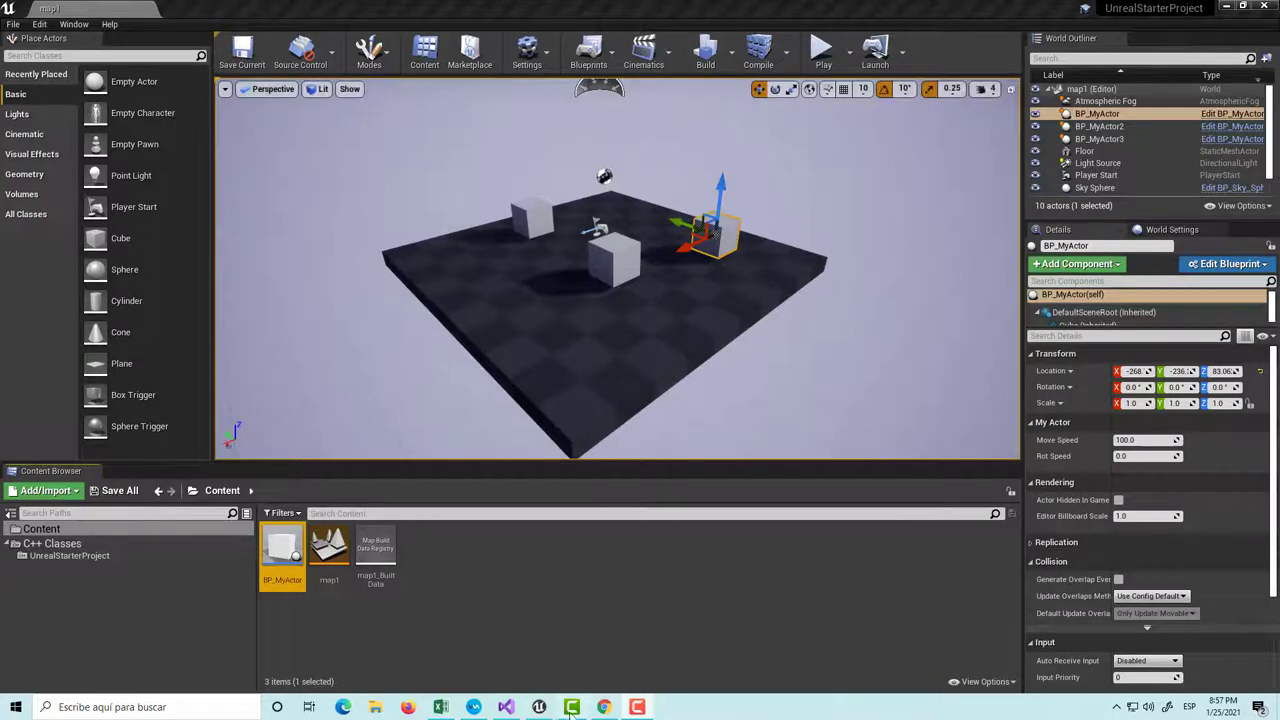
Bring the Chrome window with the GitHub profile page in front of Unreal Editor
left_click(604, 707)
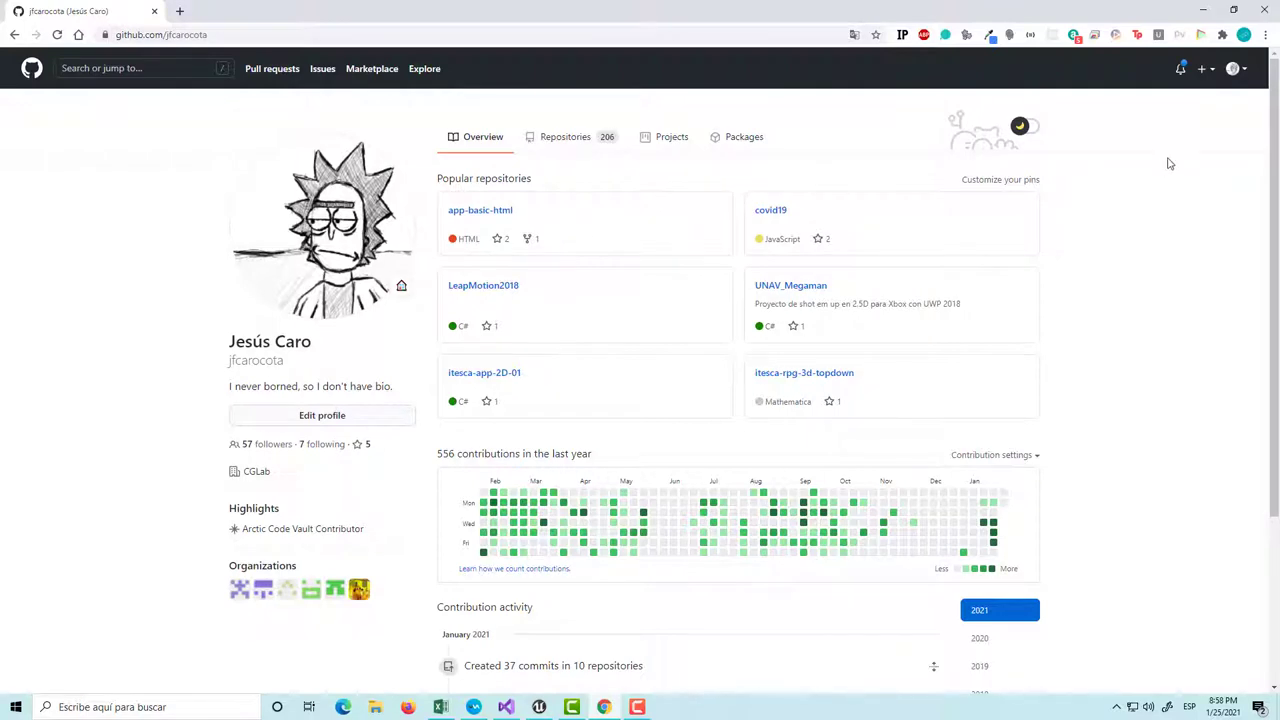
Turn on GitHub's dark theme from the profile header and dismiss the dark mode notice
left_click(1028, 128)
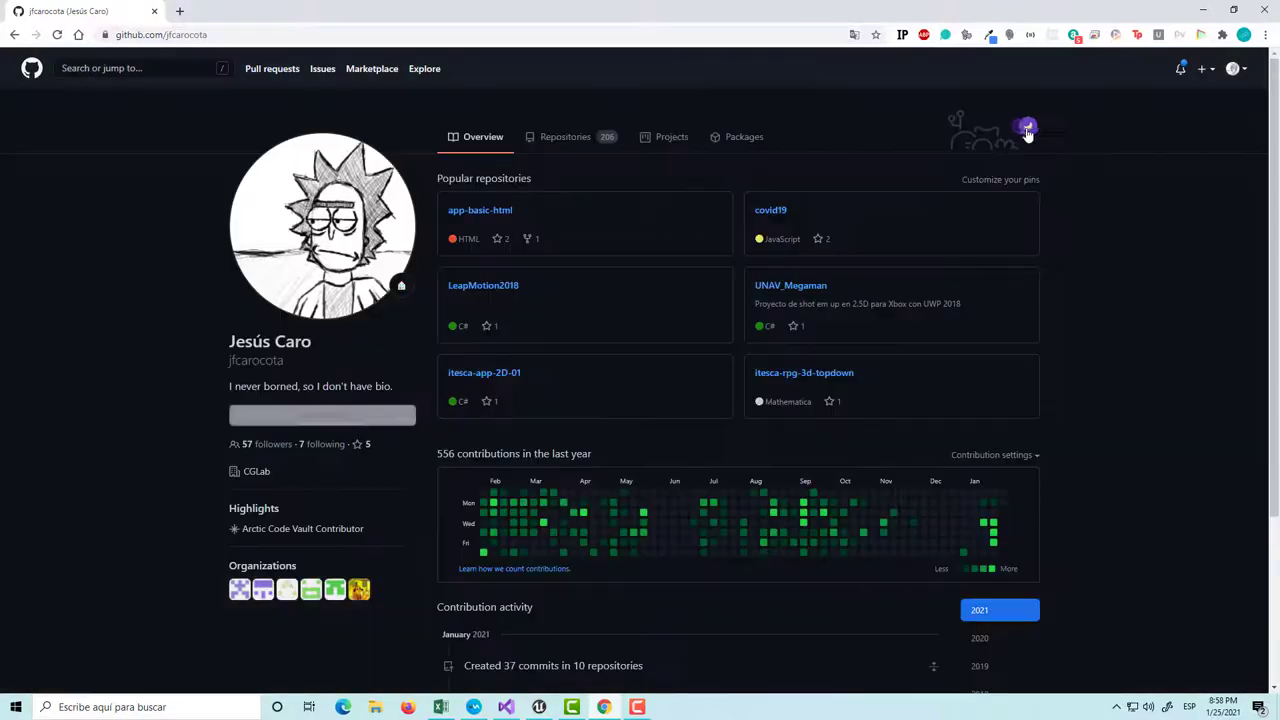
left_click(1030, 130)
left_click(1030, 130)
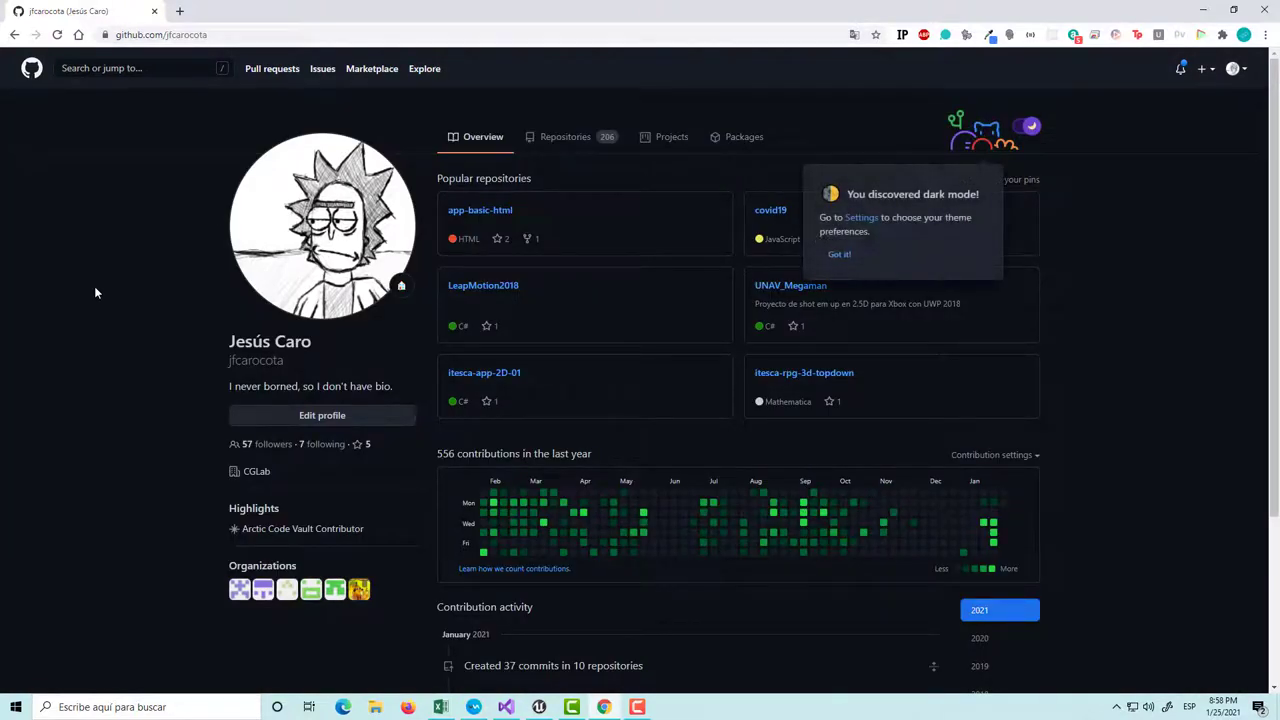
left_click(1030, 135)
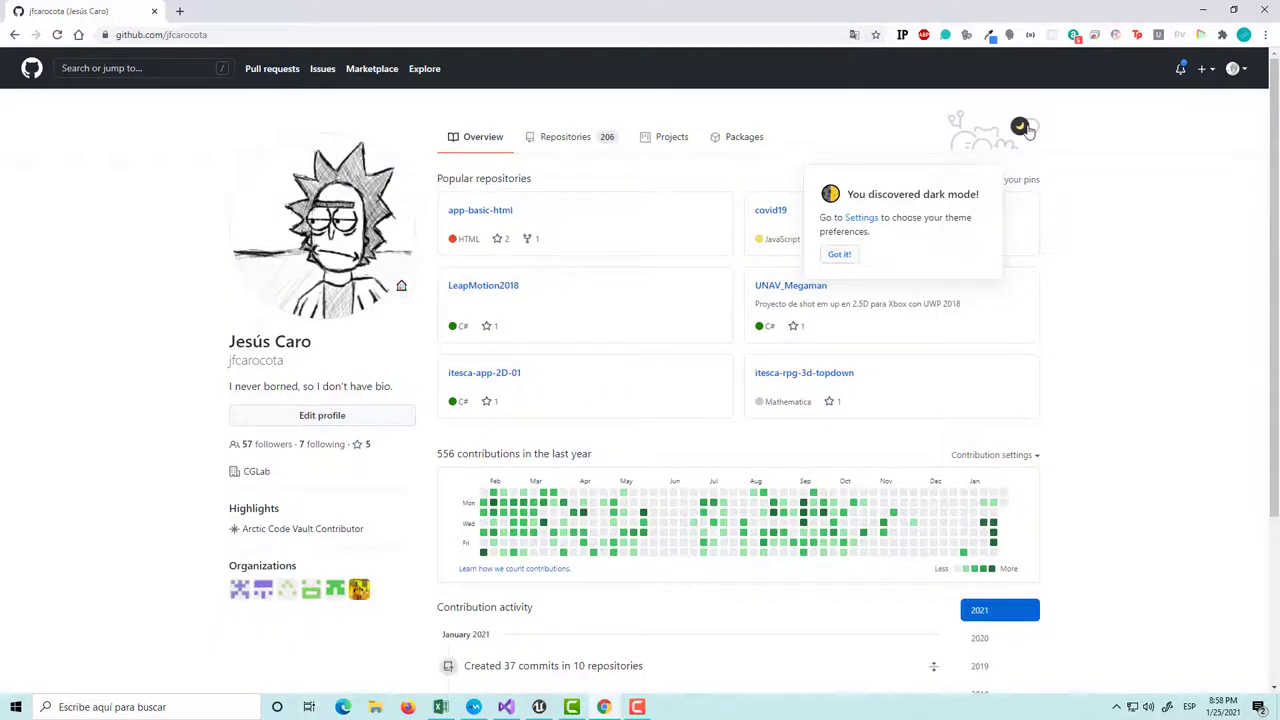
left_click(1025, 128)
left_click(838, 254)
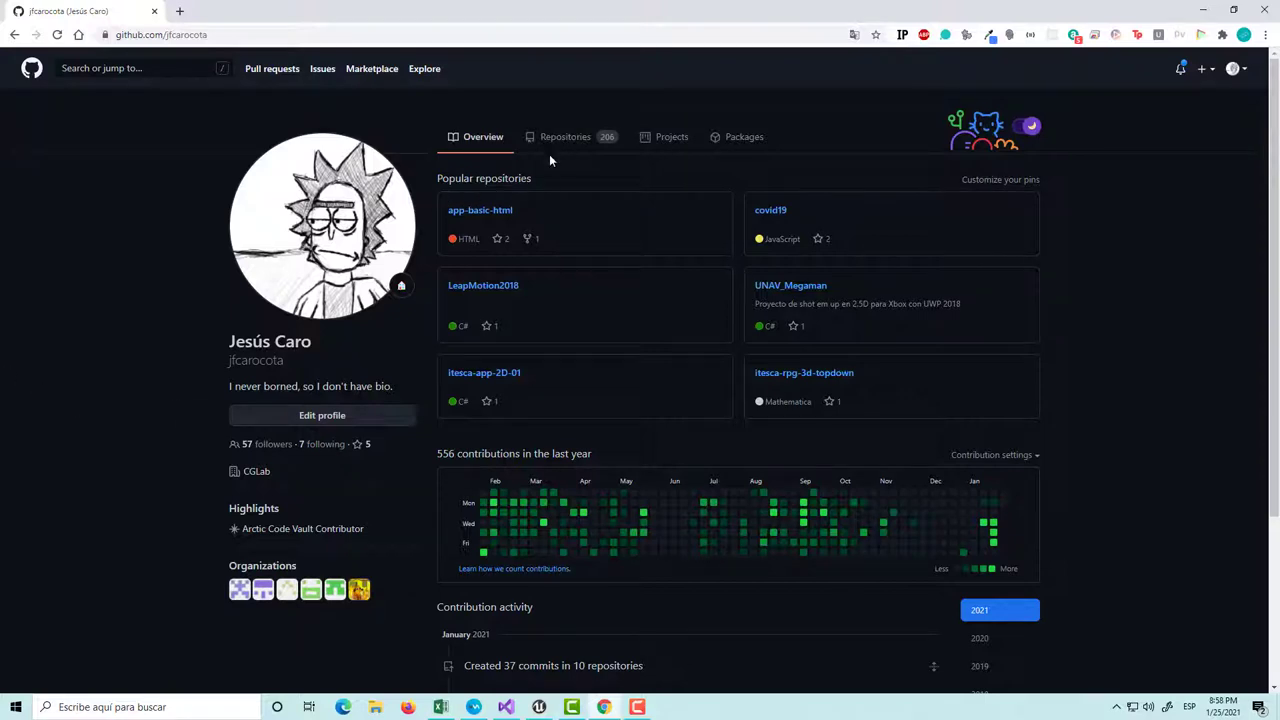
Open the Repositories tab and browse the list of 206 repositories
left_click(574, 149)
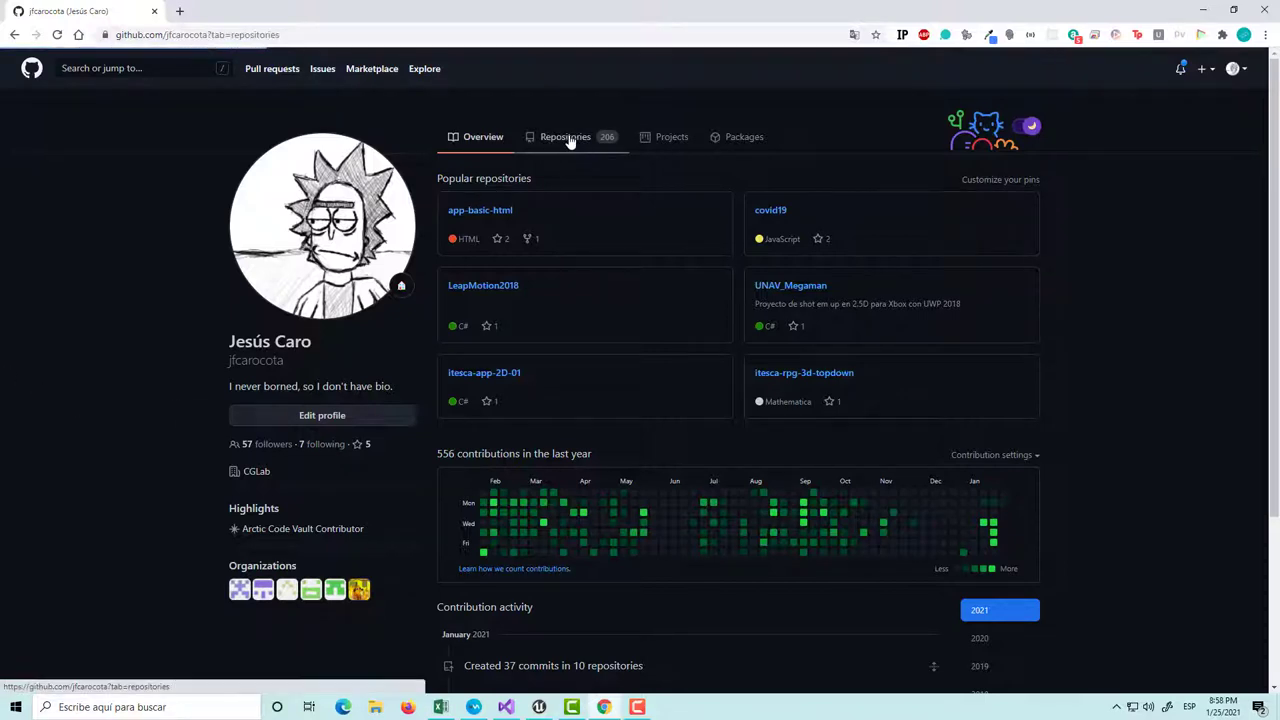
scroll(503, 337, "down", 5)
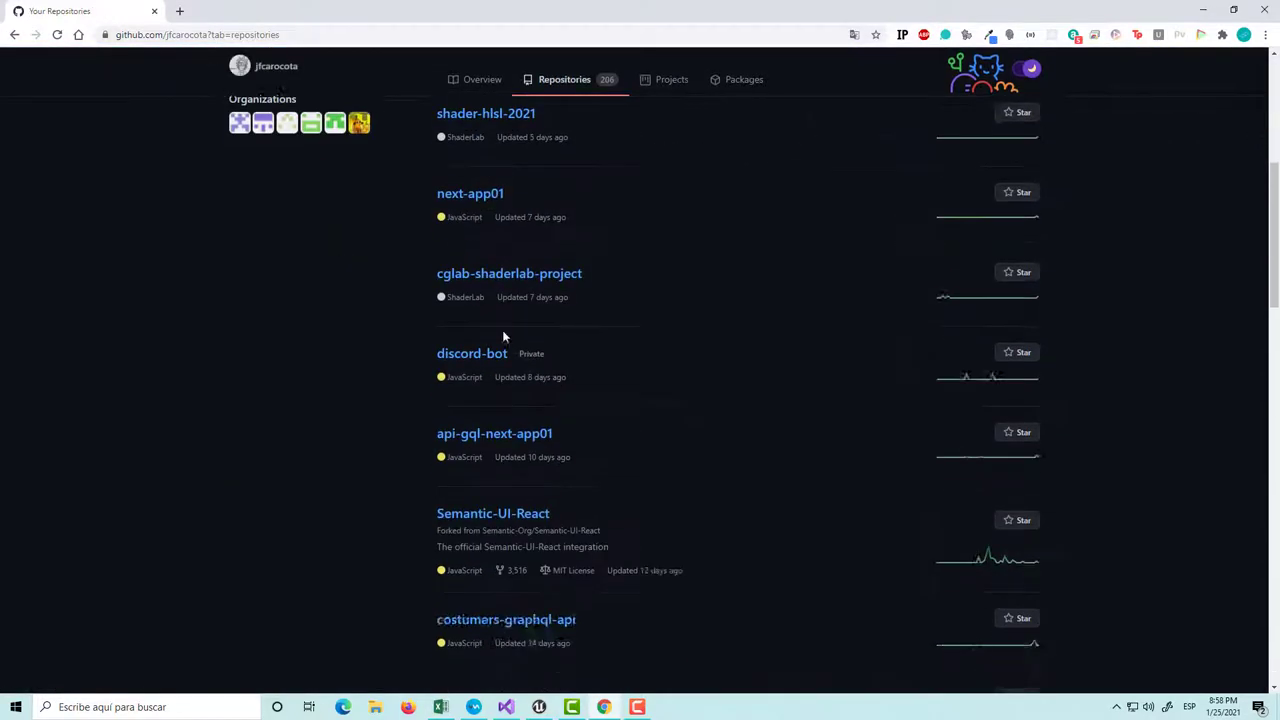
scroll(529, 357, "down", 4)
scroll(530, 378, "up", 2)
scroll(531, 378, "down", 6)
scroll(532, 378, "down", 1)
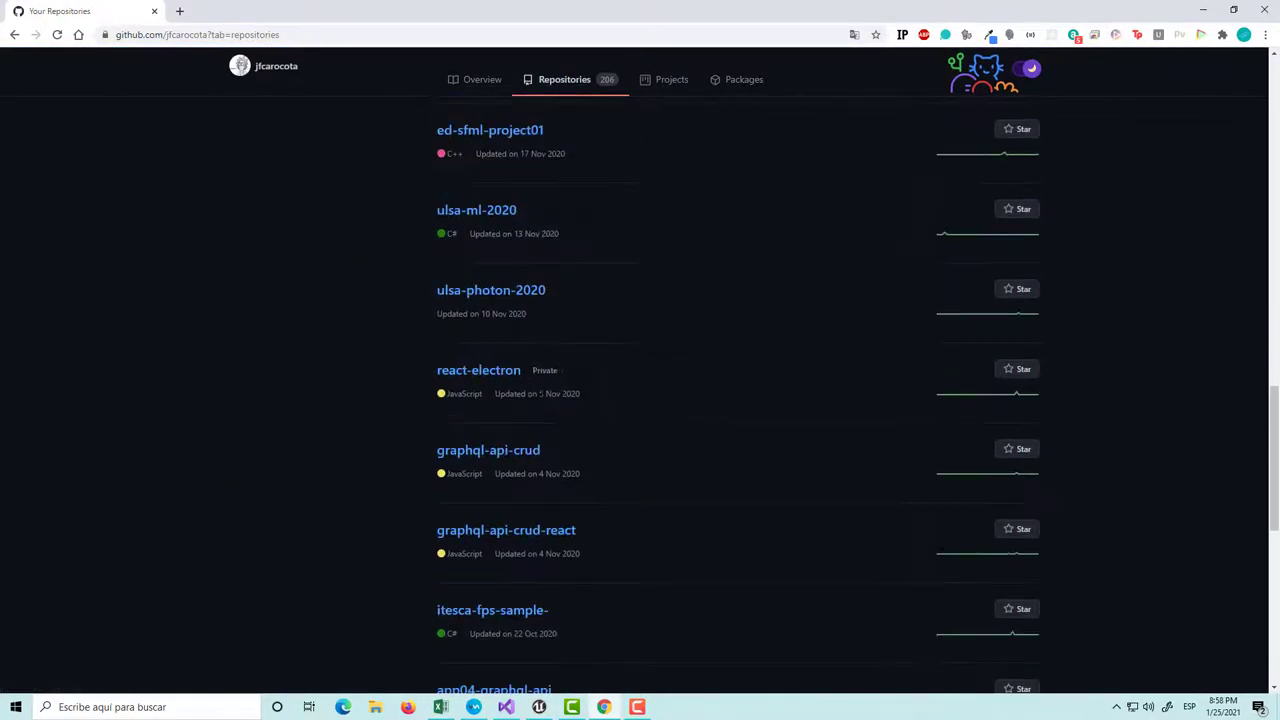
scroll(535, 395, "up", 4)
scroll(538, 403, "down", 8)
scroll(539, 405, "down", 3)
scroll(540, 405, "up", 5)
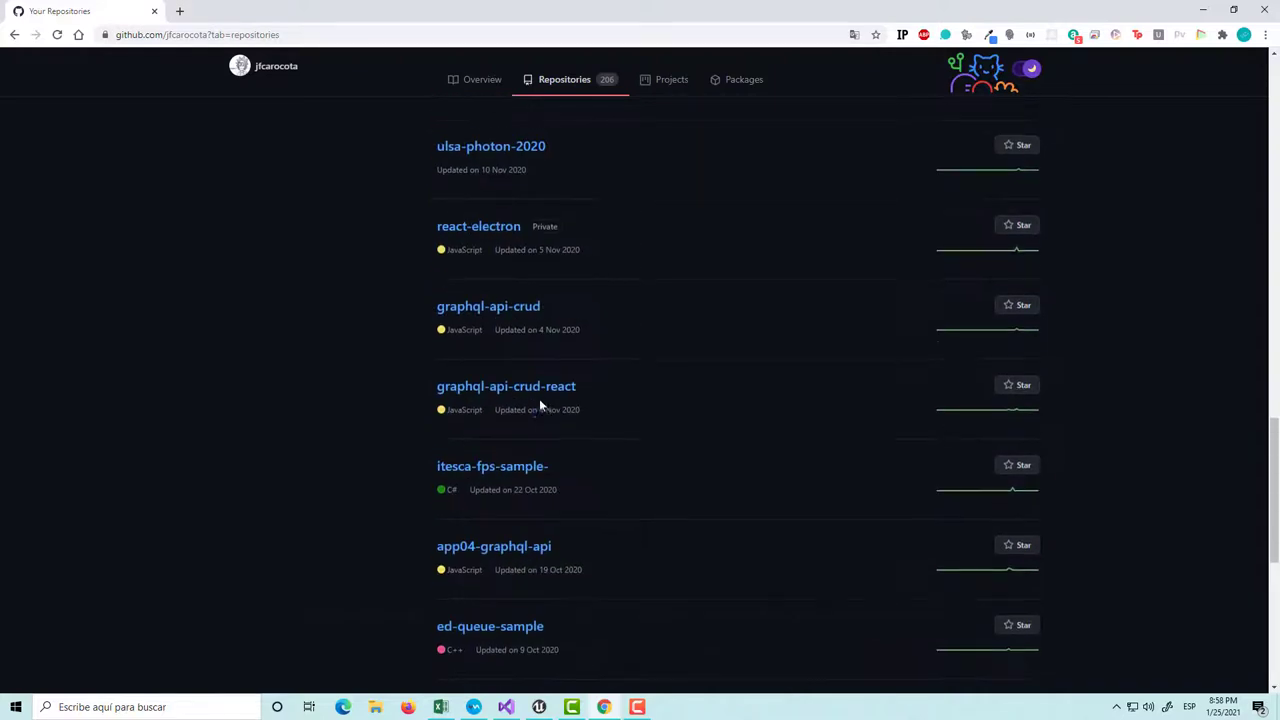
scroll(541, 405, "up", 5)
scroll(543, 405, "up", 5)
scroll(543, 405, "down", 5)
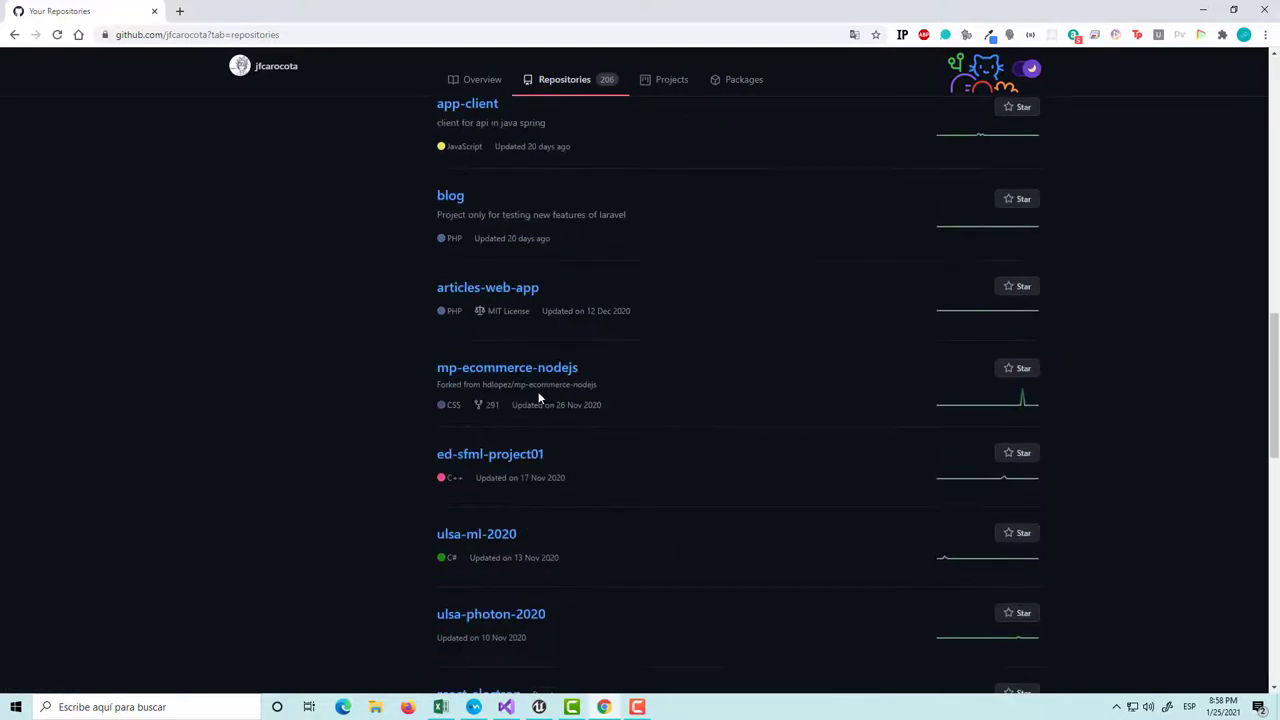
scroll(540, 392, "down", 5)
scroll(537, 393, "up", 5)
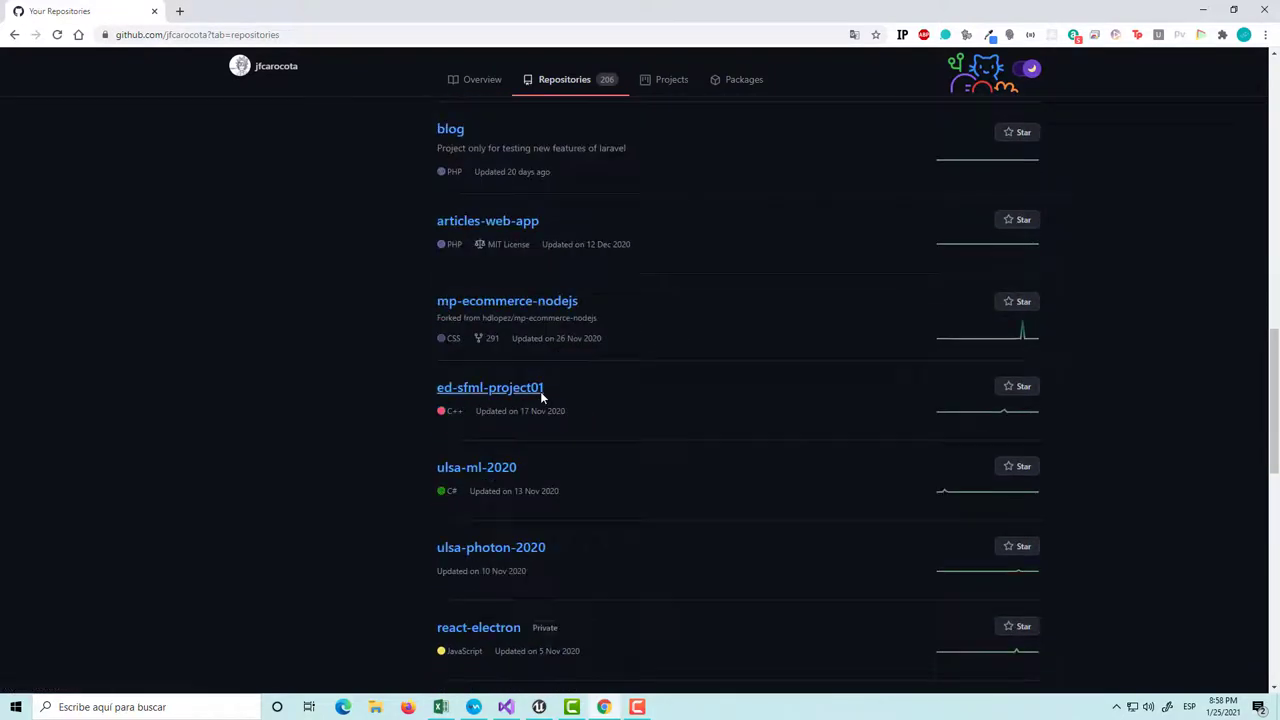
scroll(542, 398, "up", 2)
scroll(542, 403, "up", 3)
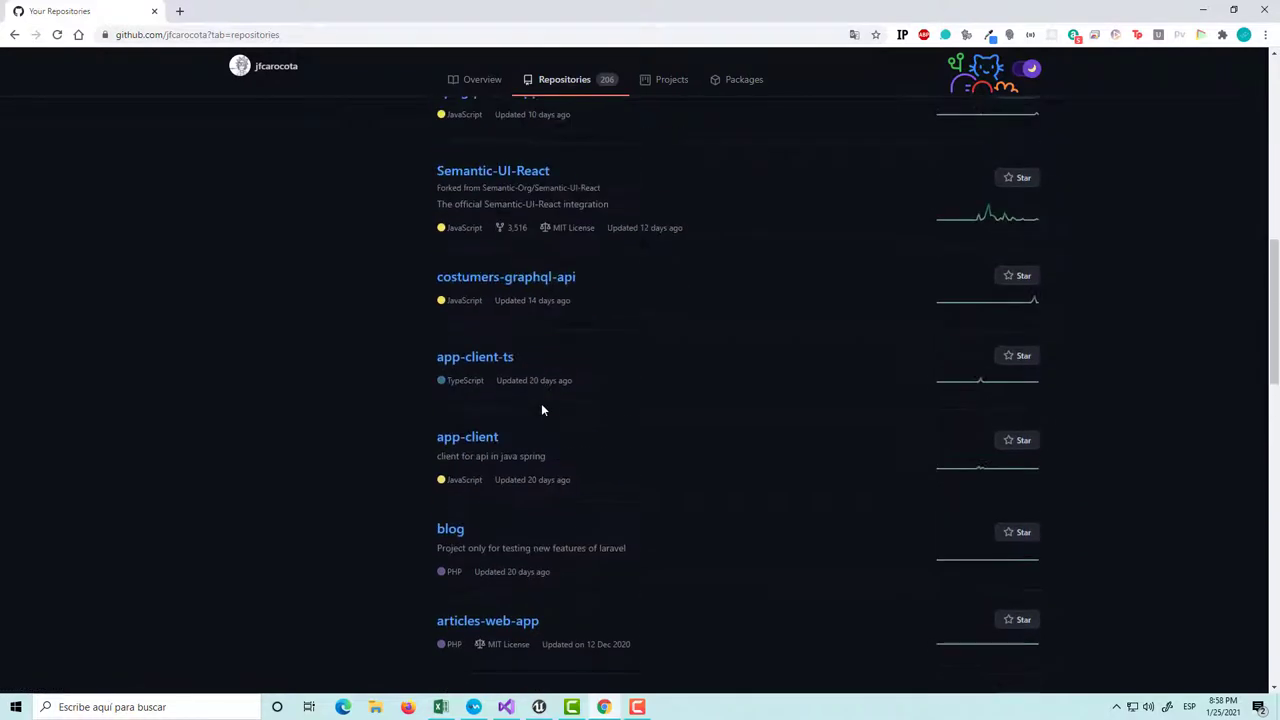
scroll(537, 403, "up", 4)
scroll(532, 425, "down", 5)
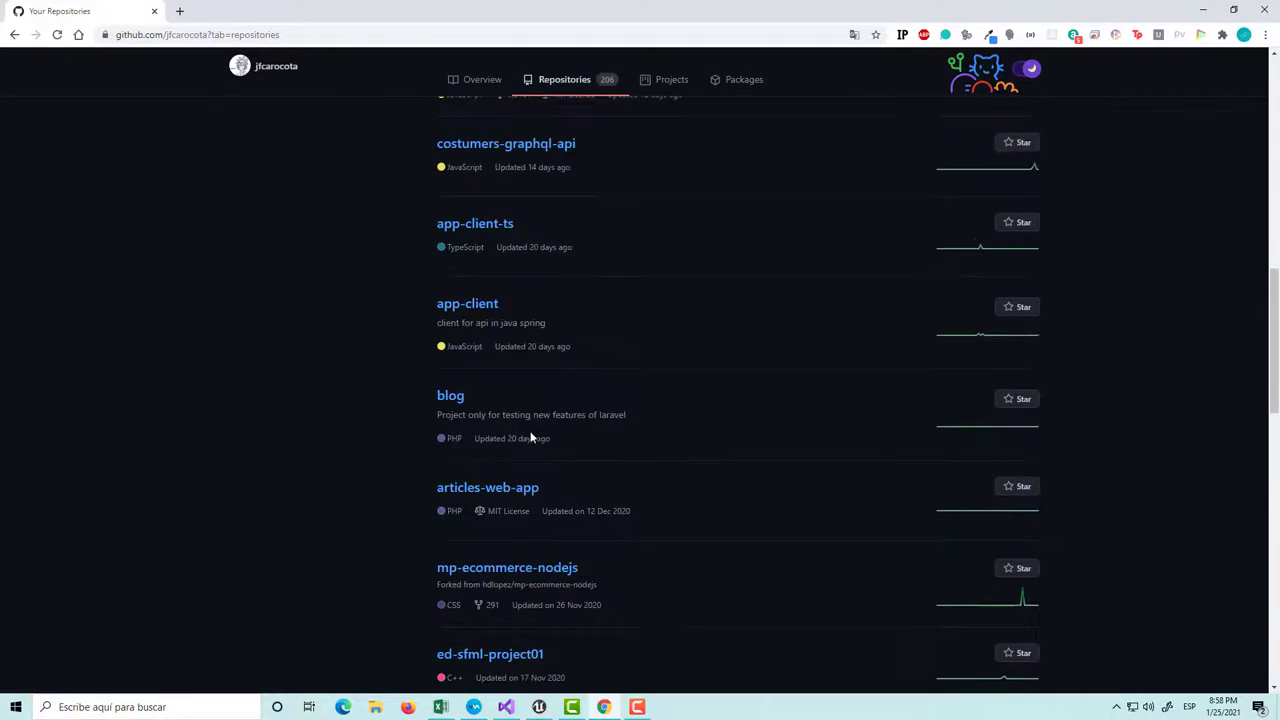
scroll(560, 410, "down", 5)
scroll(610, 390, "down", 4)
scroll(622, 382, "up", 5)
scroll(666, 346, "up", 5)
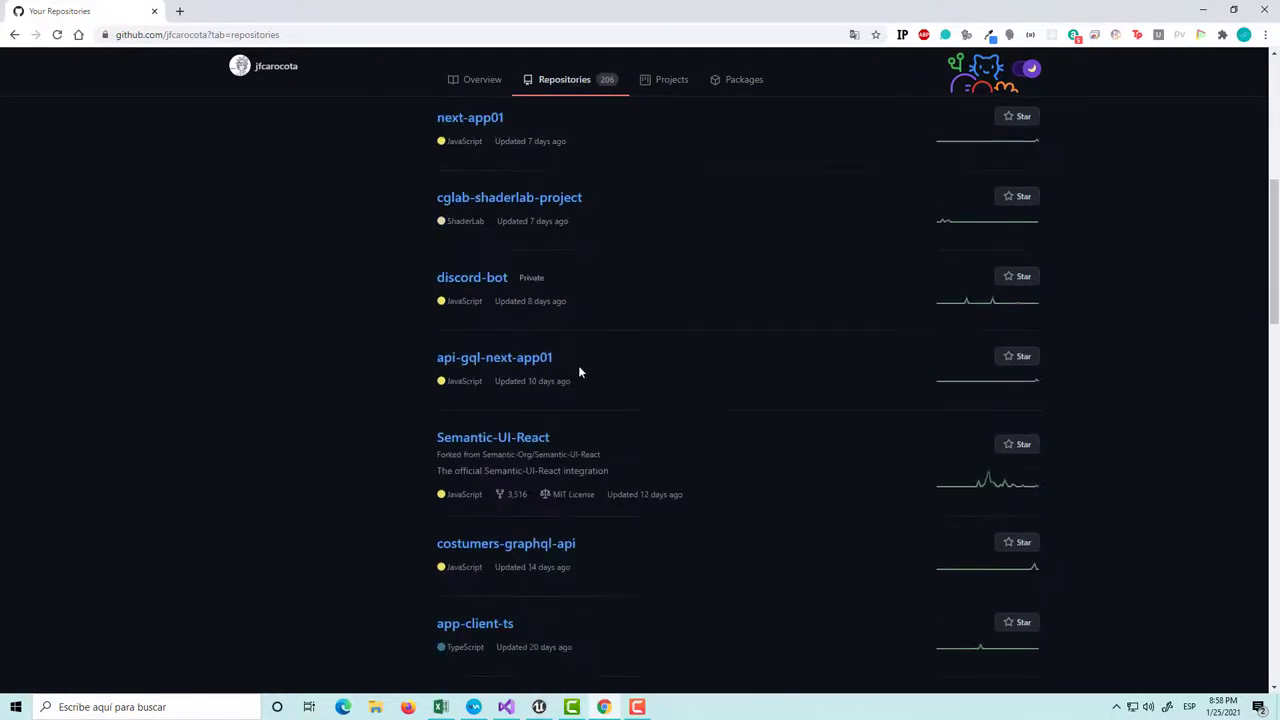
scroll(551, 363, "up", 5)
scroll(540, 390, "down", 3)
scroll(543, 424, "down", 5)
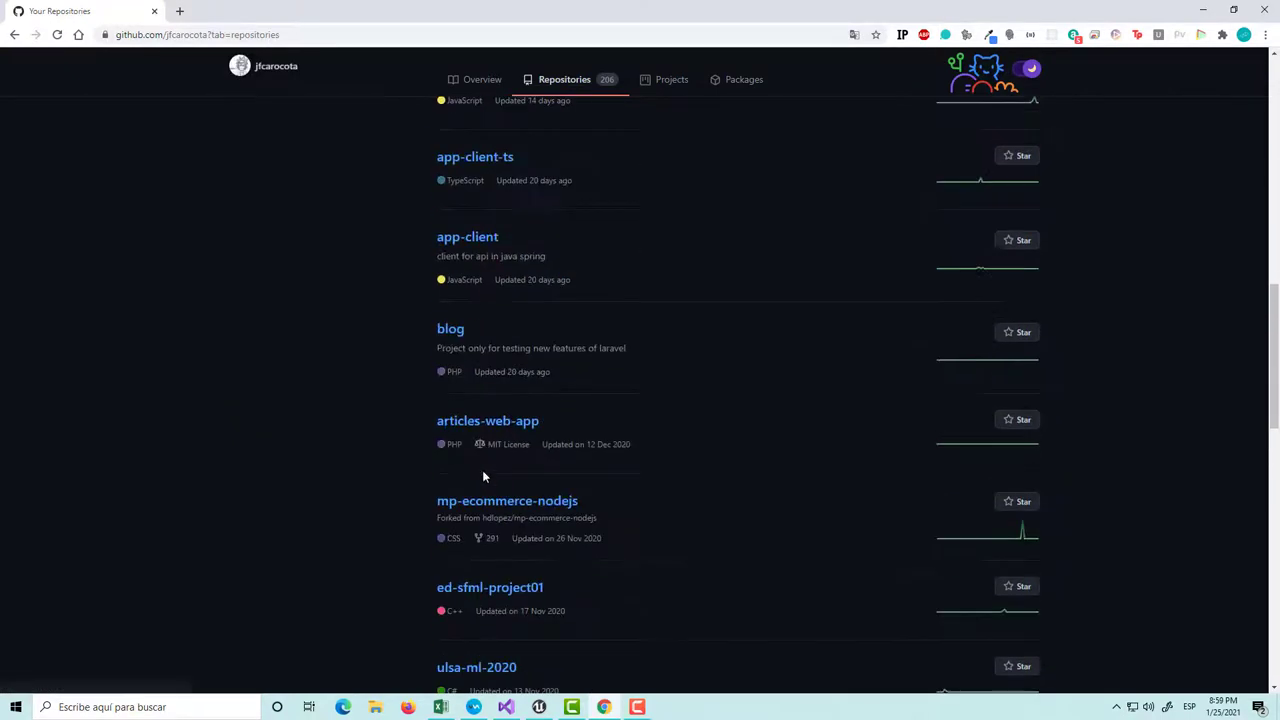
scroll(543, 430, "down", 3)
scroll(549, 428, "down", 2)
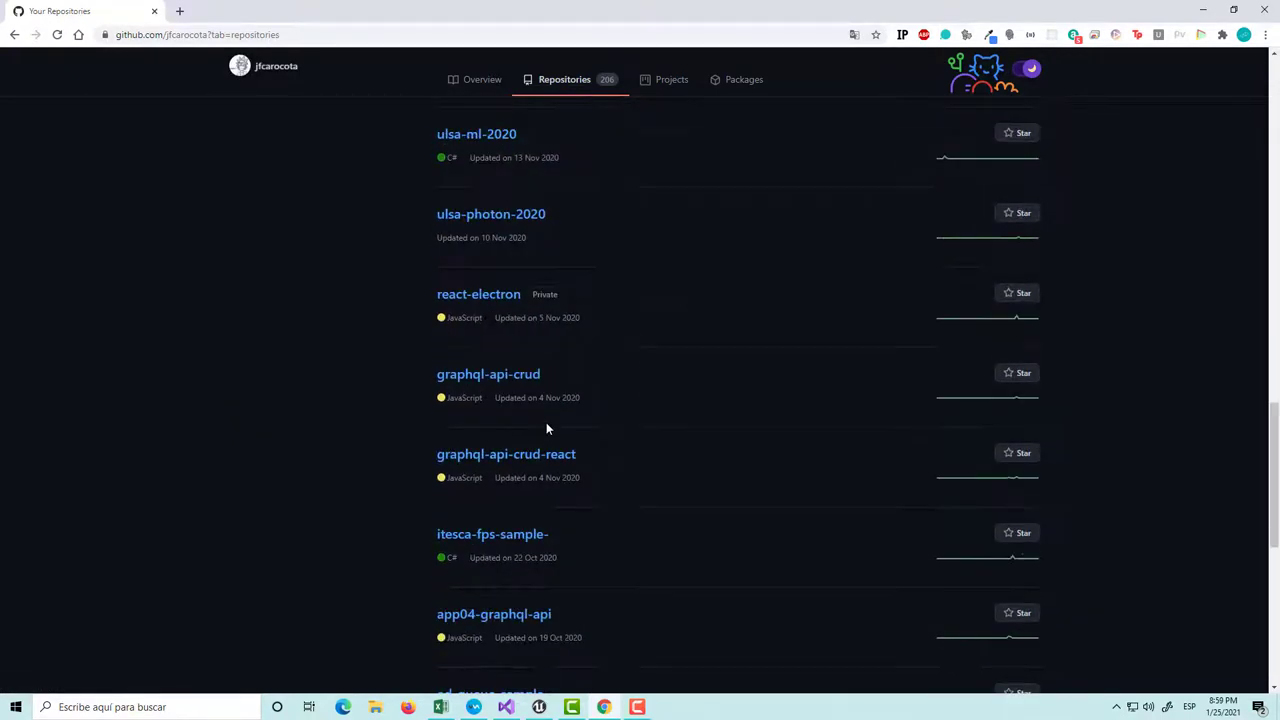
scroll(549, 428, "up", 1)
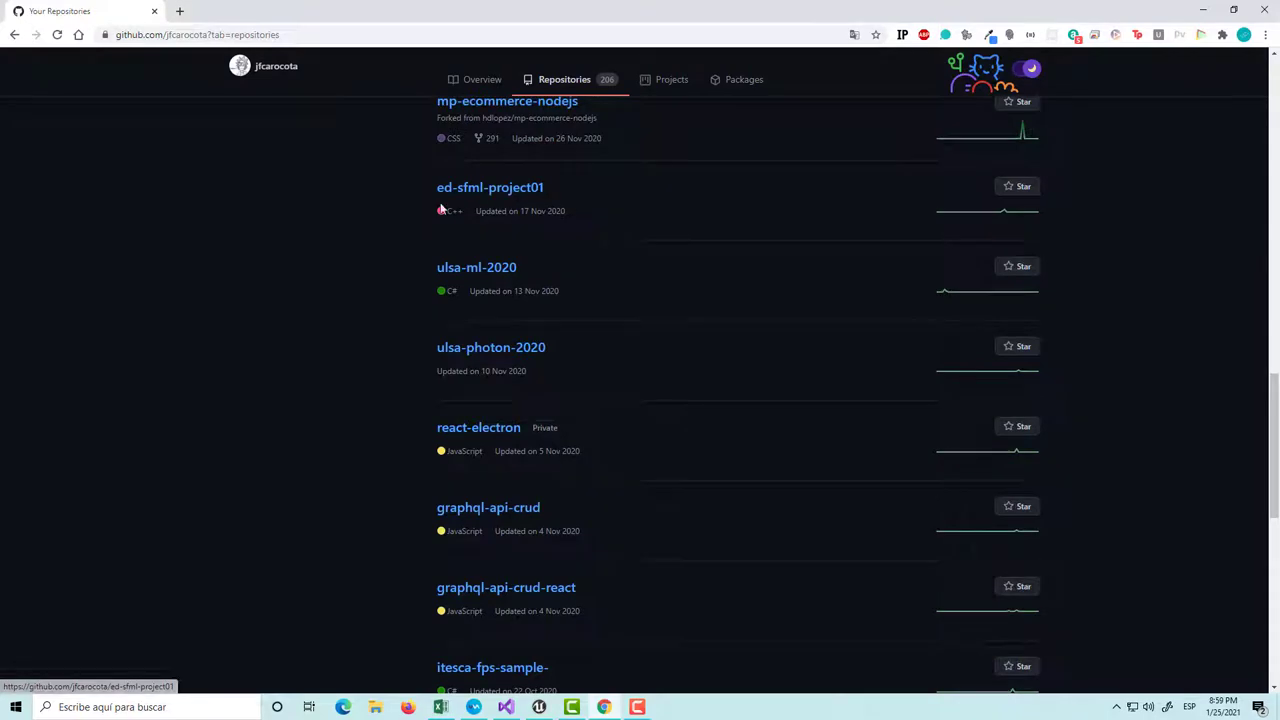
scroll(440, 320, "up", 3)
scroll(465, 335, "up", 5)
scroll(480, 343, "up", 5)
scroll(480, 345, "down", 5)
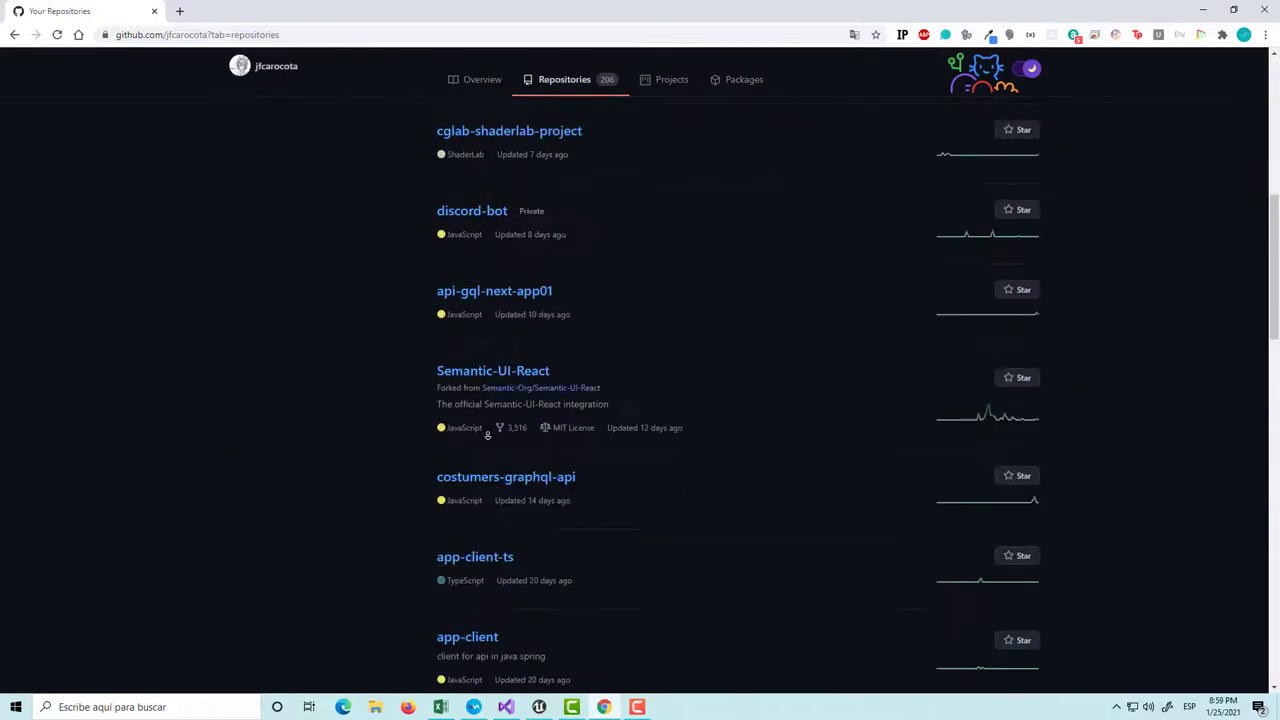
scroll(489, 424, "down", 8)
scroll(490, 418, "up", 5)
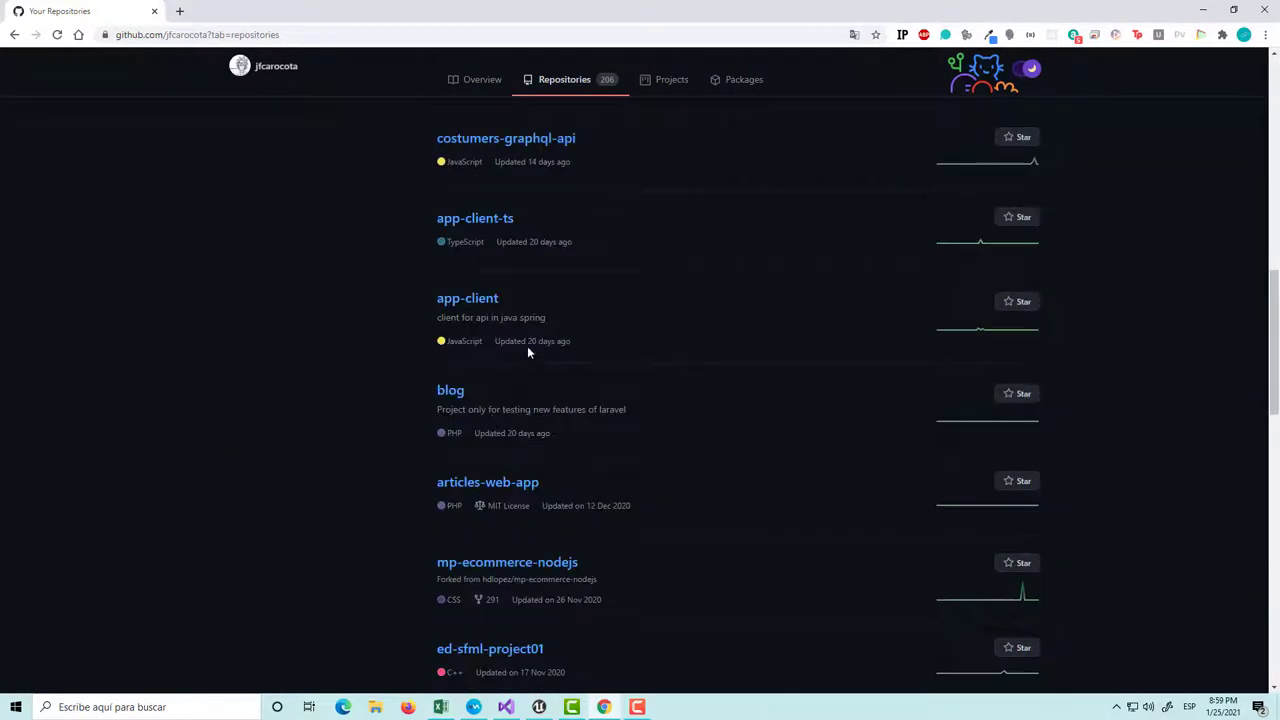
scroll(445, 390, "down", 2)
scroll(465, 419, "up", 10)
scroll(400, 390, "up", 5)
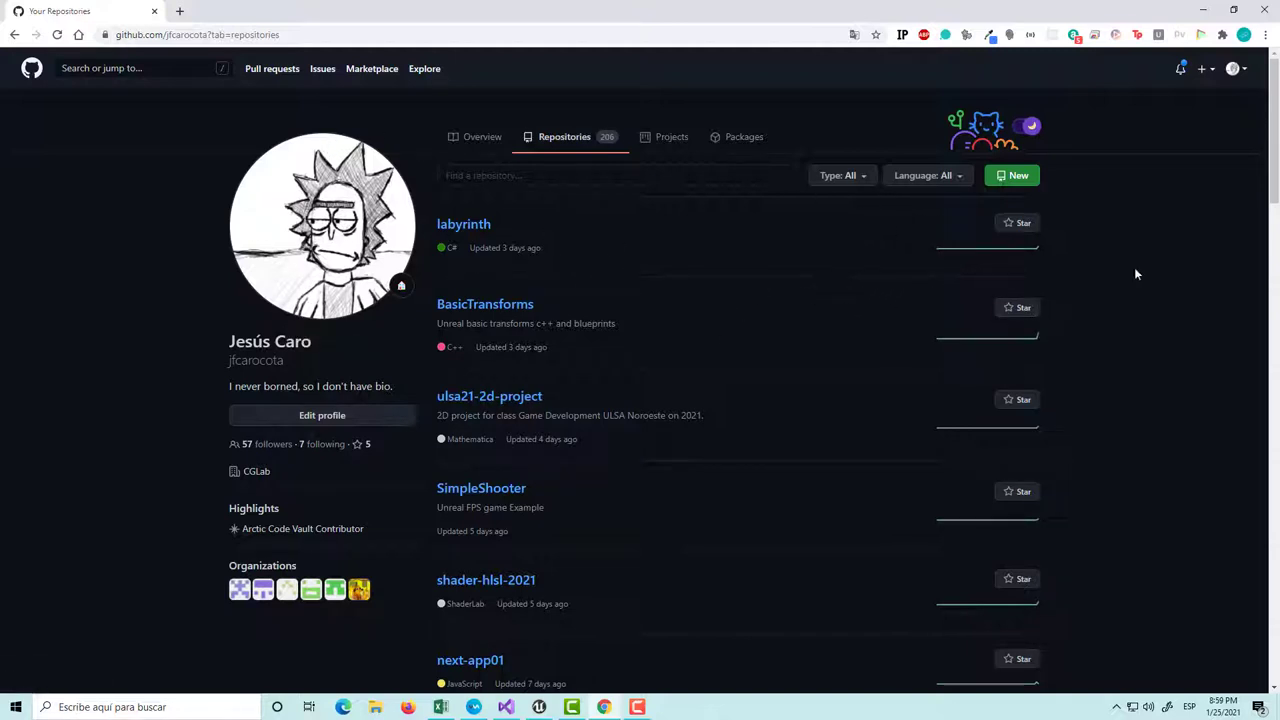
Create a public empty repository named 'UnrealStarterProject', checking the project name in Unreal first
left_click(1019, 178)
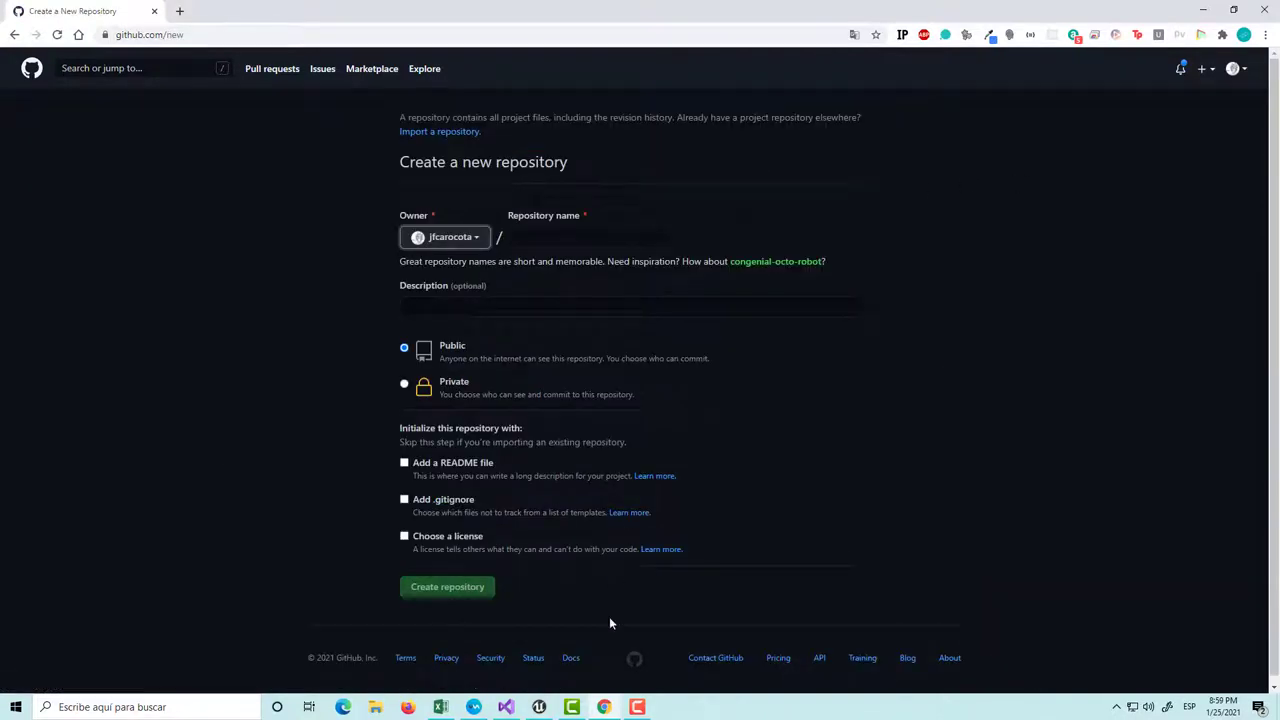
left_click(544, 709)
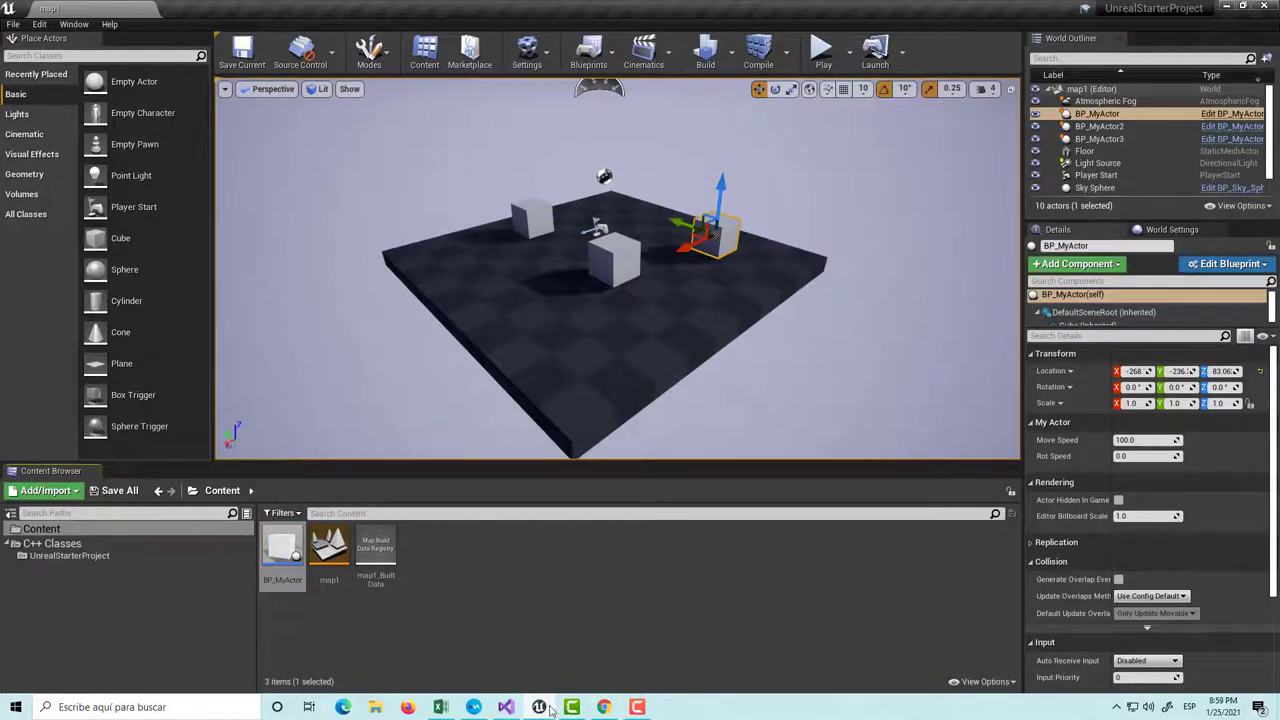
left_click(606, 707)
left_click(527, 219)
type("U")
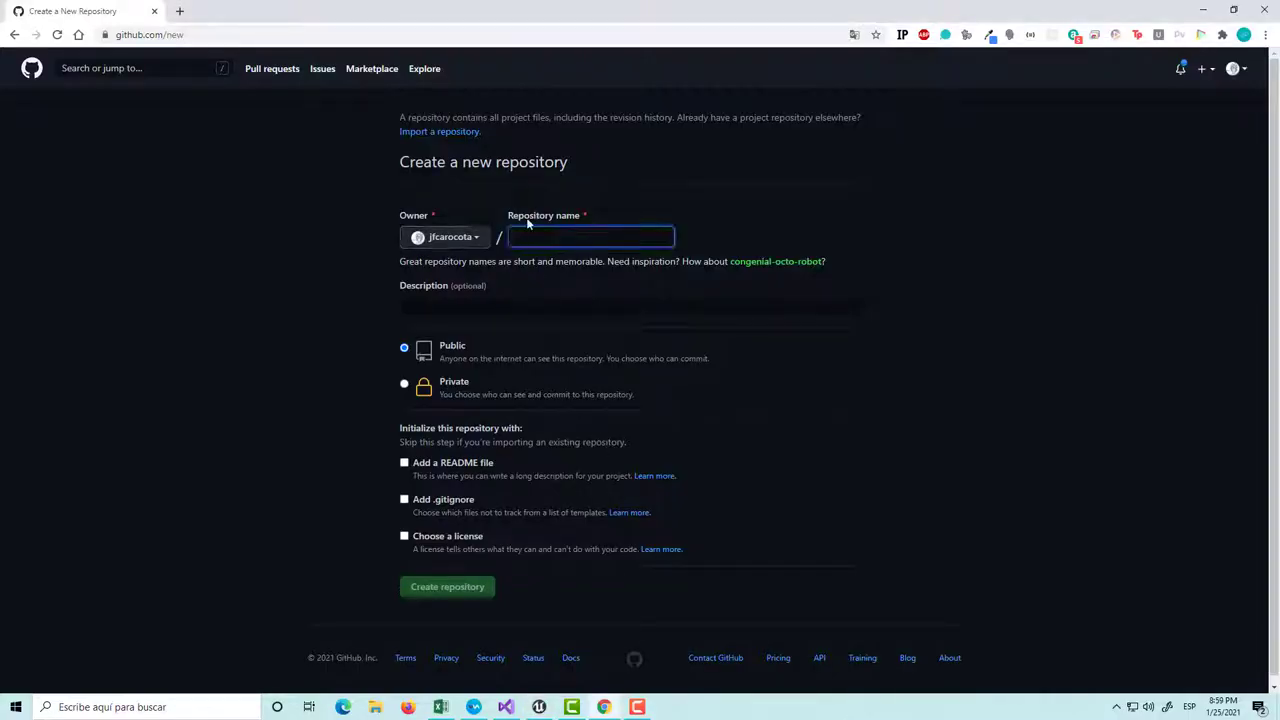
type("nrealSt")
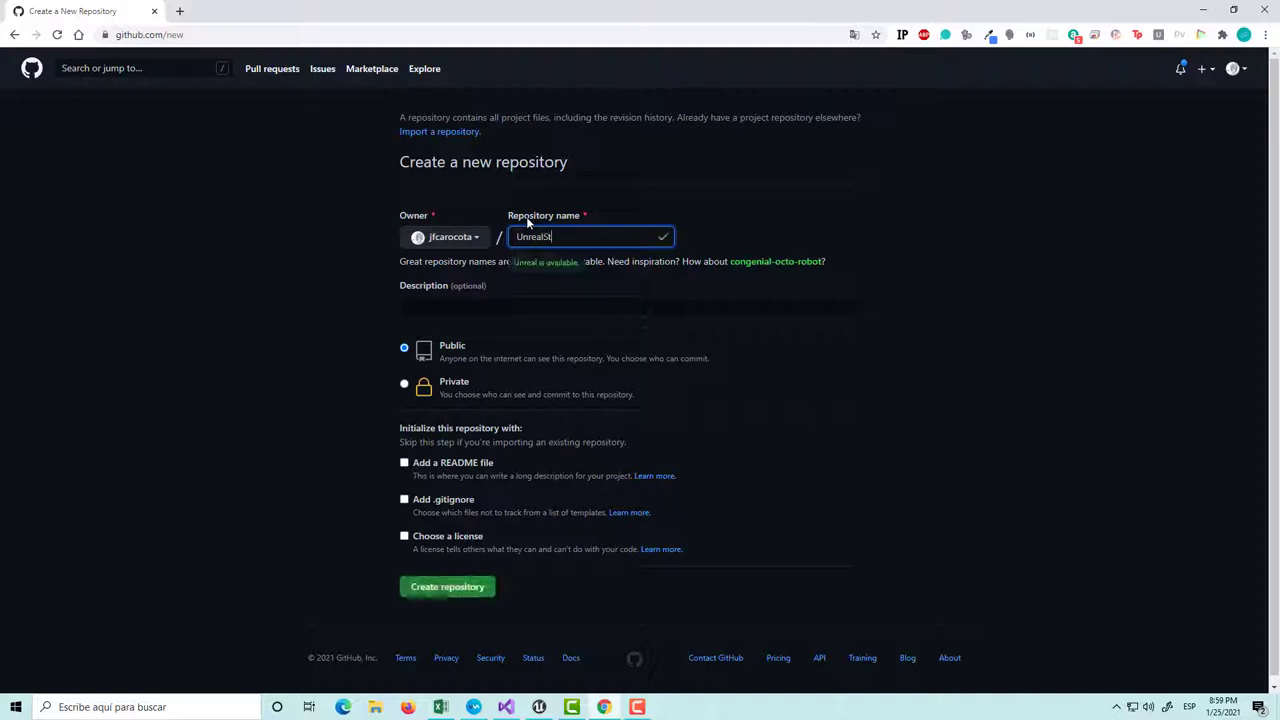
type("arterProje")
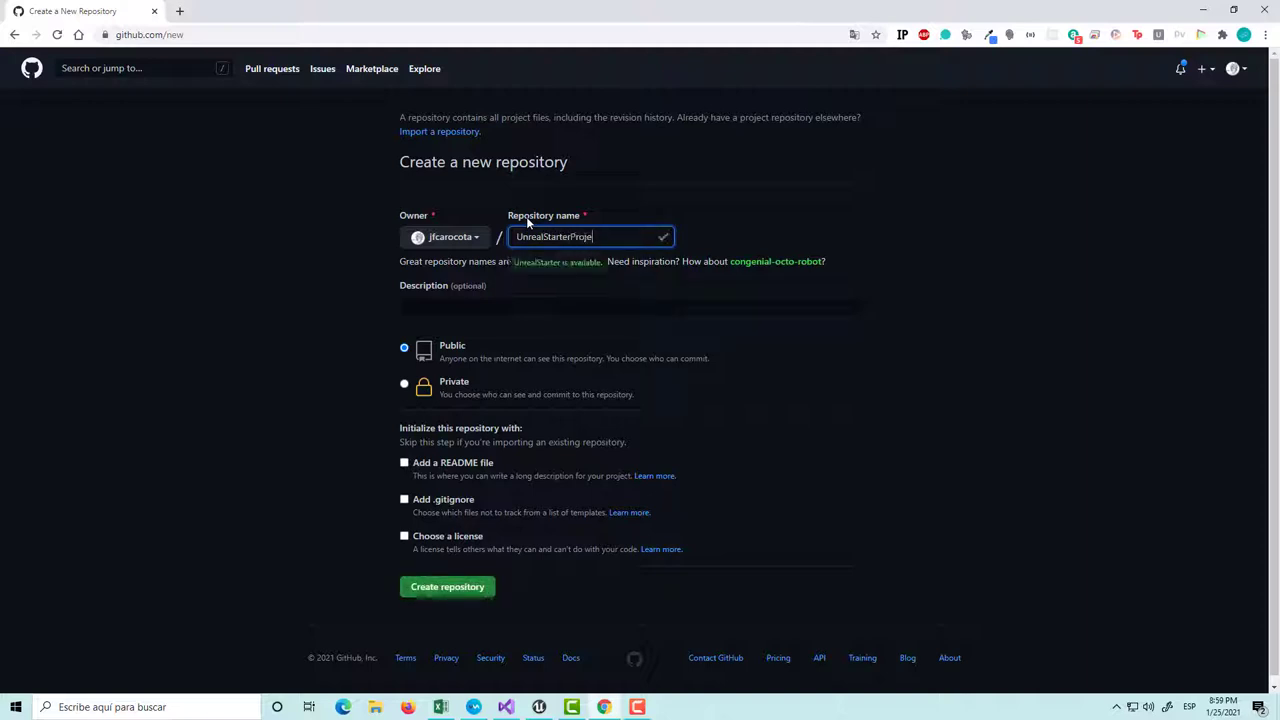
type("ct")
left_click(466, 595)
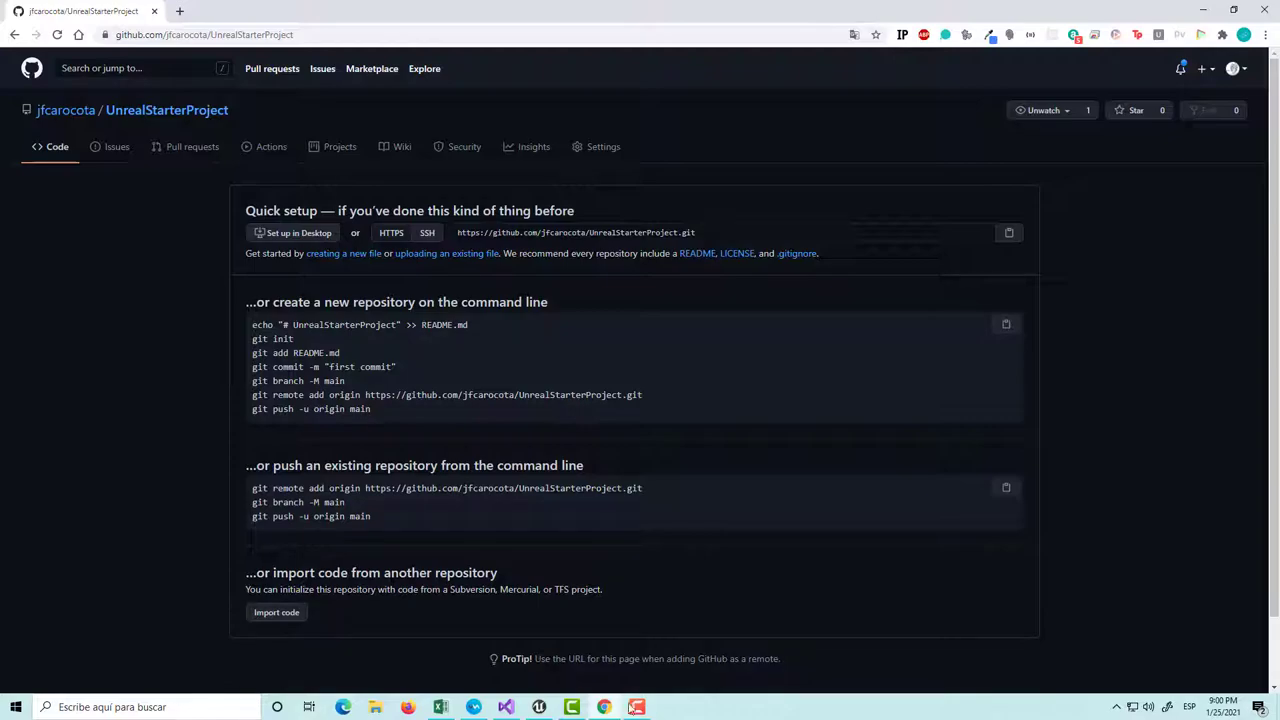
Launch Windows Terminal from Start search and clear its screen with cls
left_click(539, 707)
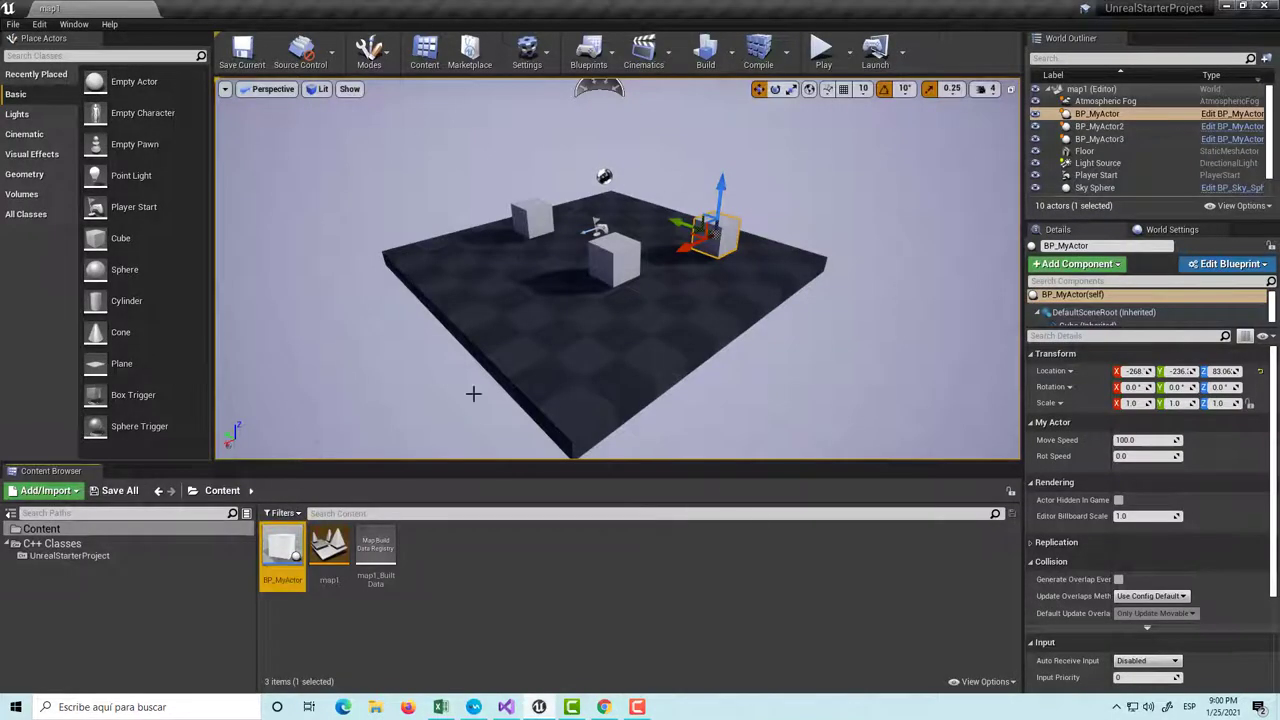
left_click(232, 705)
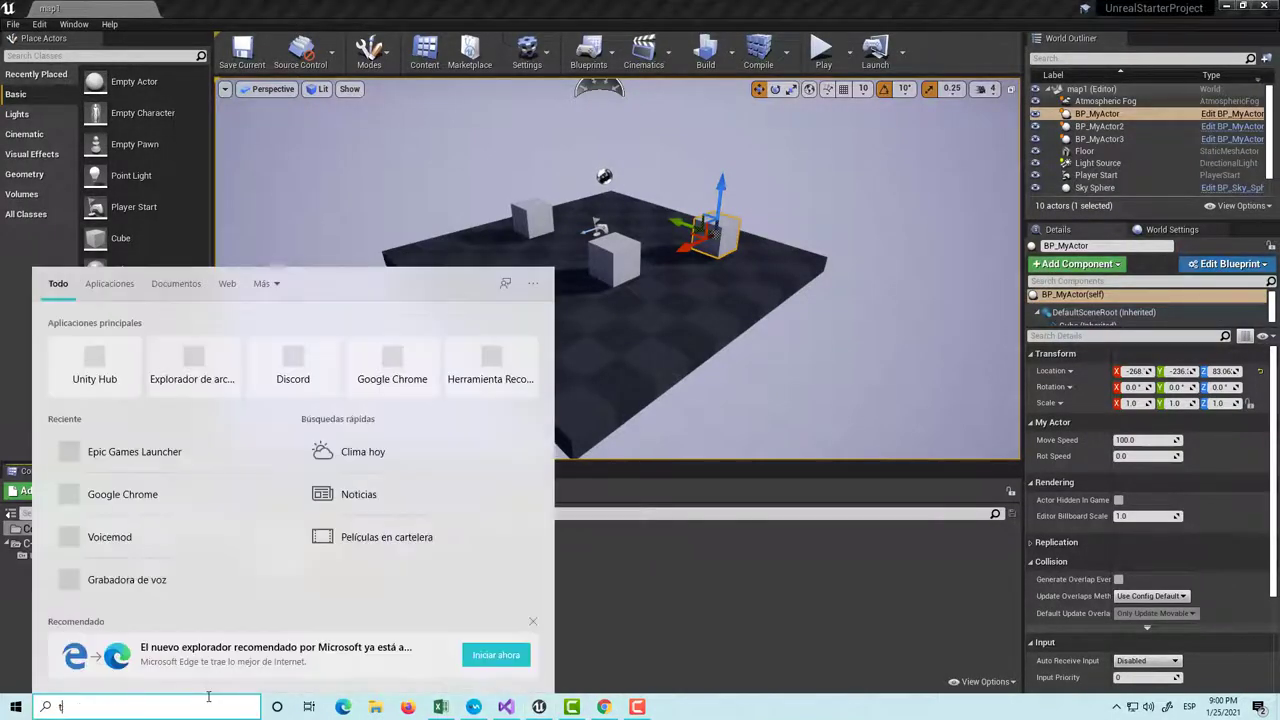
type("termi")
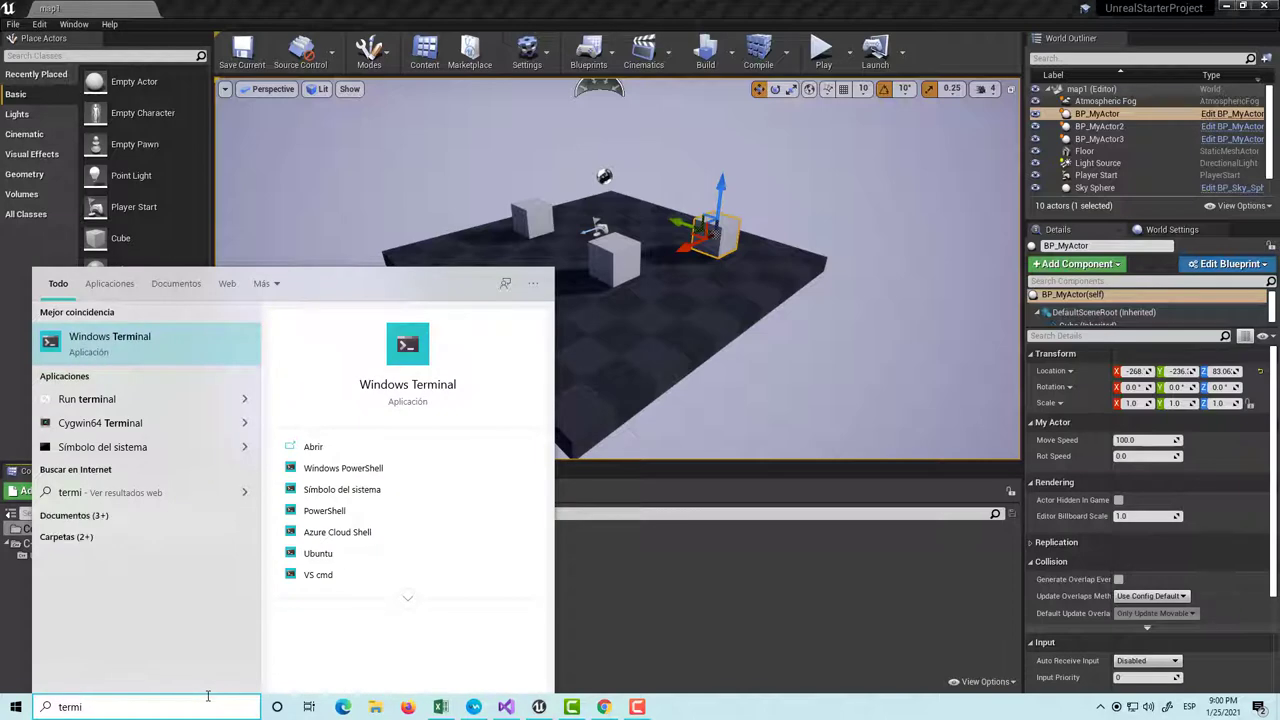
key("Return")
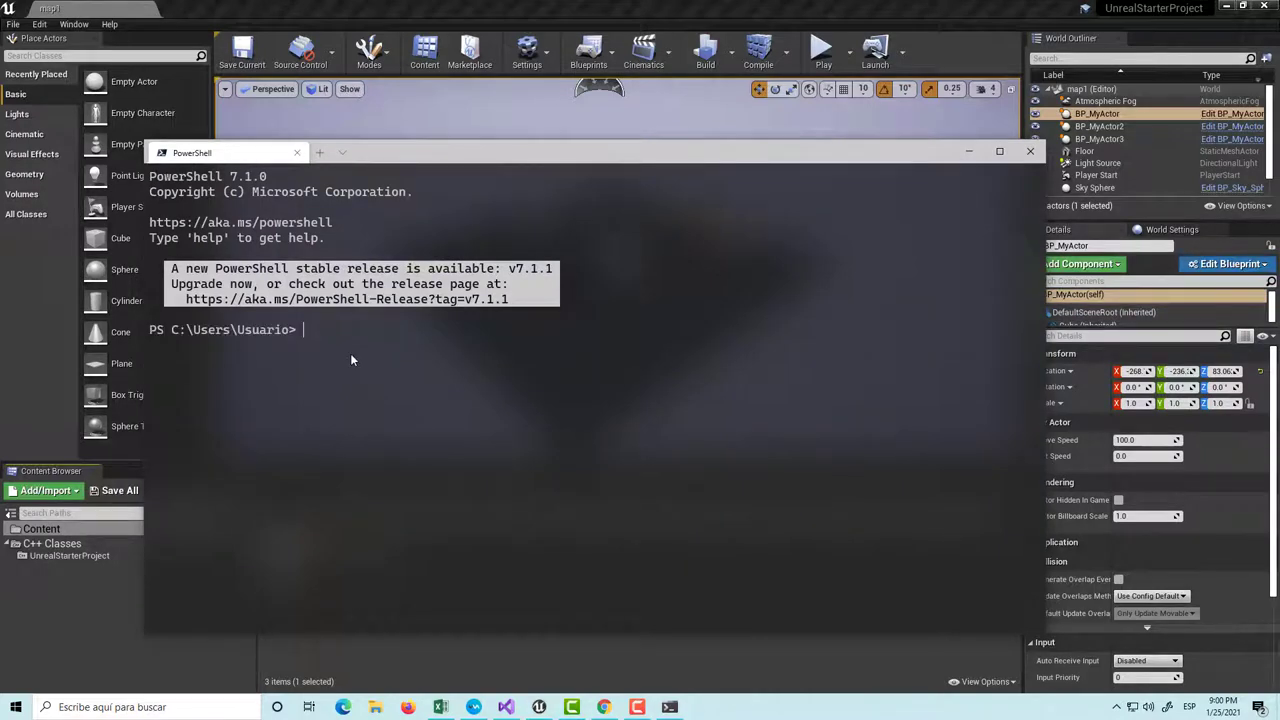
type("cls")
key("Return")
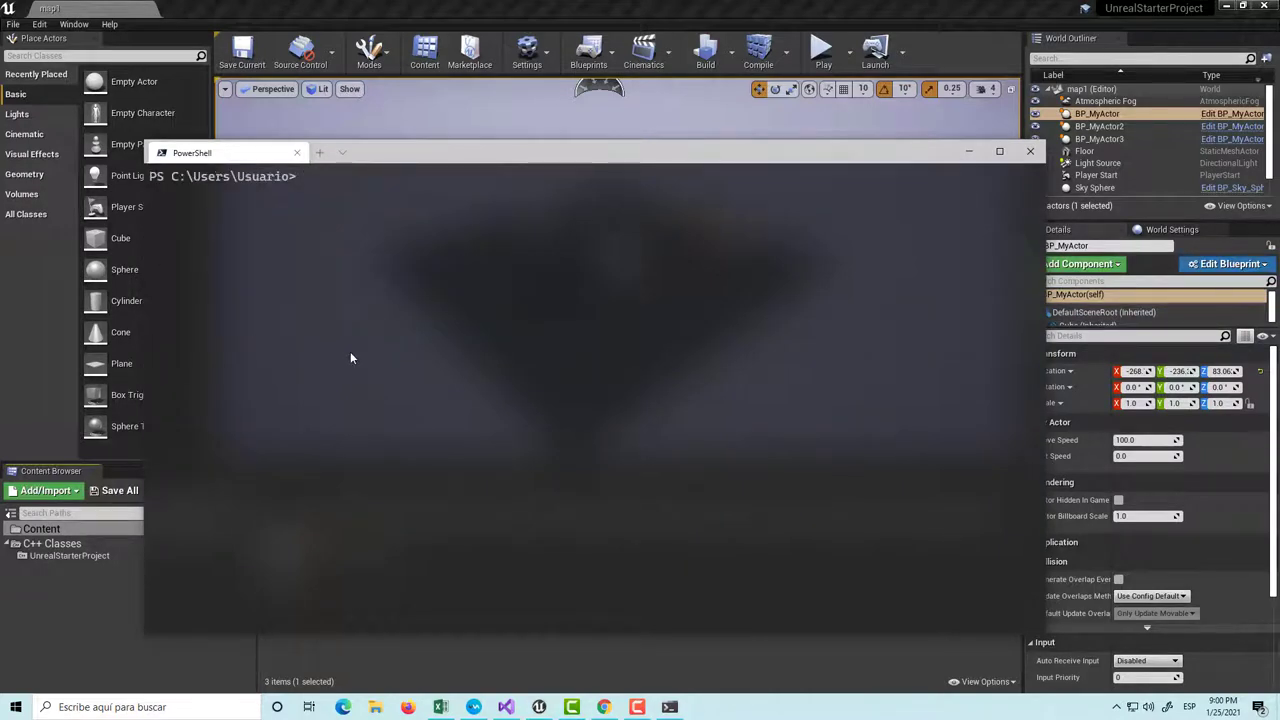
Change the terminal directory to D:\Documentos using Tab completion
type("cd ")
type("d:")
type("\\D")
type("o")
key("Tab")
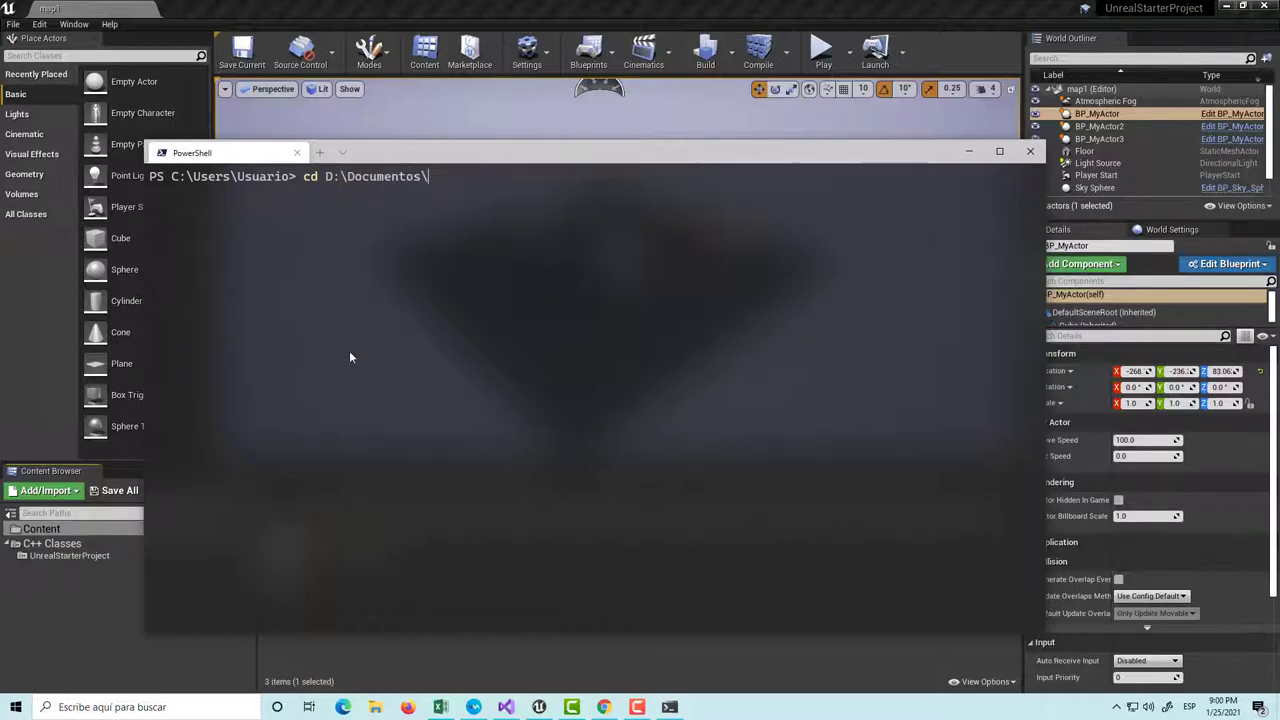
type("UnrealSt")
key("BackSpace")
key("BackSpace")
key("BackSpace")
key("BackSpace")
key("BackSpace")
key("BackSpace")
key("BackSpace")
key("BackSpace")
key("Return")
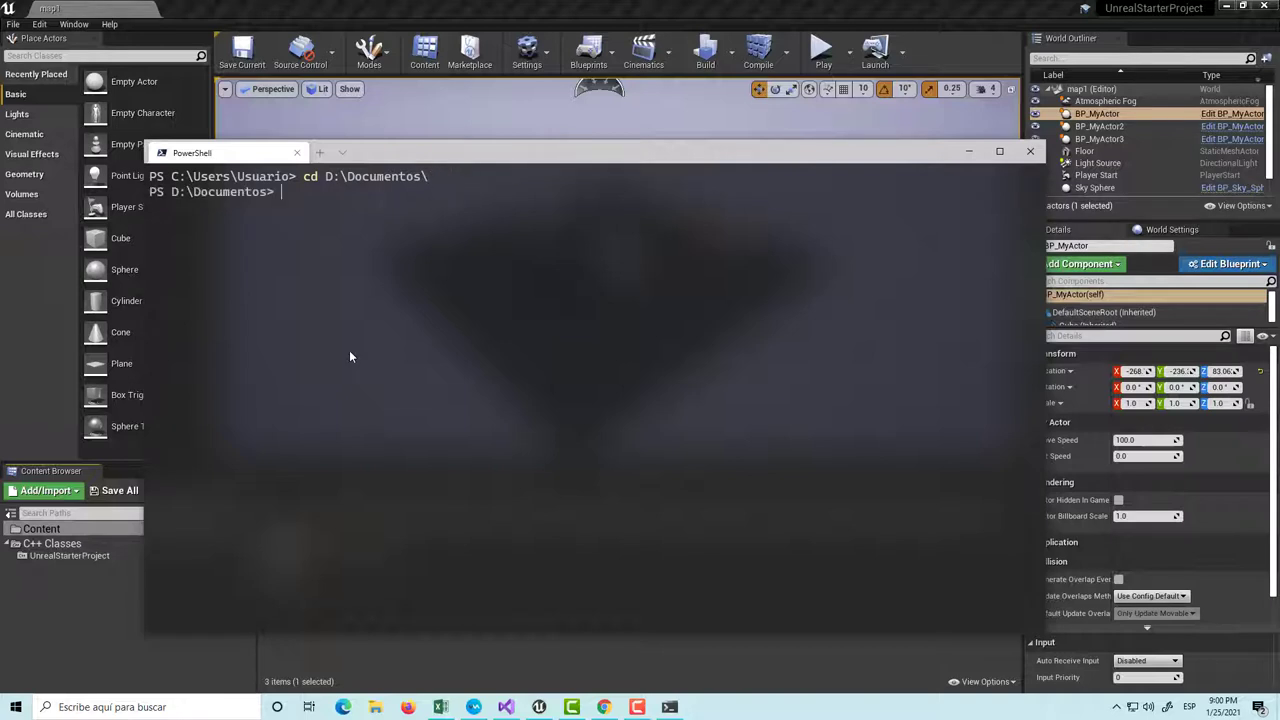
Change into UnrealProjects, clear the screen and list its project folders with ls
type("cd .\\un")
key("ctrl+space")
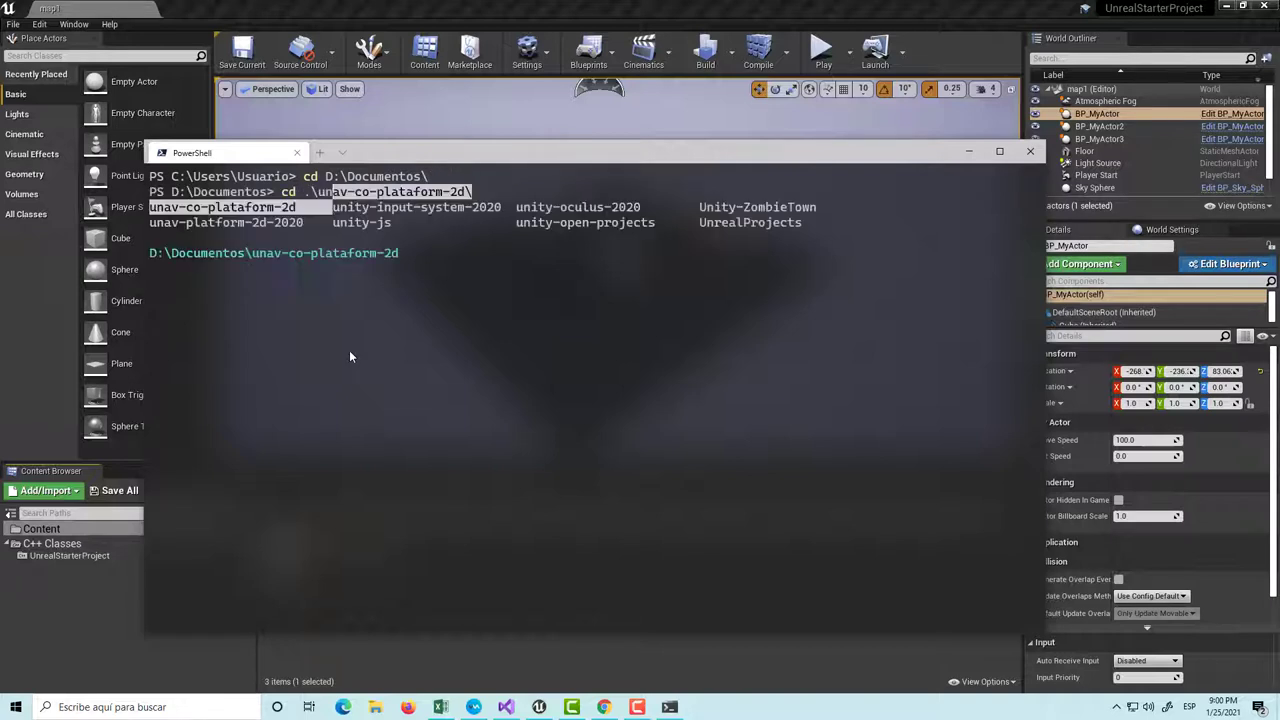
key("Right")
key("Right")
key("Left")
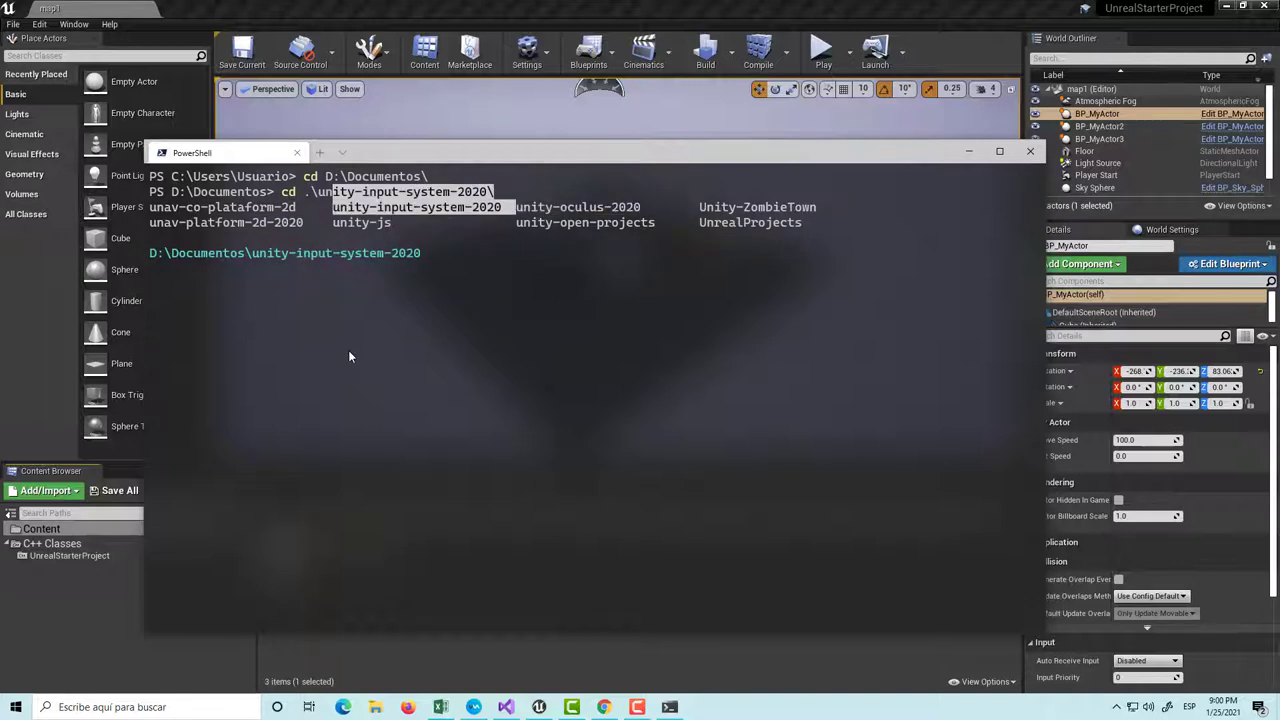
key("Escape")
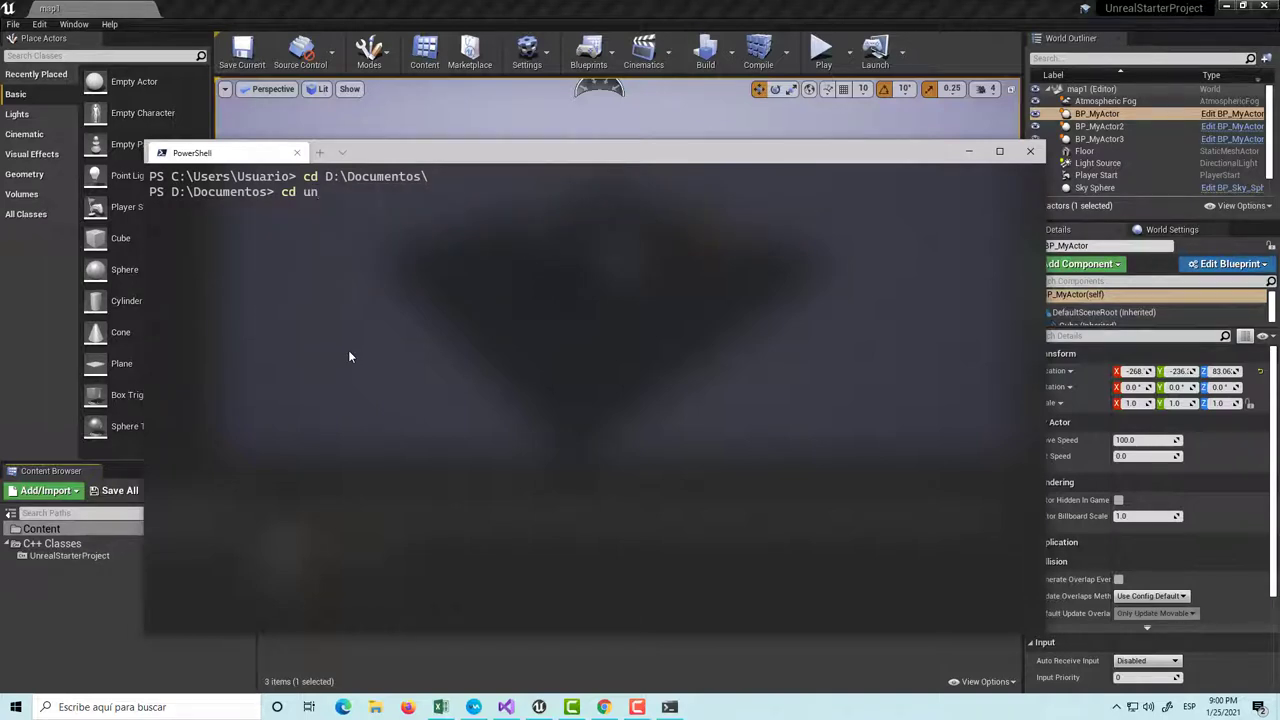
type("r")
key("Tab")
key("Return")
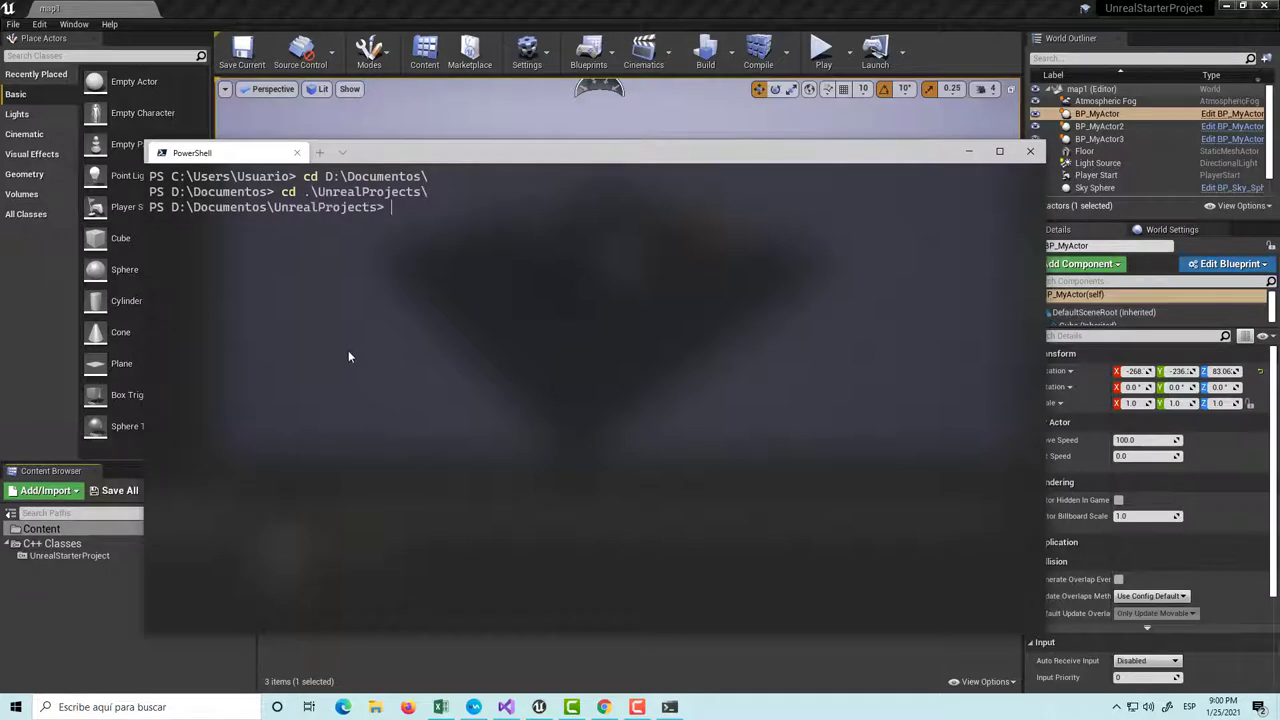
type("cls")
key("Return")
type("ls")
key("Return")
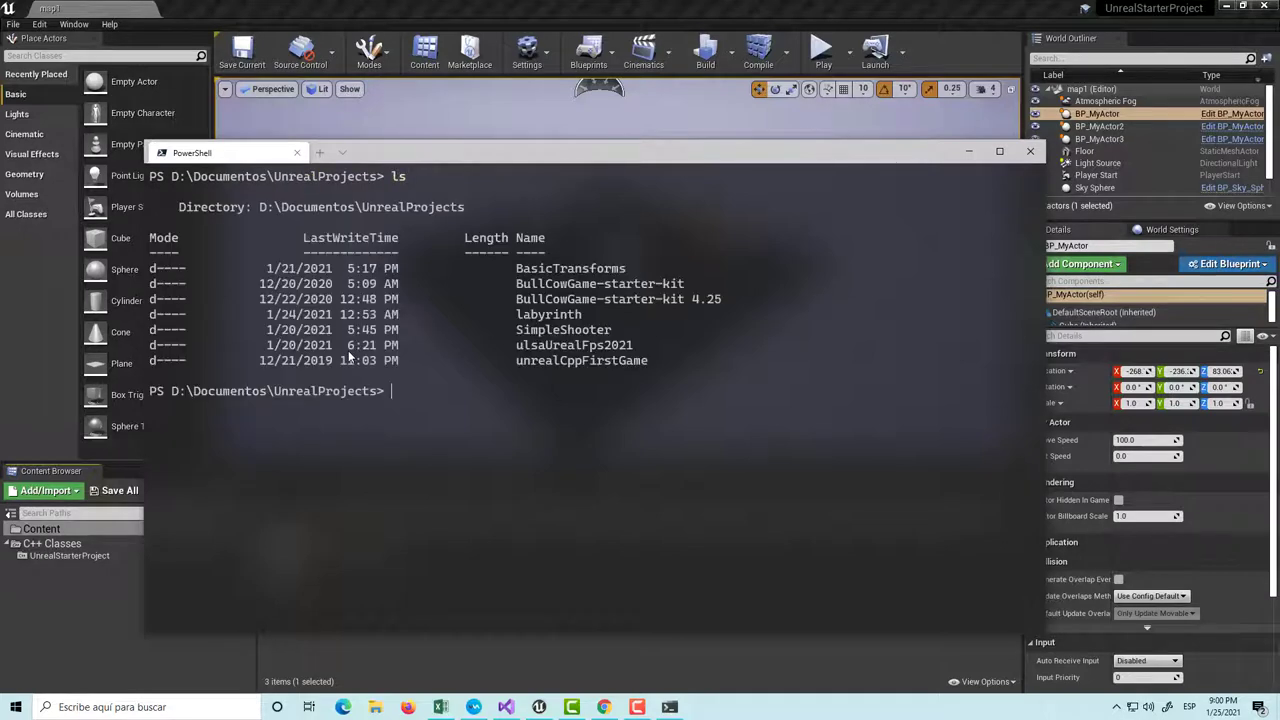
Step into unrealCppFirstGame and back up to UnrealProjects, then return to Unreal Editor
type("cd .\\un")
key("Tab")
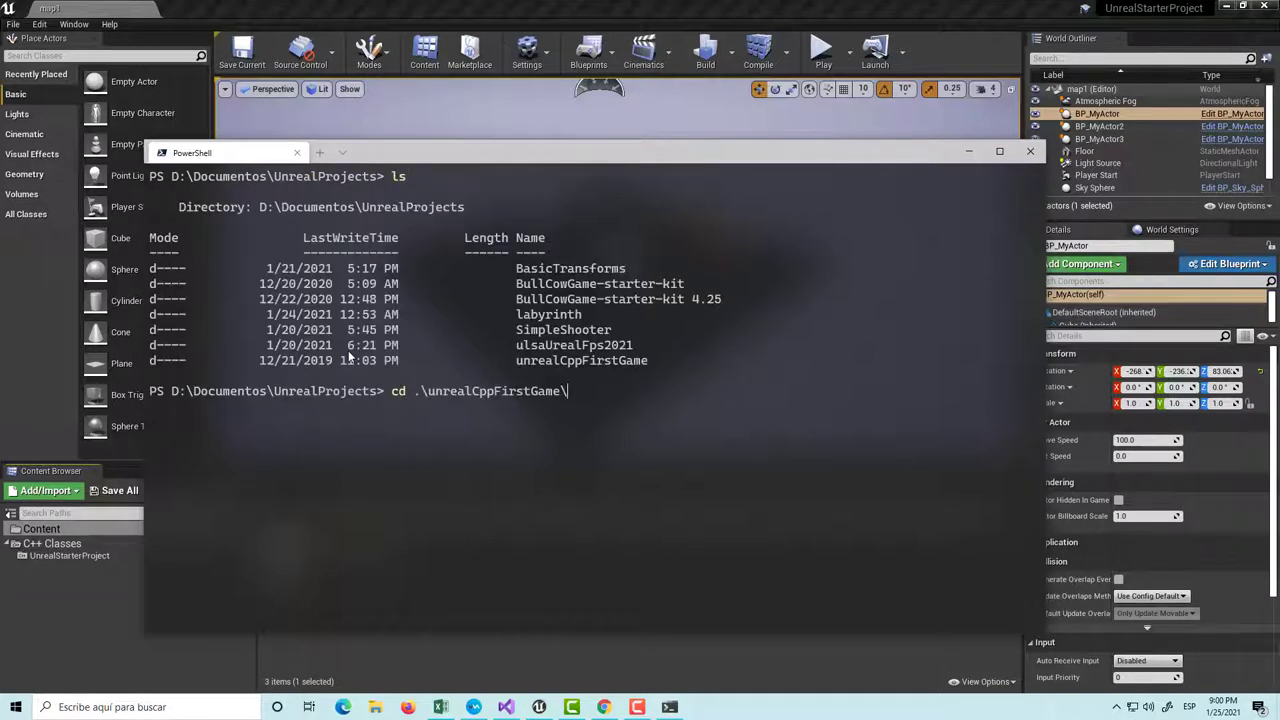
key("Return")
type("cd ..")
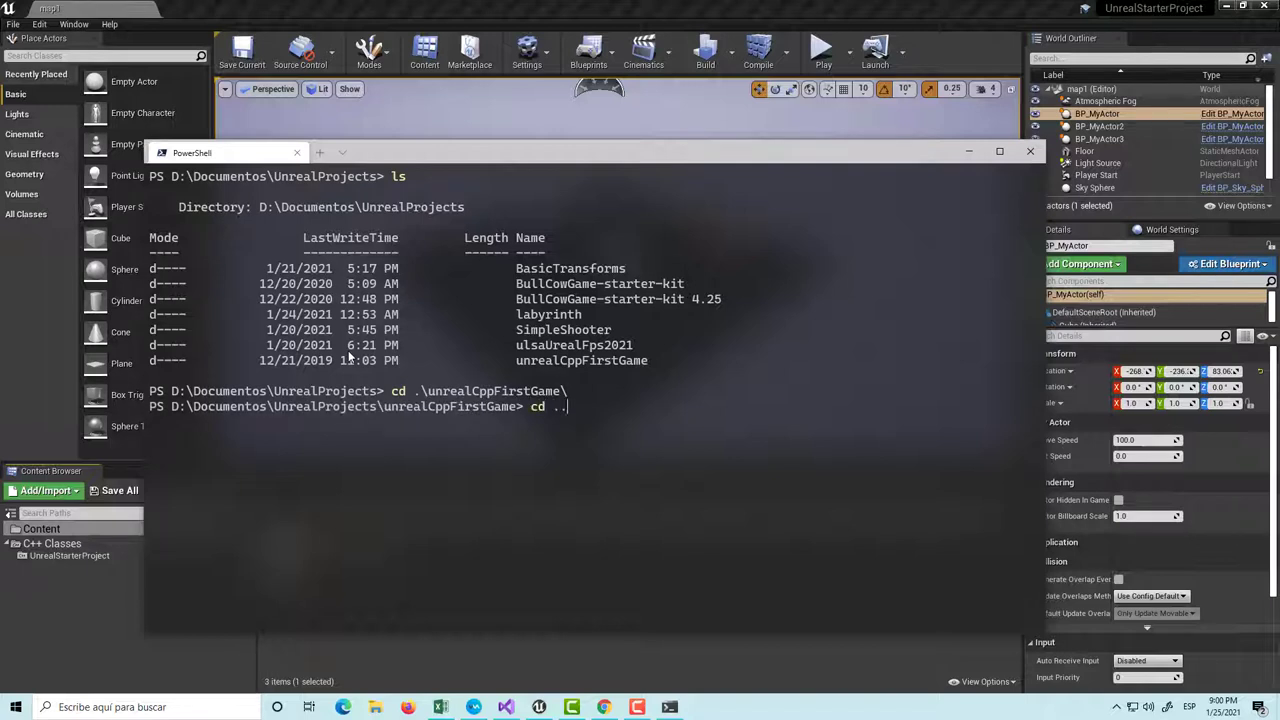
key("Return")
type("cd ..")
key("Up")
key("Up")
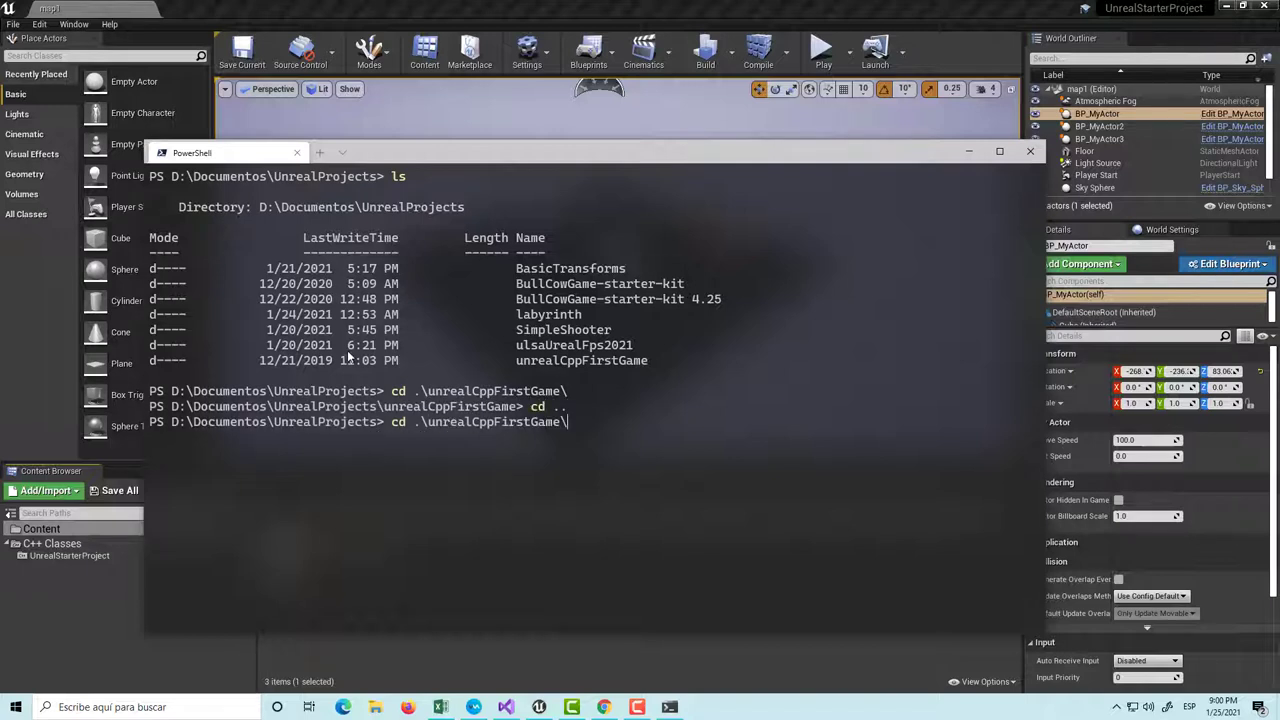
key("BackSpace")
key("BackSpace")
key("BackSpace")
key("BackSpace")
key("BackSpace")
key("BackSpace")
key("BackSpace")
key("BackSpace")
key("Return")
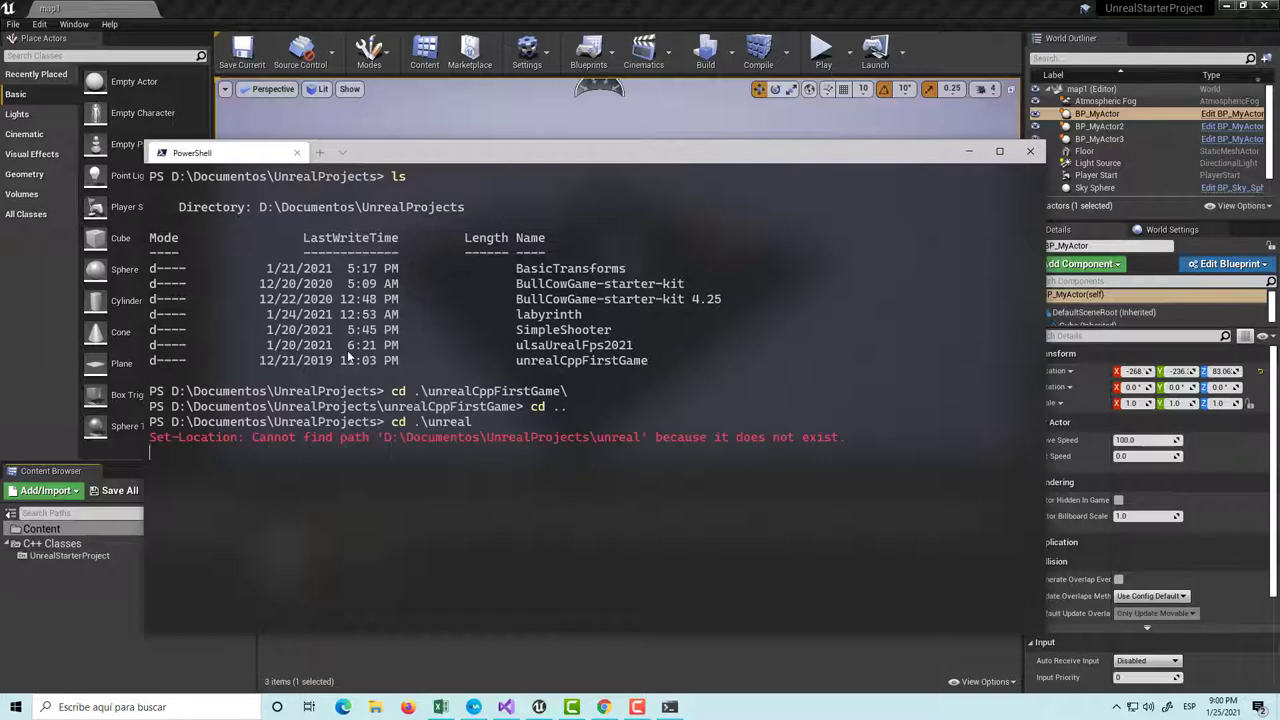
key("Up")
key("Tab")
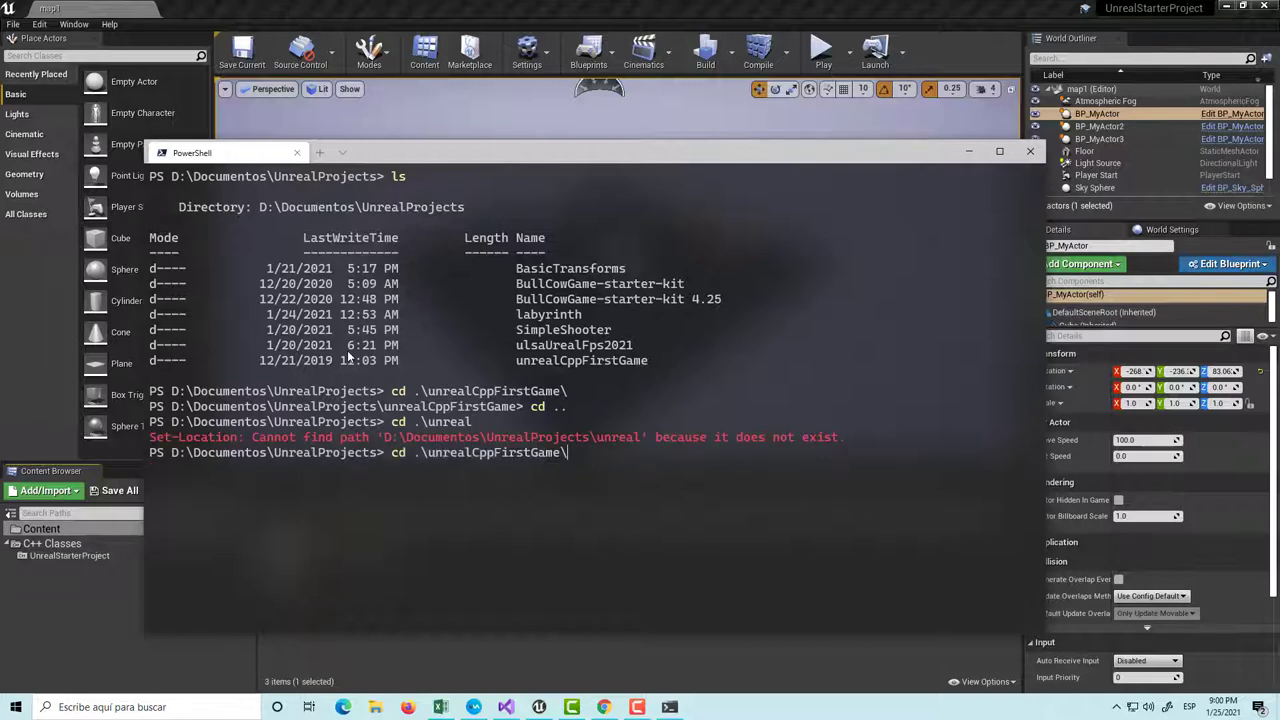
key("BackSpace")
key("BackSpace")
key("BackSpace")
key("BackSpace")
key("BackSpace")
key("BackSpace")
key("BackSpace")
key("BackSpace")
key("BackSpace")
key("BackSpace")
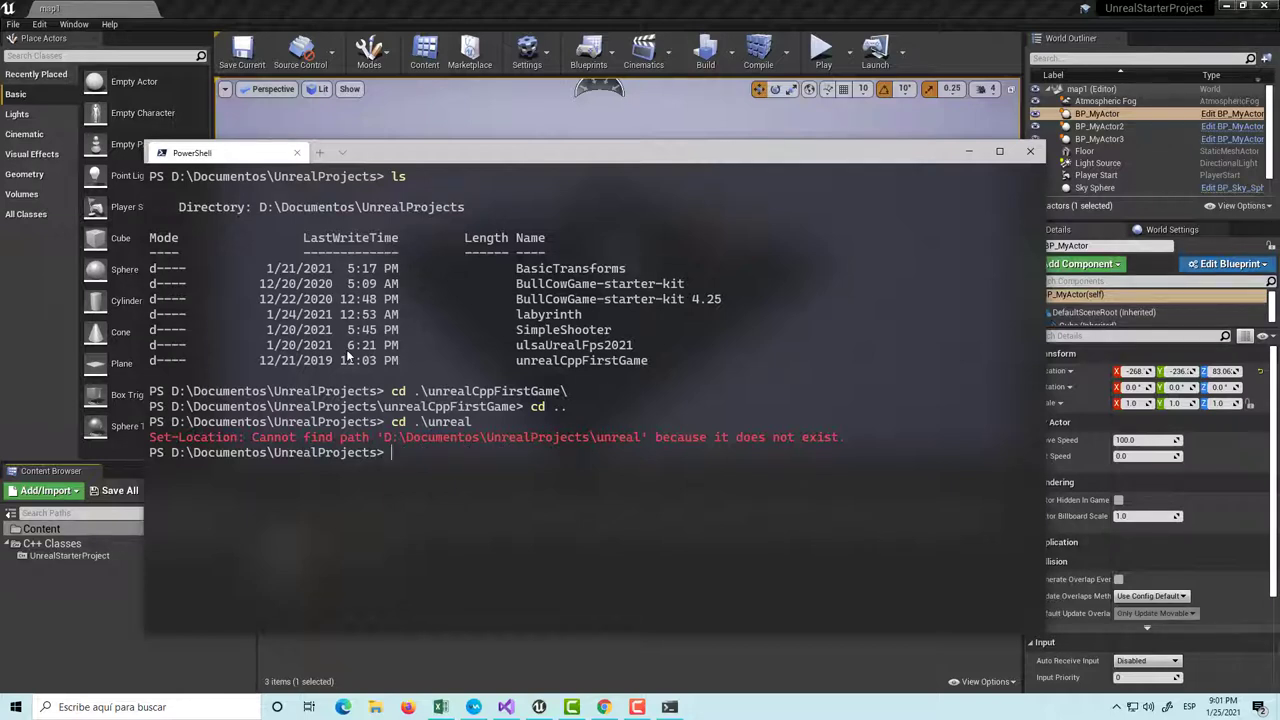
left_click(986, 22)
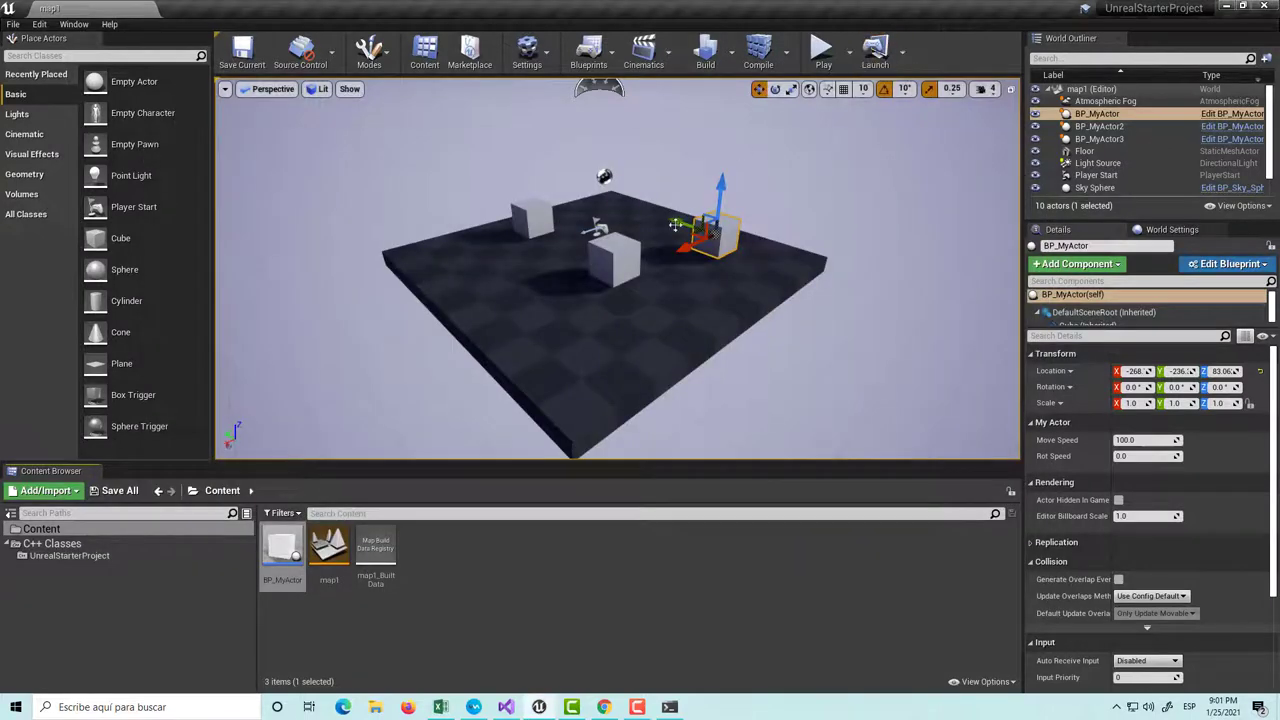
Launch Epic Games Launcher and view its Library, showing UnrealStarterProject as a 4.26 project
right_click(496, 593)
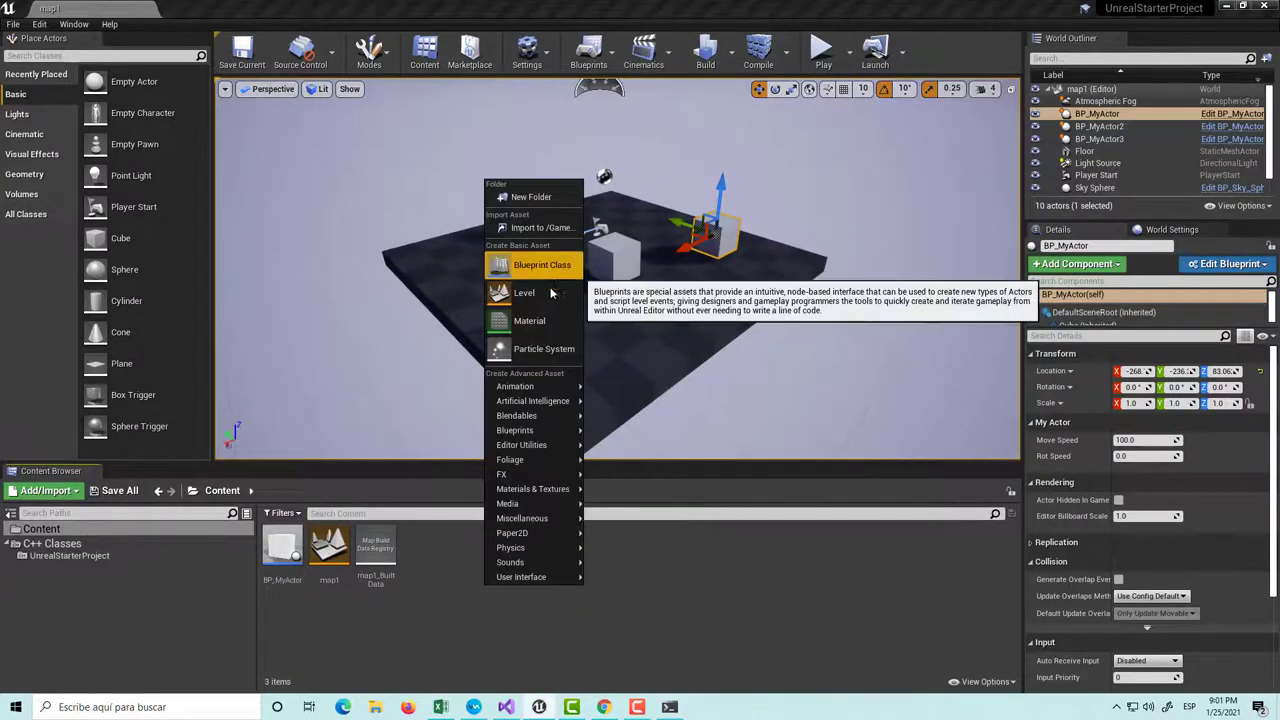
mouse_move(515, 386)
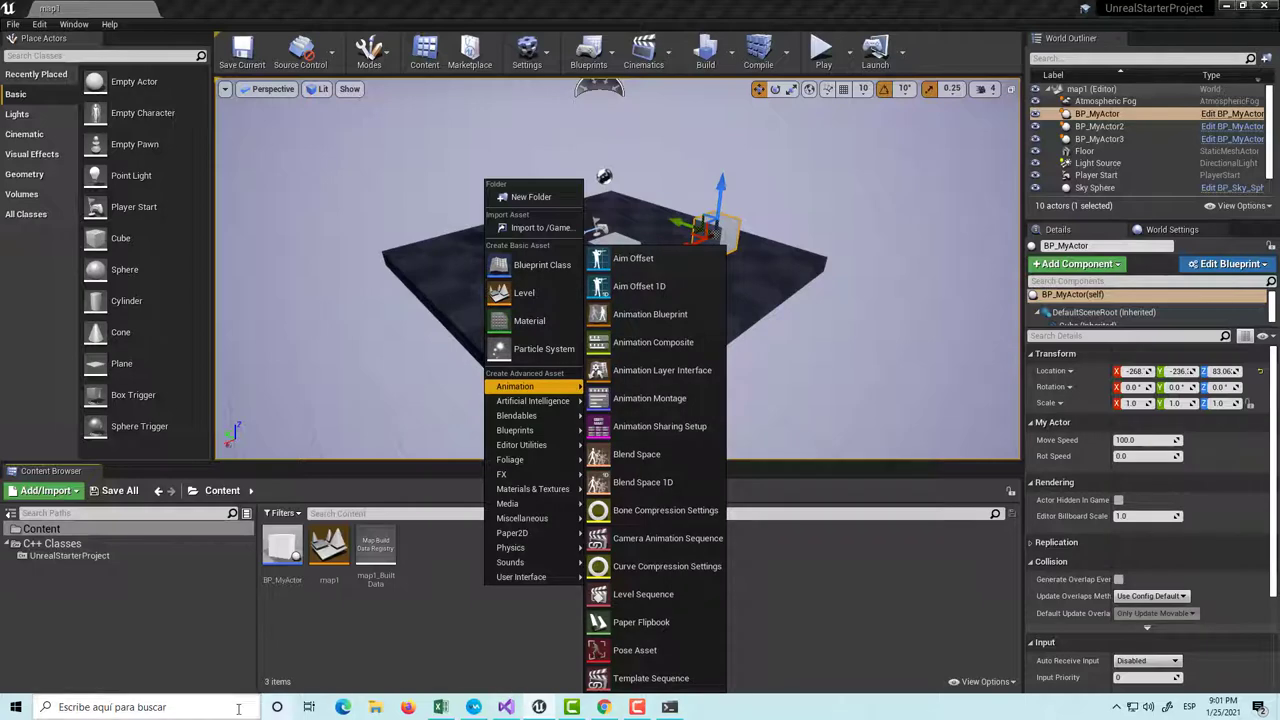
left_click(246, 700)
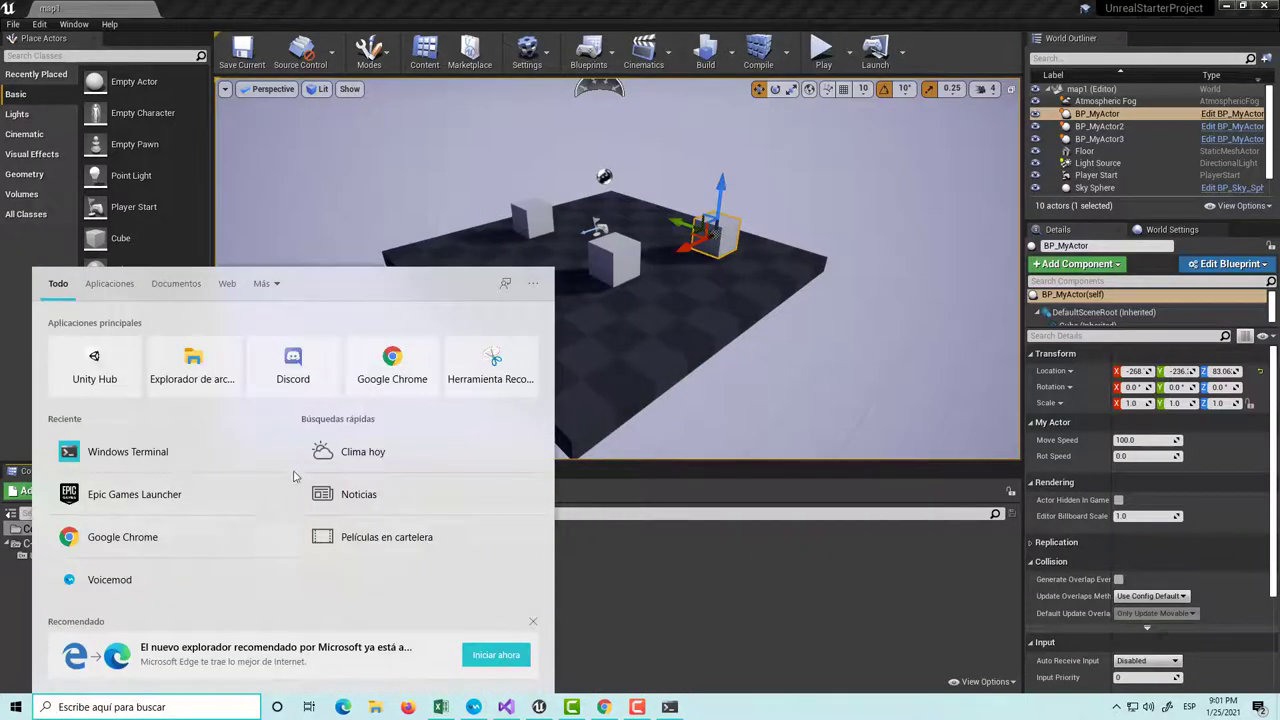
left_click(197, 494)
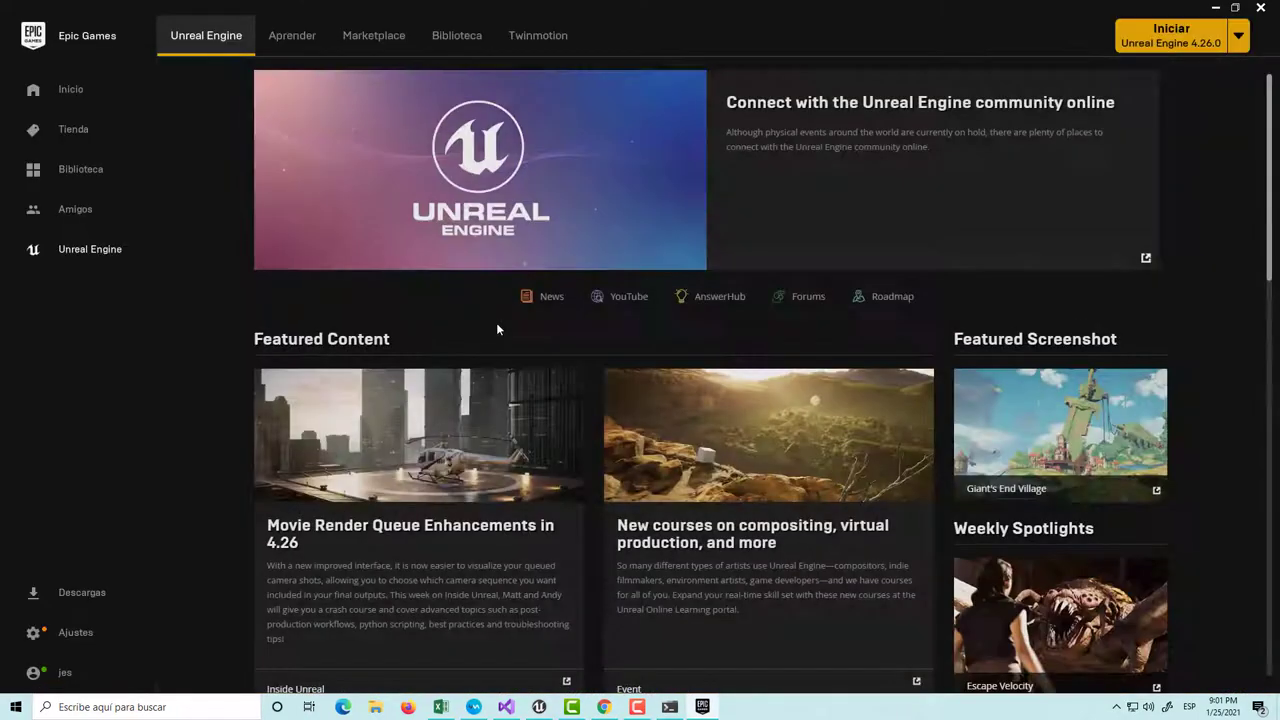
left_click(446, 45)
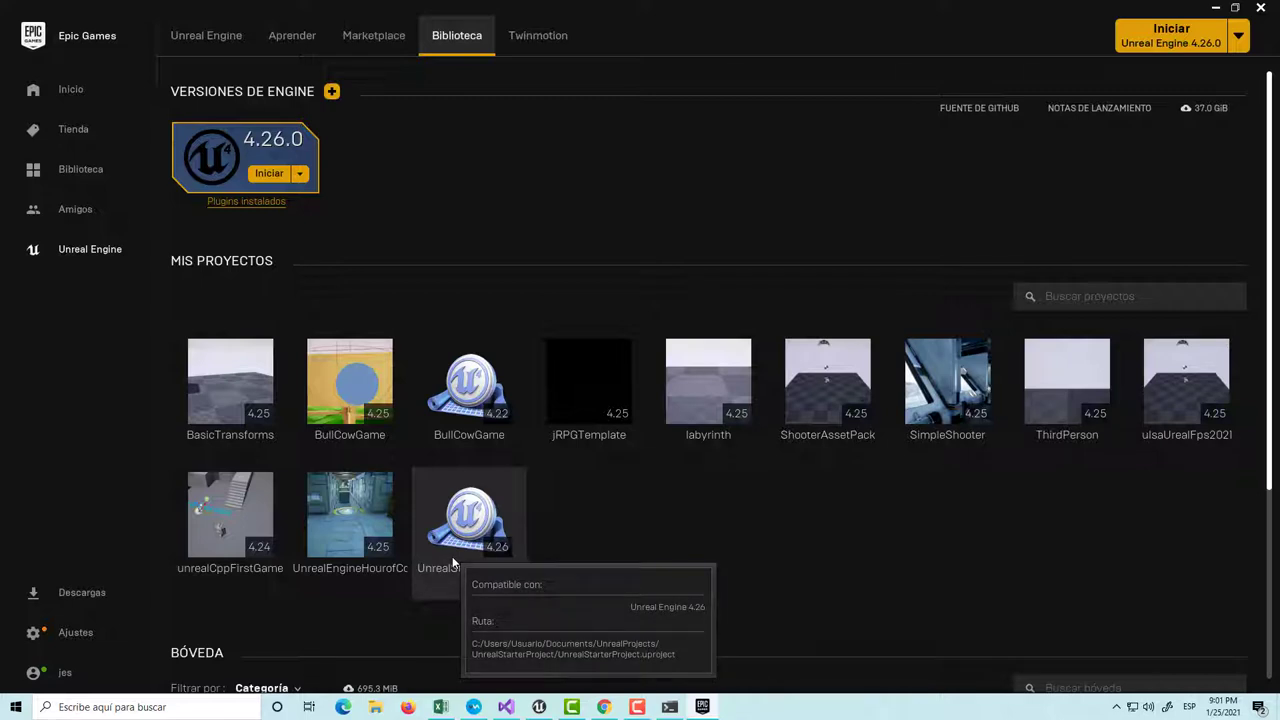
Minimize PowerShell and open File Explorer at Quick access
left_click(669, 707)
left_click(669, 707)
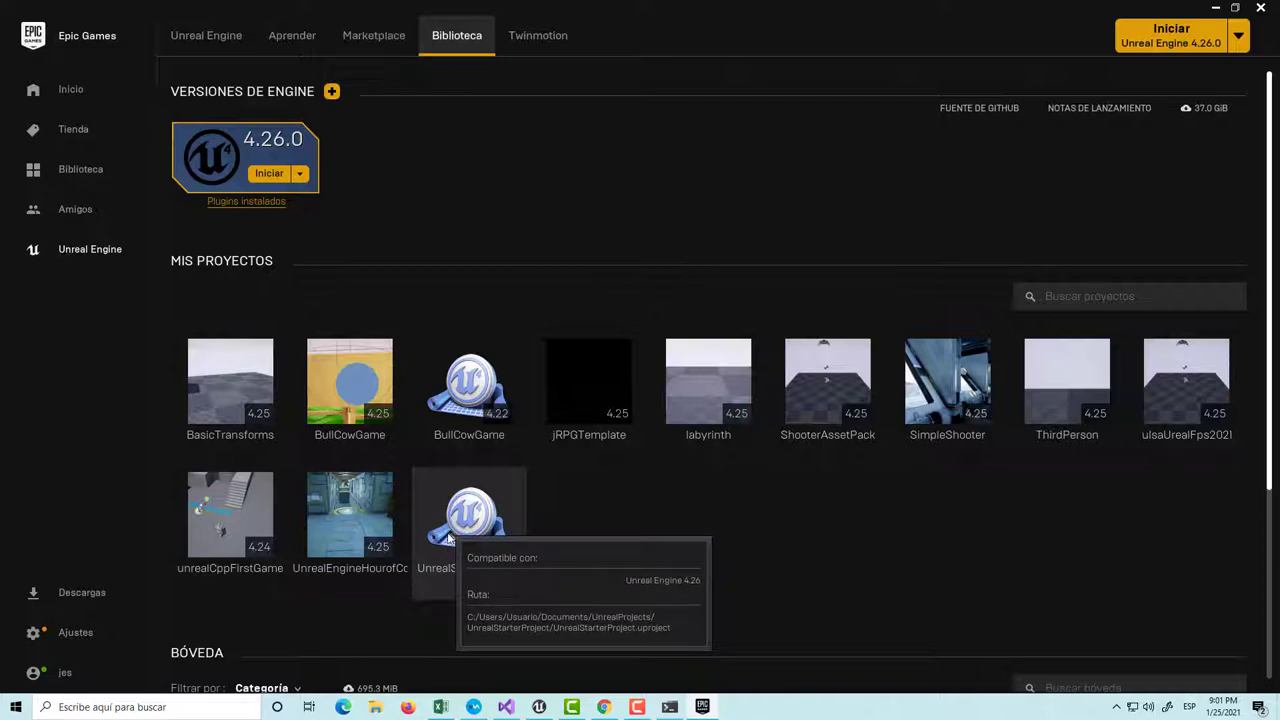
left_click(387, 707)
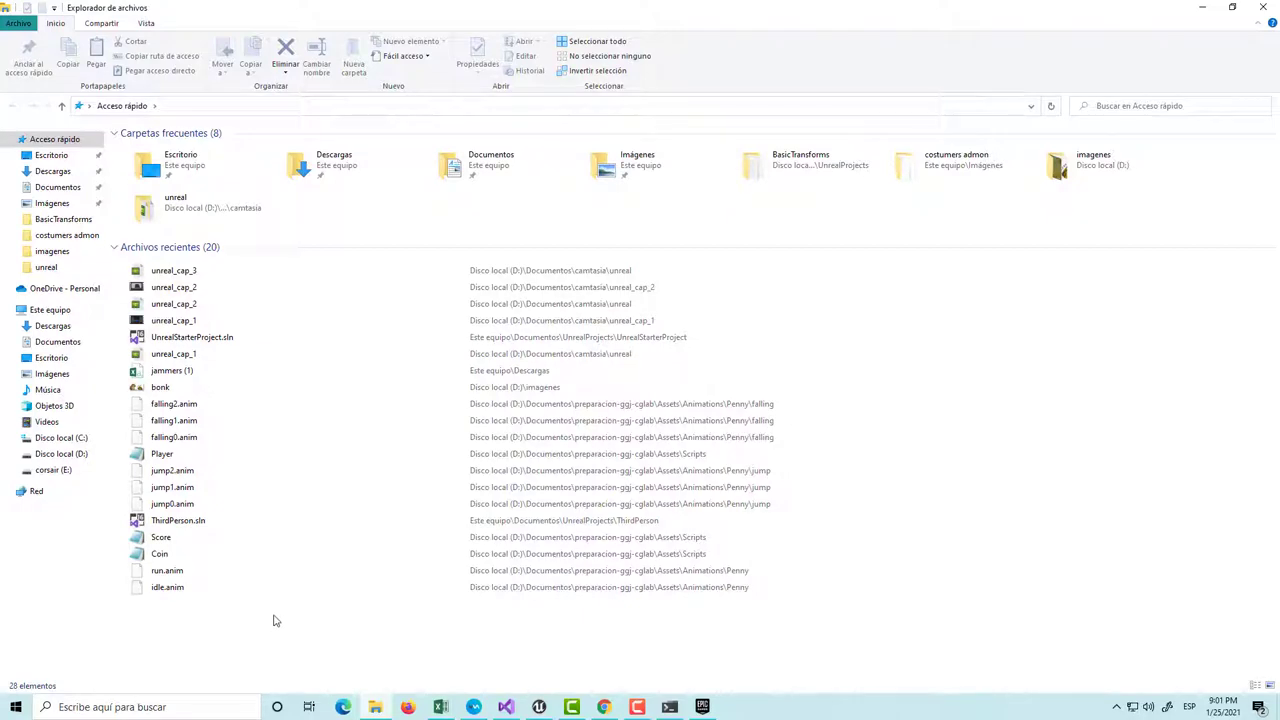
Close Unreal Editor and bring File Explorer back up
left_click(703, 707)
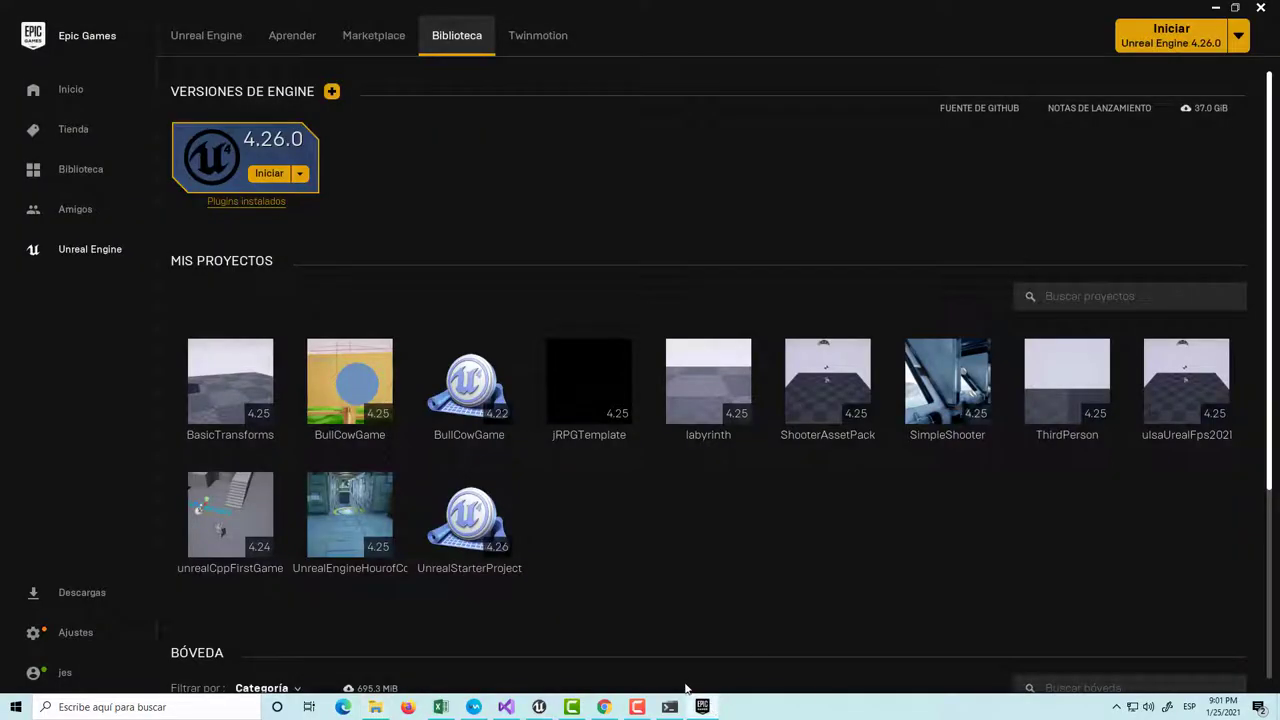
mouse_move(703, 707)
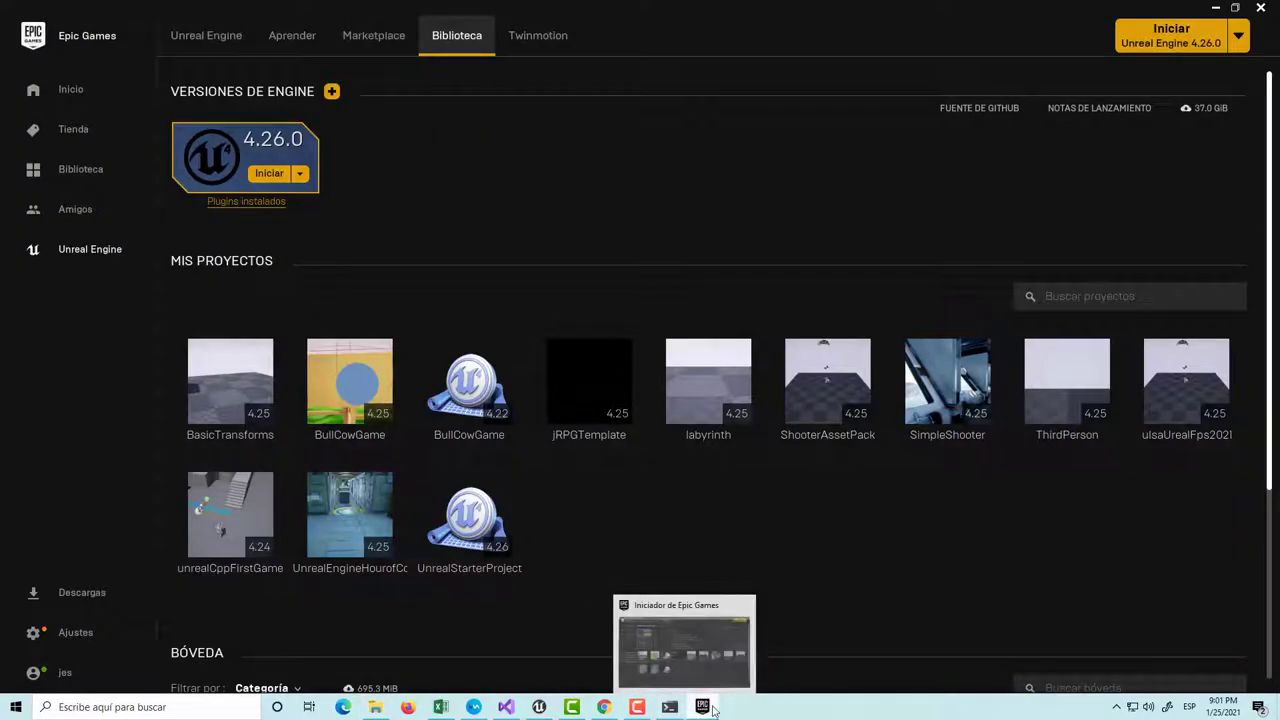
left_click(702, 707)
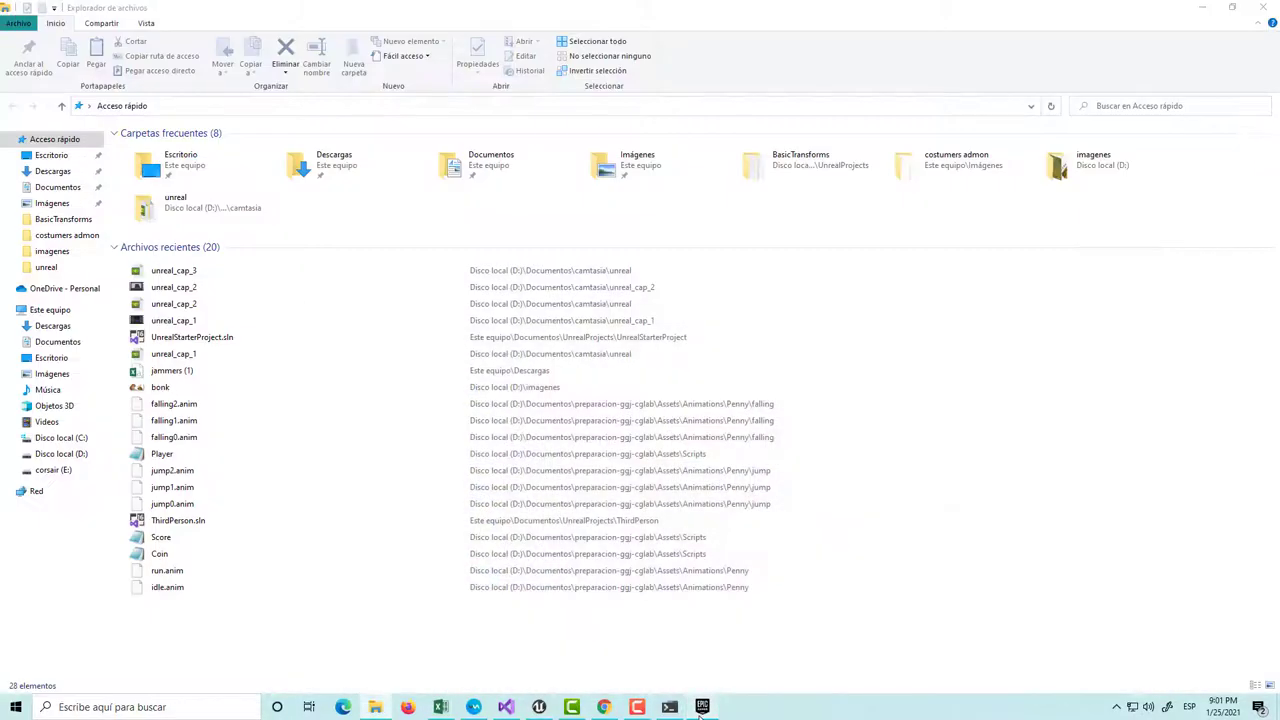
left_click(702, 707)
left_click(539, 707)
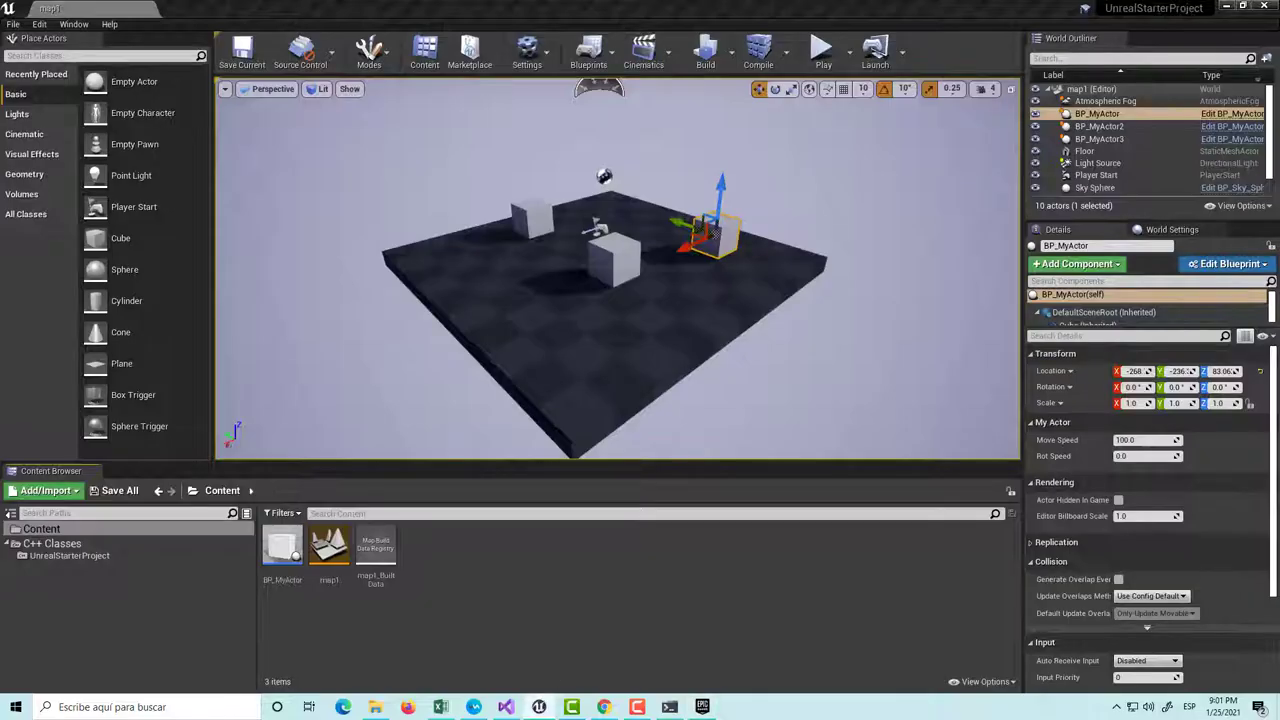
left_click(1263, 6)
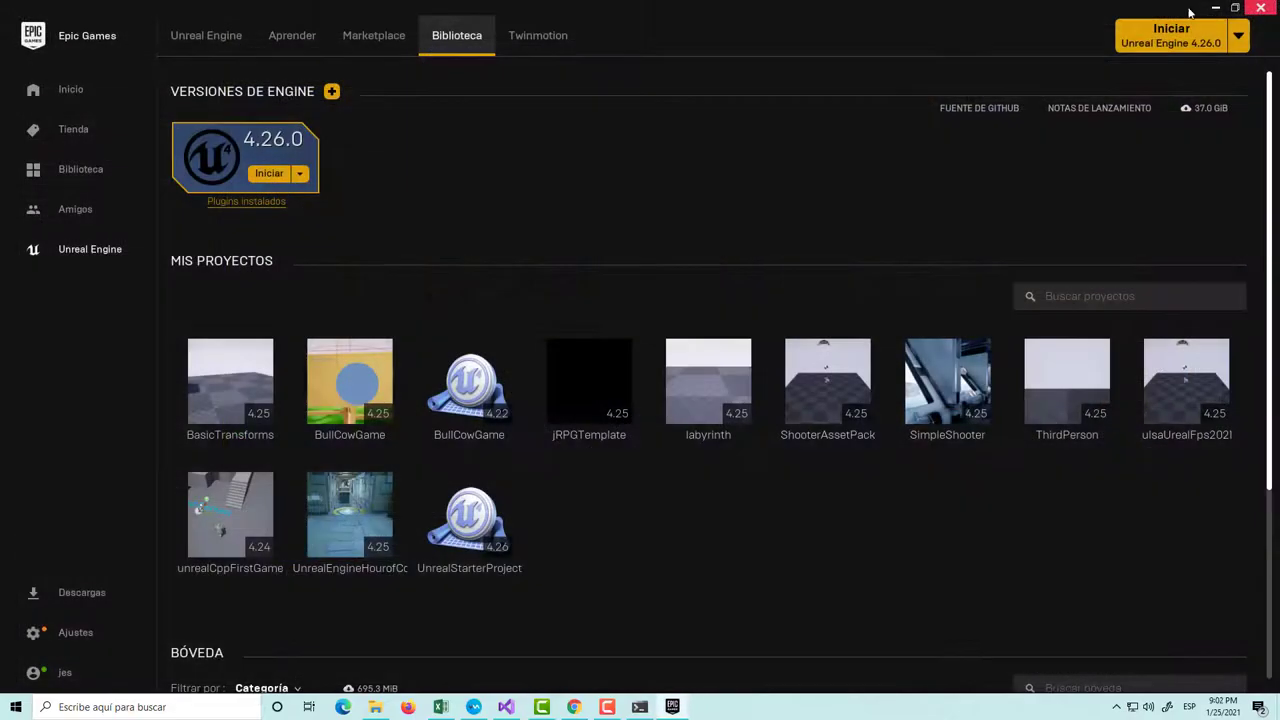
left_click(384, 706)
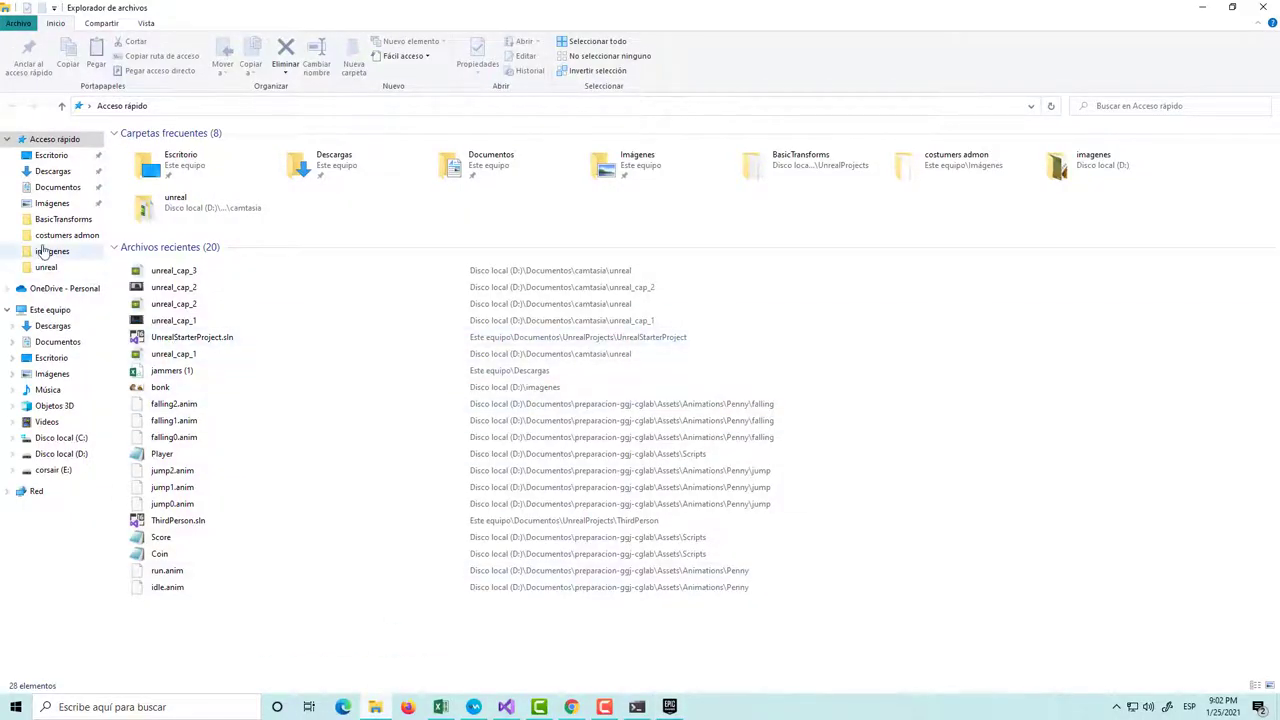
Select the UnrealStarterProject folder in Documentos\UnrealProjects on the C: drive
left_click(78, 439)
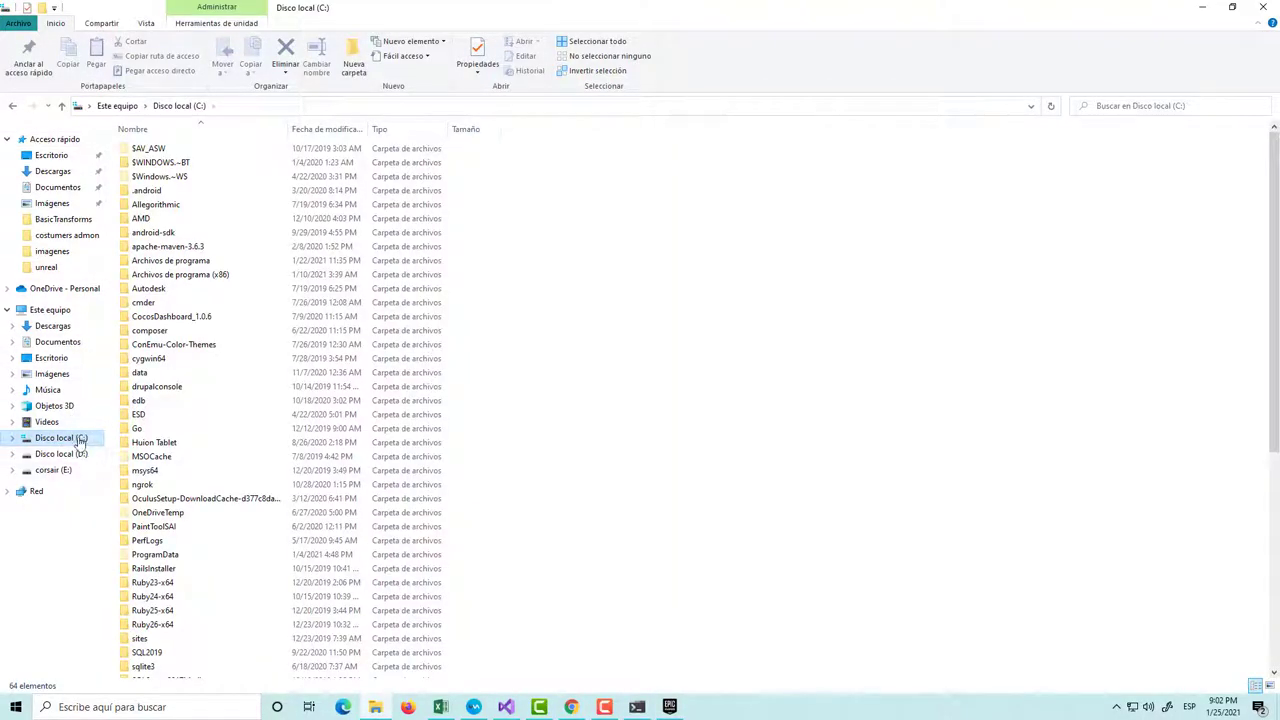
left_click(212, 318)
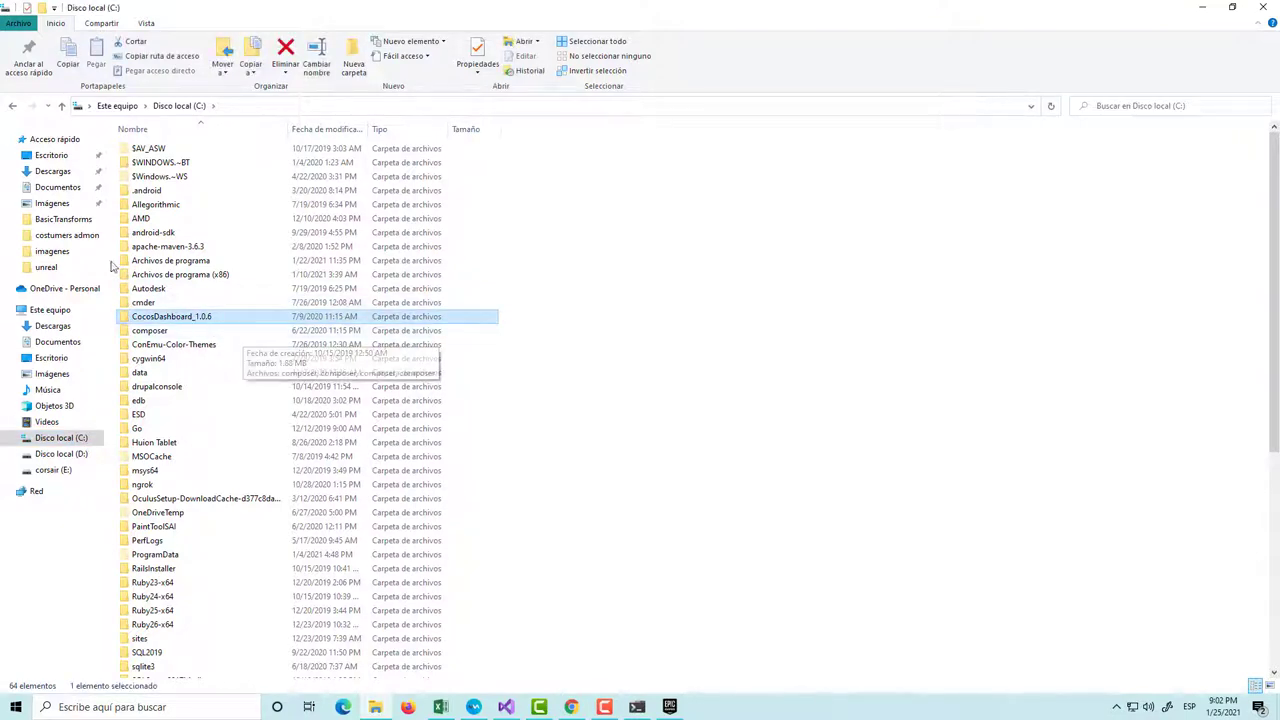
left_click(55, 172)
left_click(57, 188)
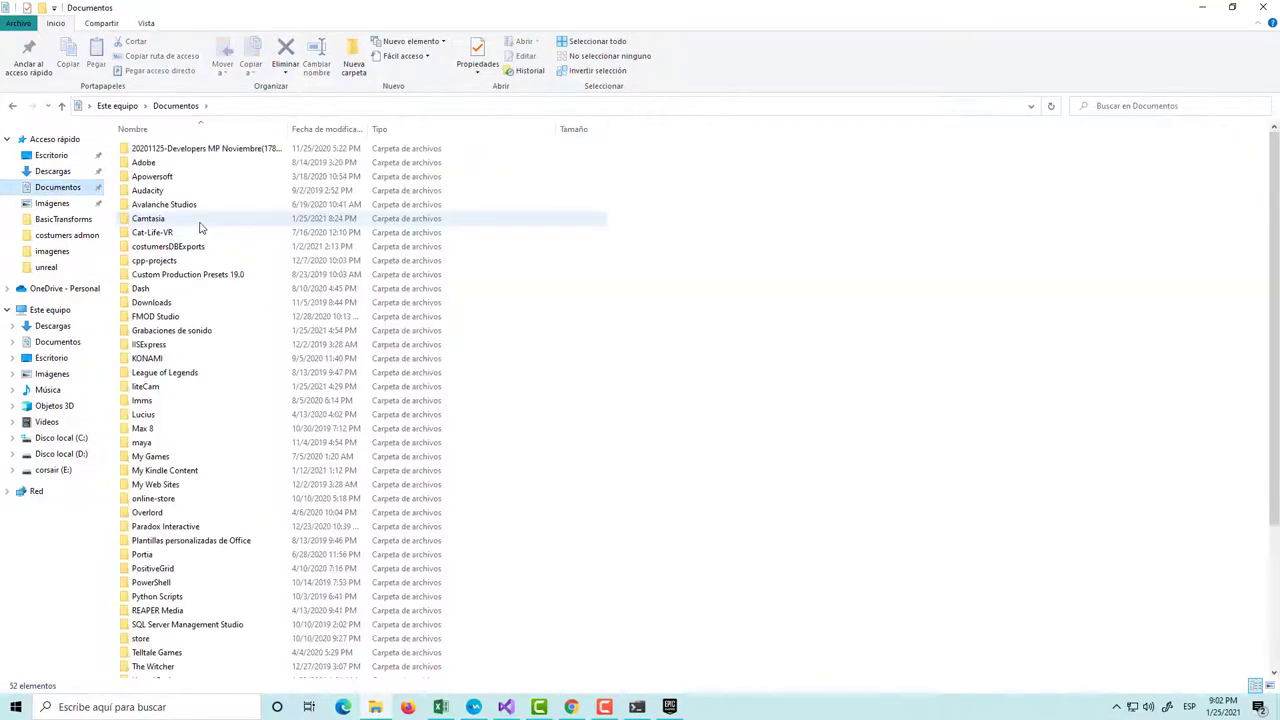
type("unreal")
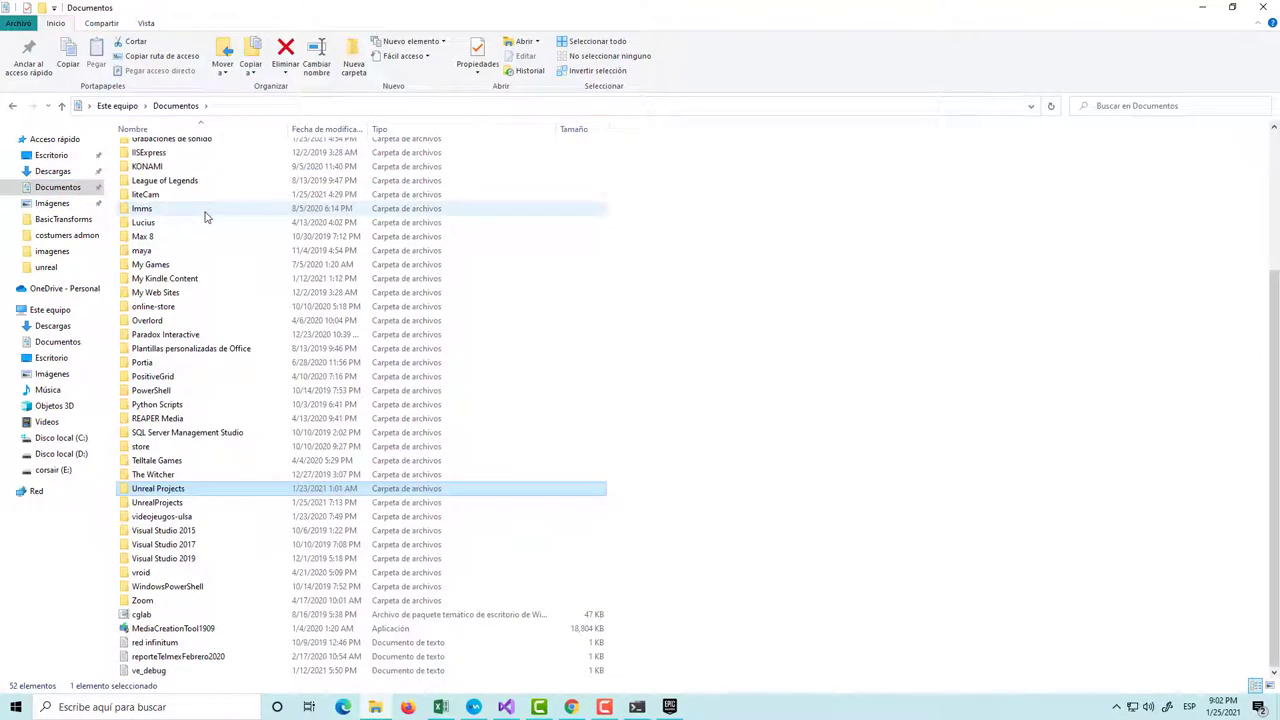
key("Return")
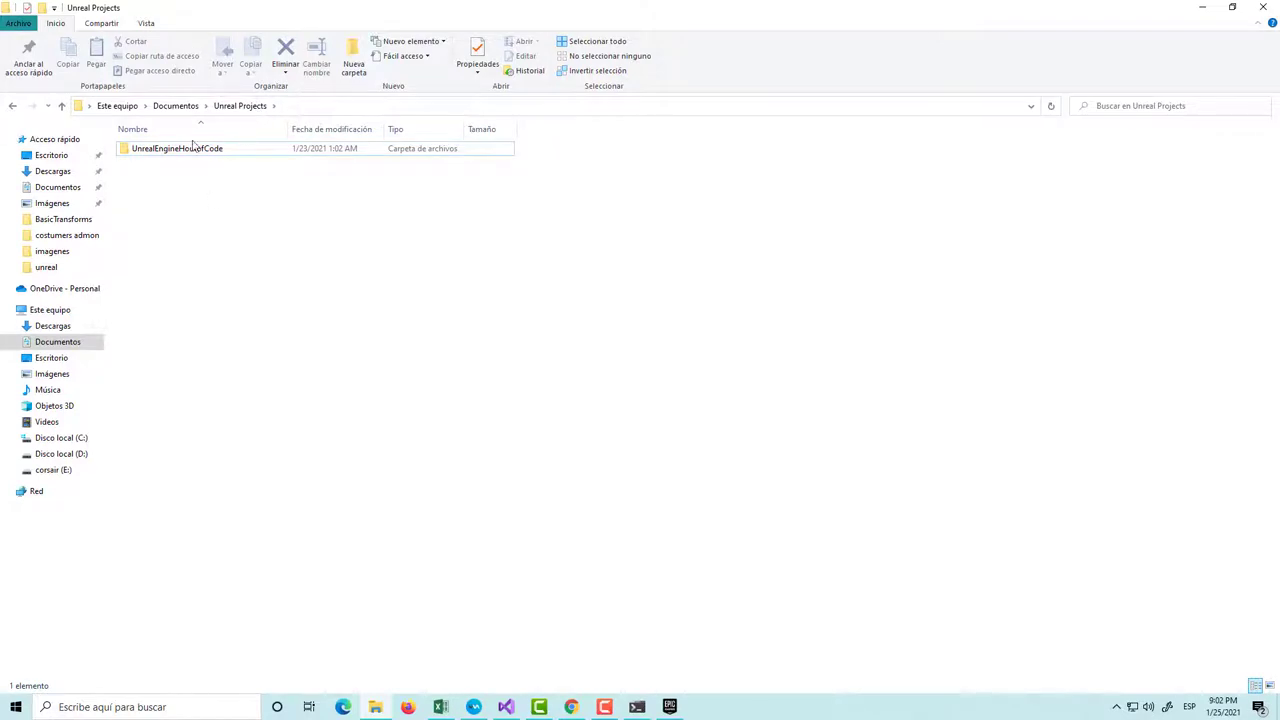
left_click(178, 107)
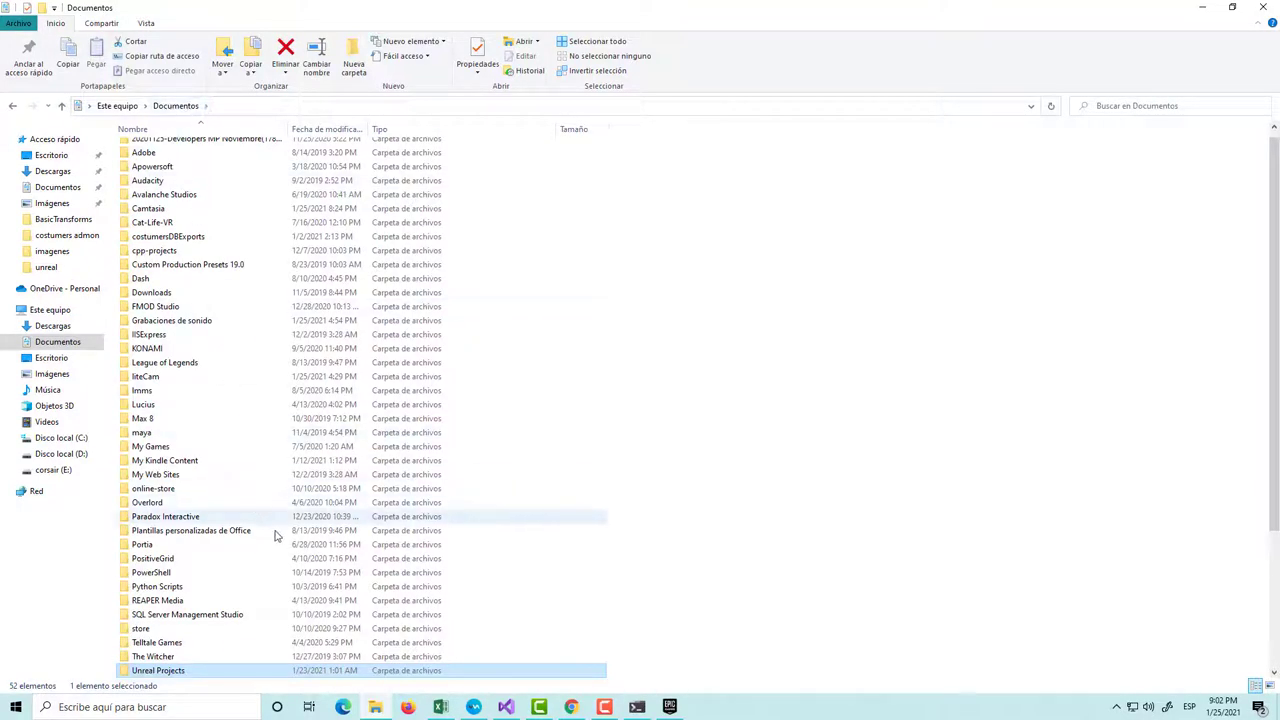
scroll(270, 560, "down", 3)
double_click(199, 600)
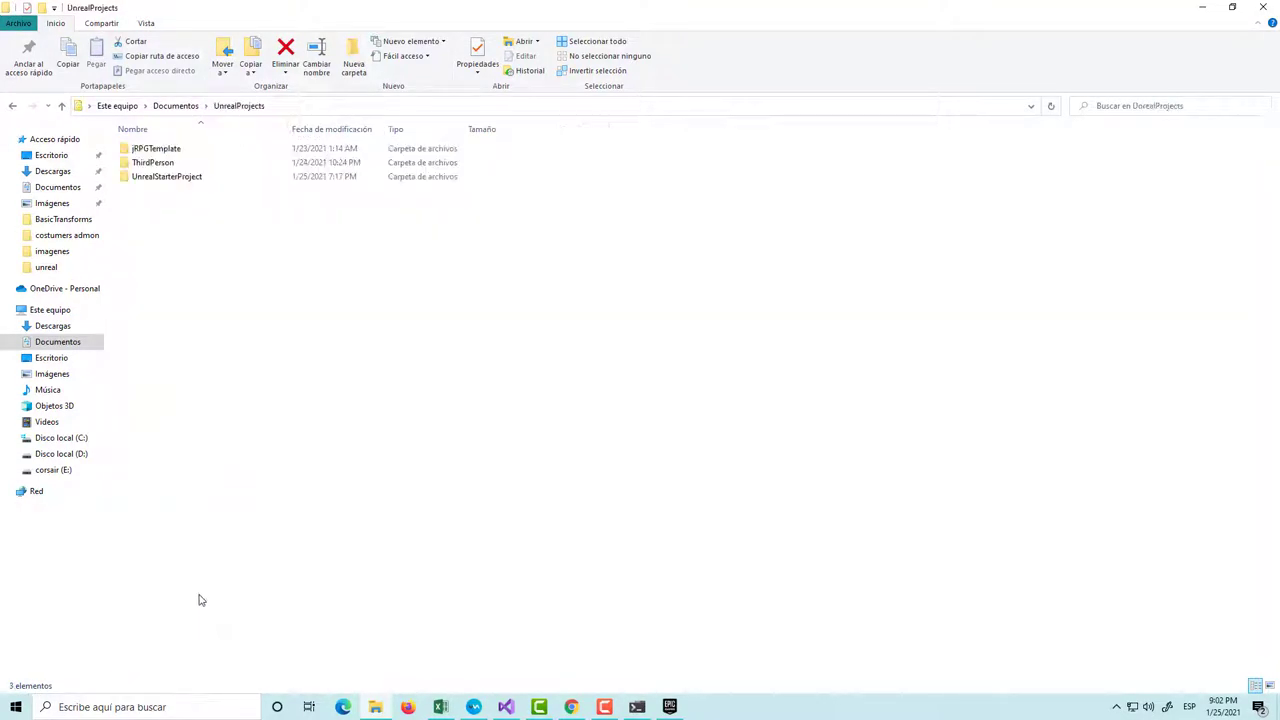
left_click(199, 179)
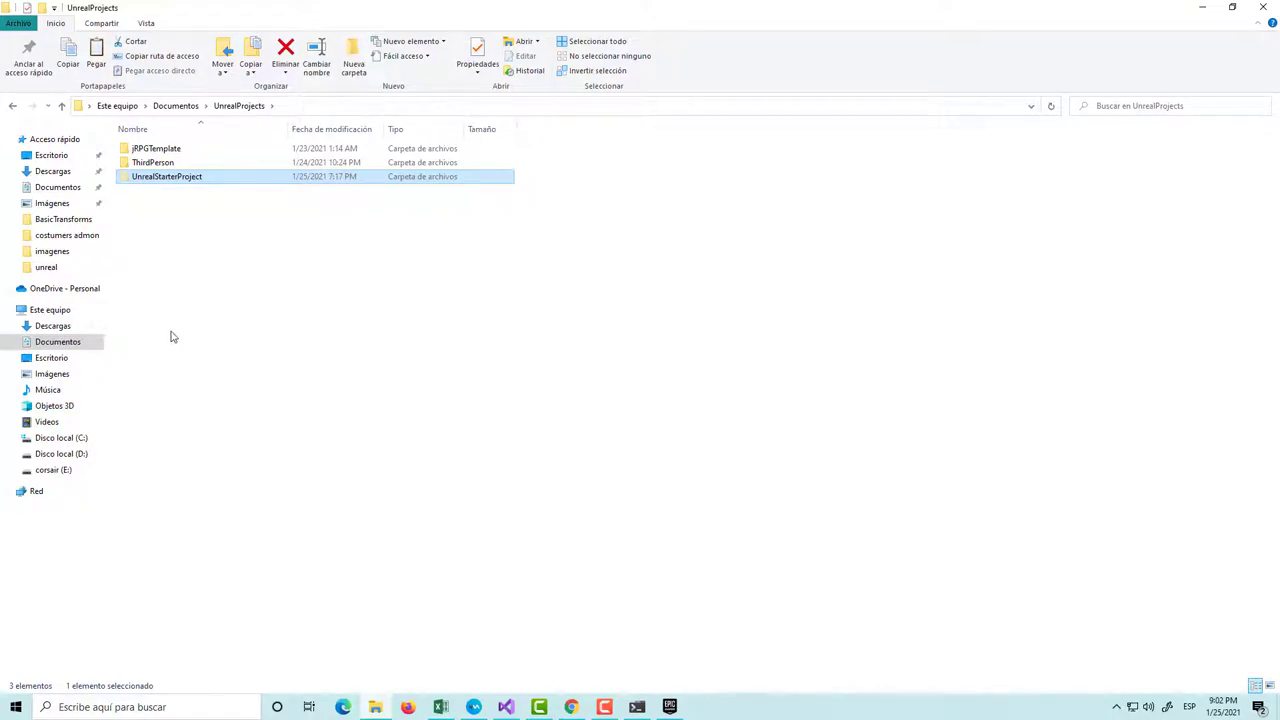
Paste UnrealStarterProject into D:\Documentos\UnrealProjects with Ctrl+V to move it
left_click(78, 454)
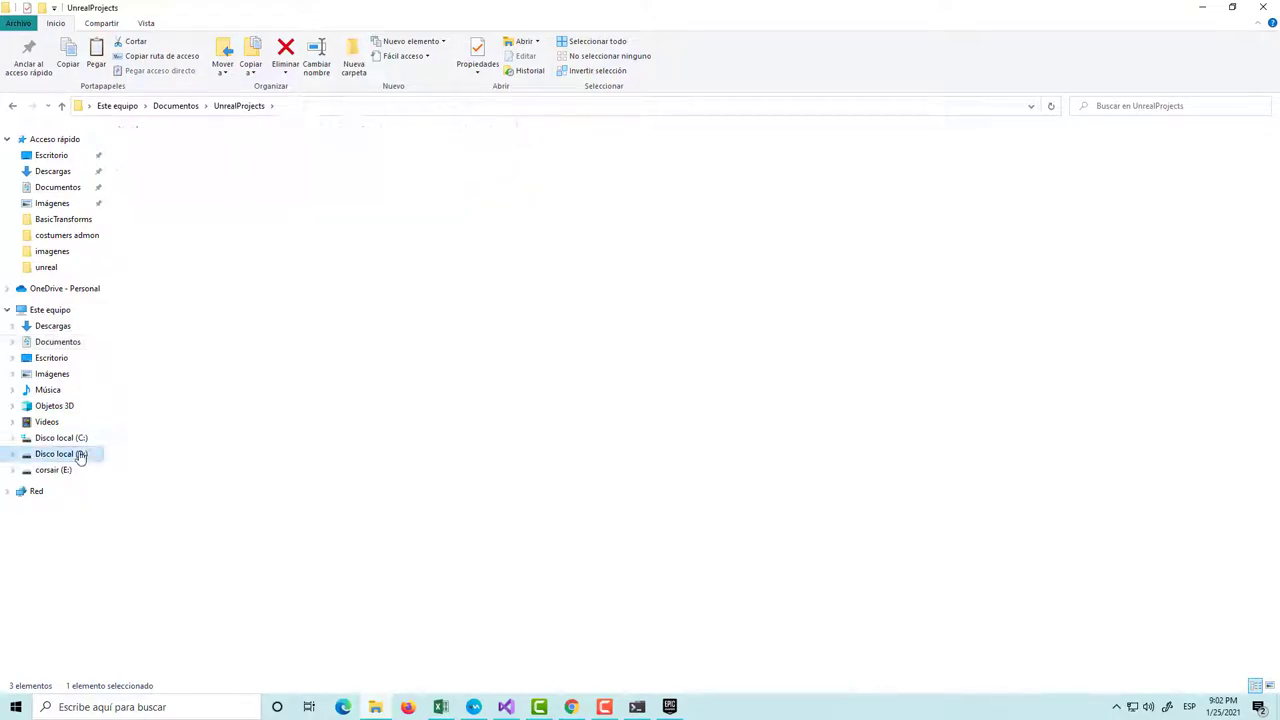
left_click(214, 358)
type("d")
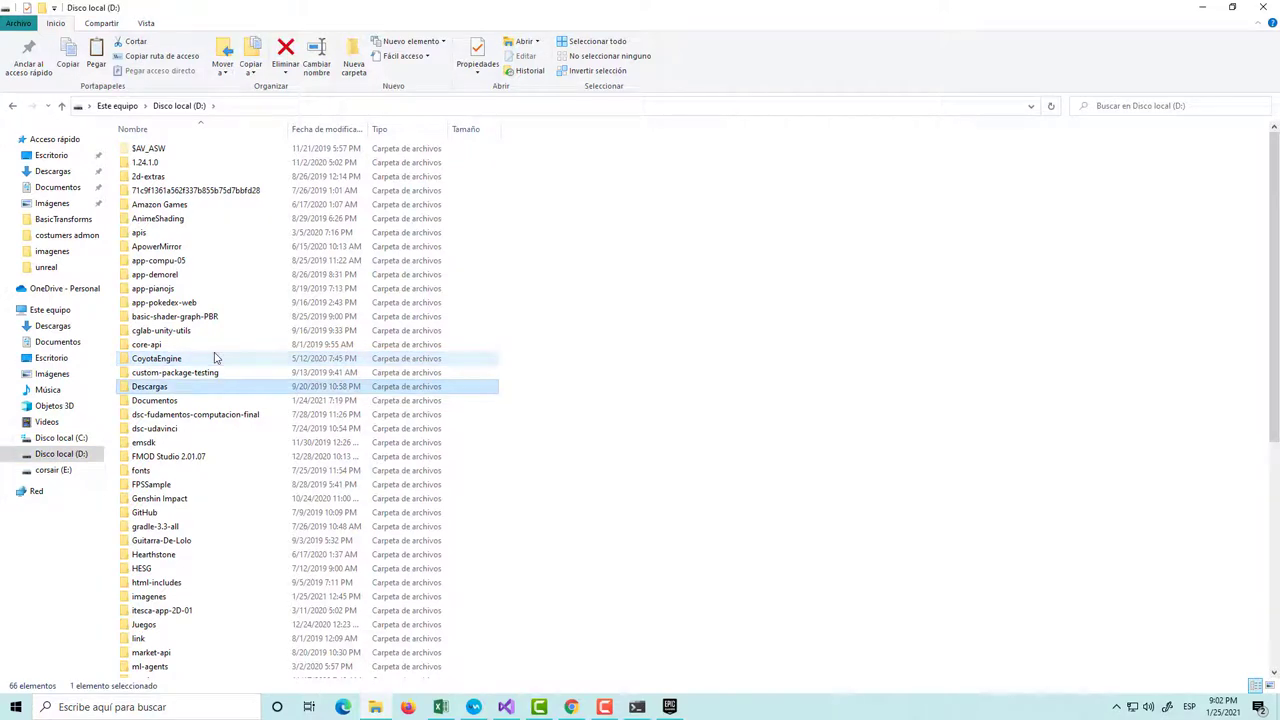
type("o")
key("Return")
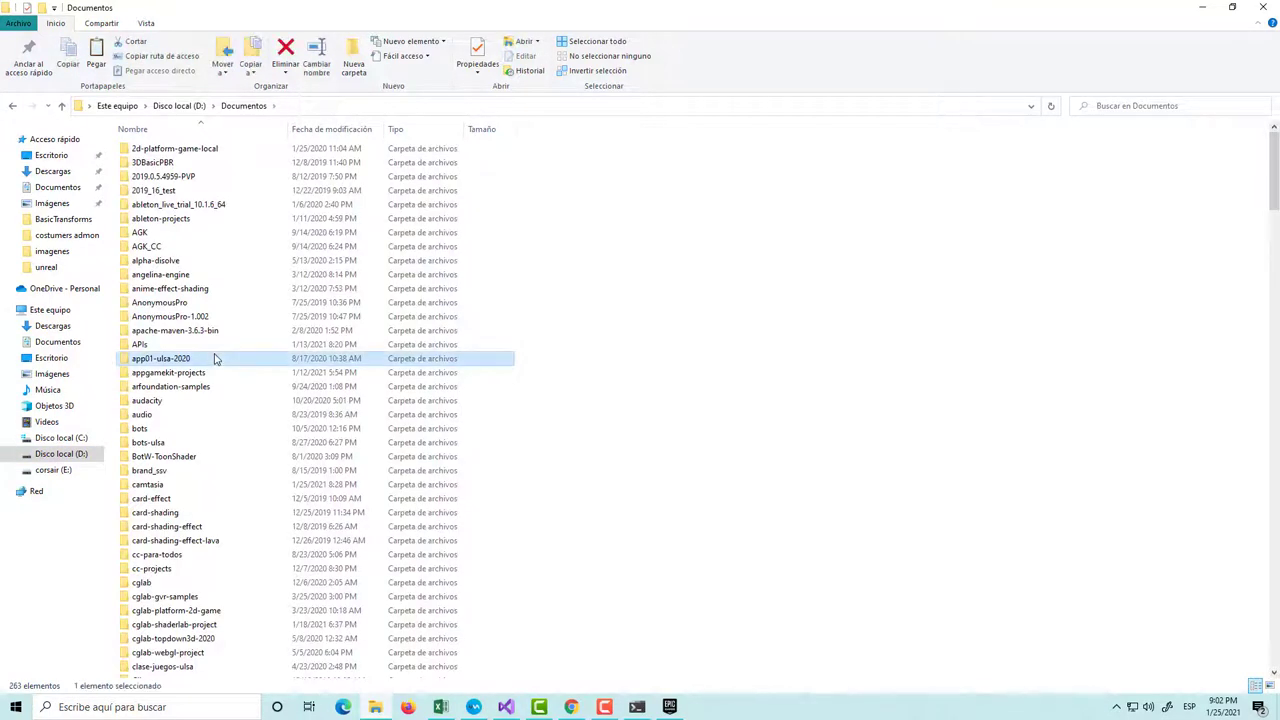
type("u")
key("Down")
key("Down")
key("Down")
key("Down")
key("Down")
key("Down")
key("Down")
key("Down")
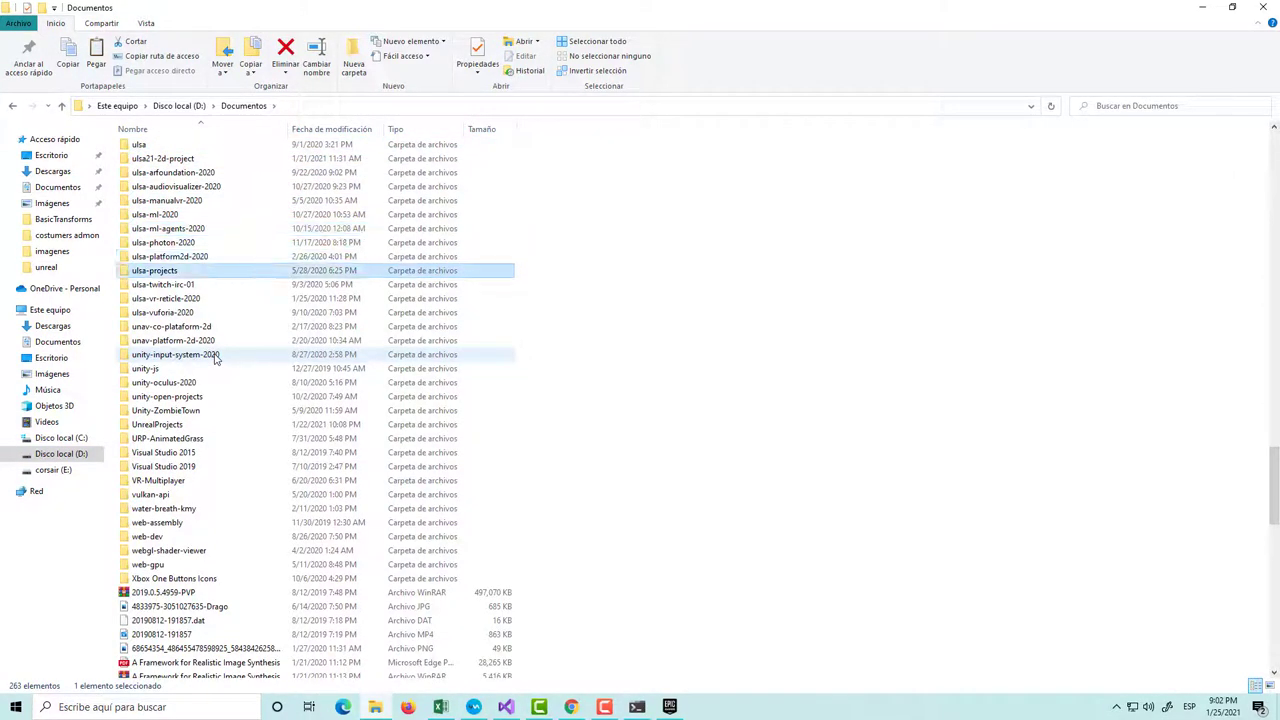
key("Down")
key("Down")
key("Down")
key("Down")
double_click(222, 426)
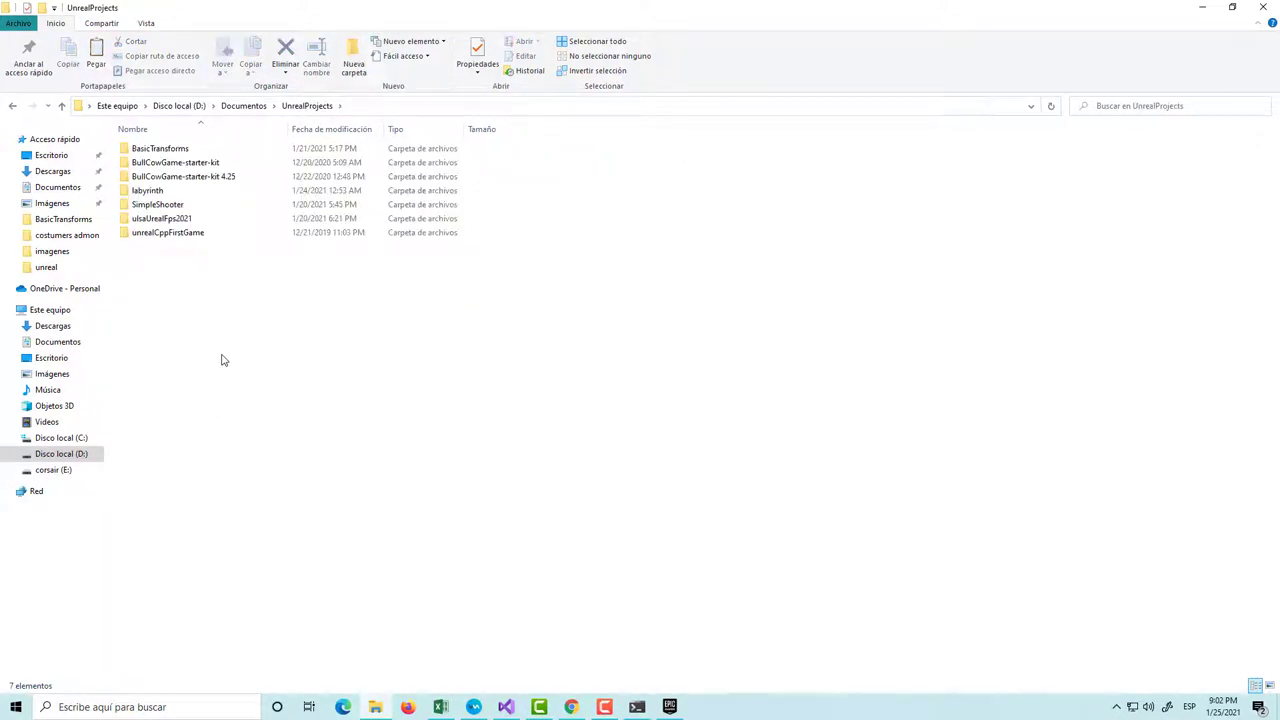
key("ctrl+v")
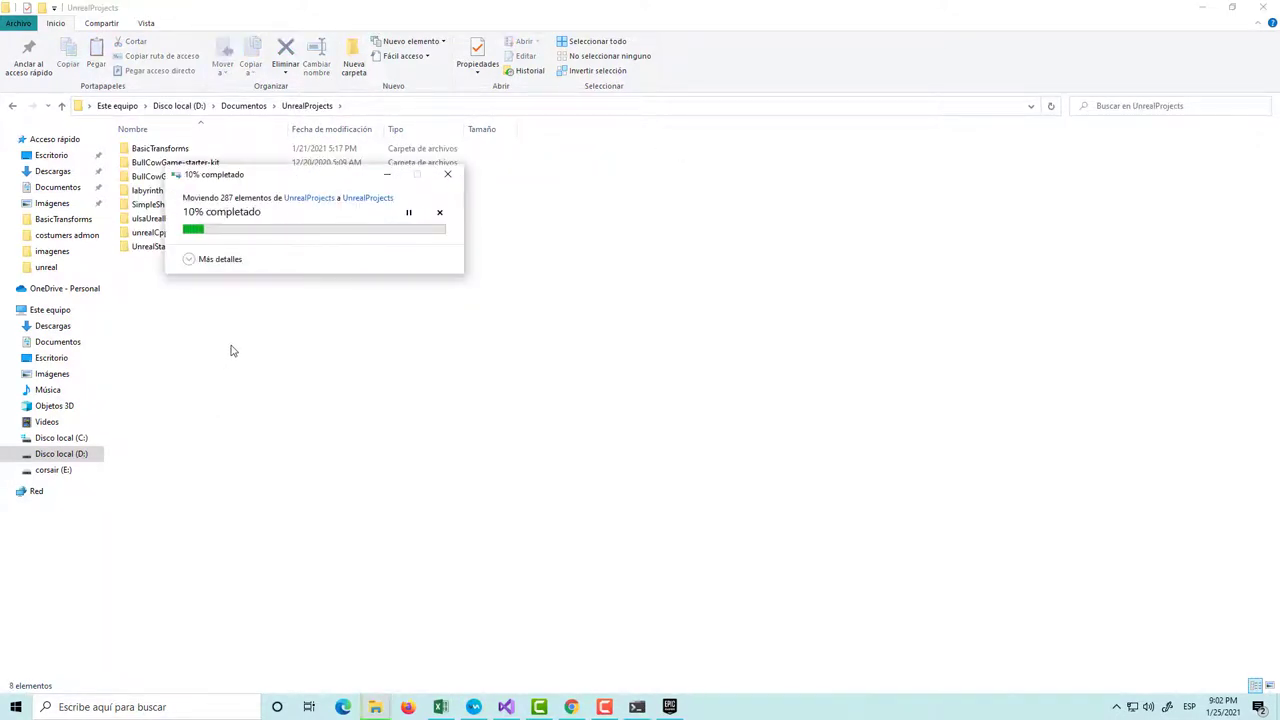
Open the moved UnrealStarterProject folder on D: and launch its .uproject file in Unreal Editor 4.26
double_click(206, 248)
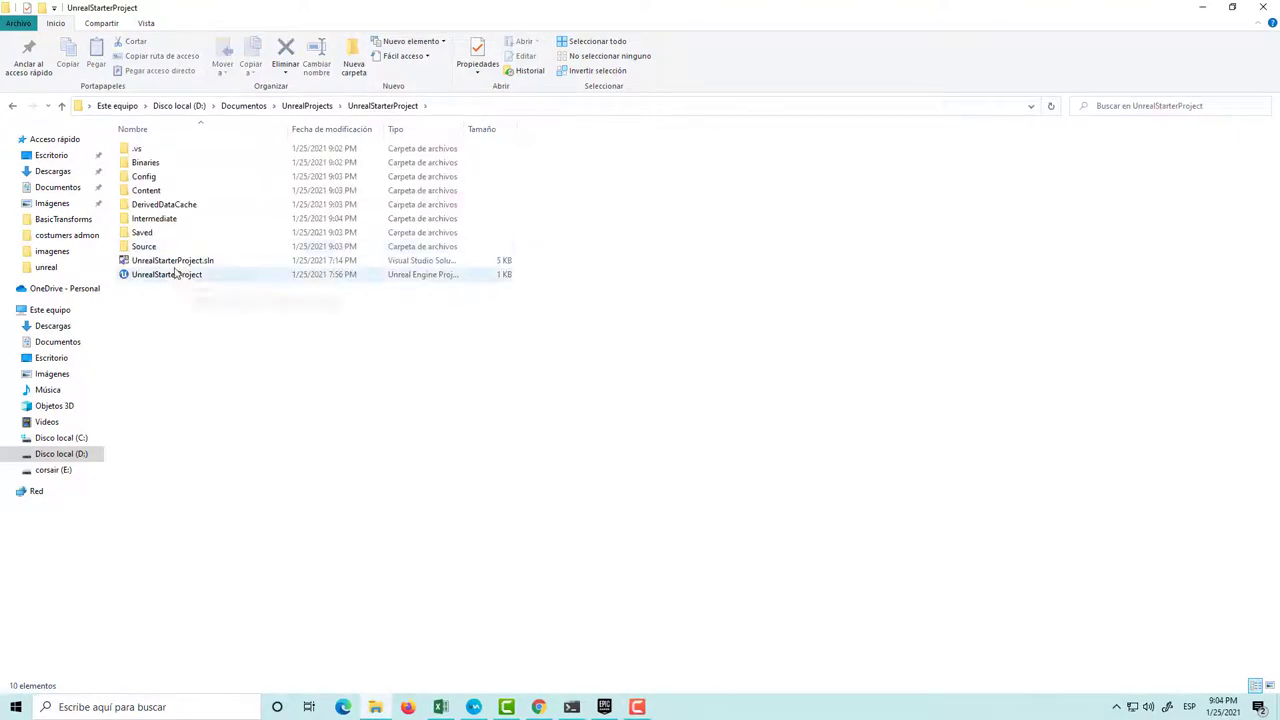
left_click(172, 280)
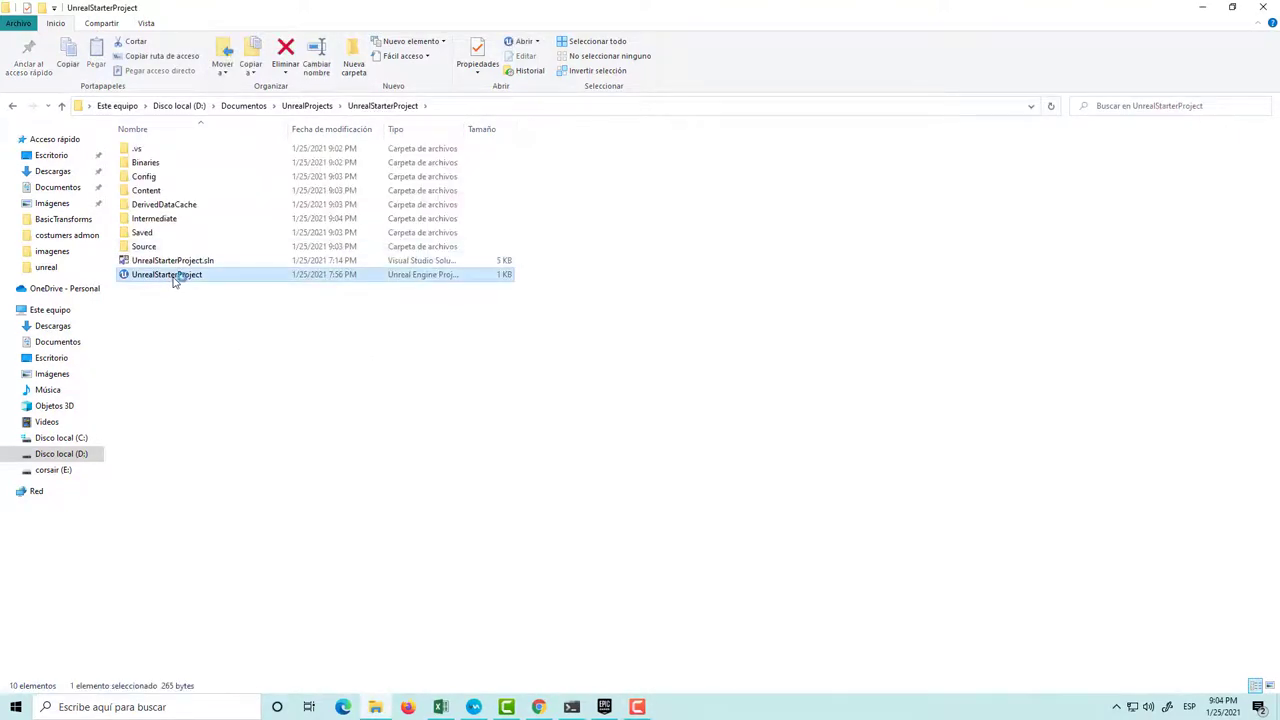
double_click(174, 281)
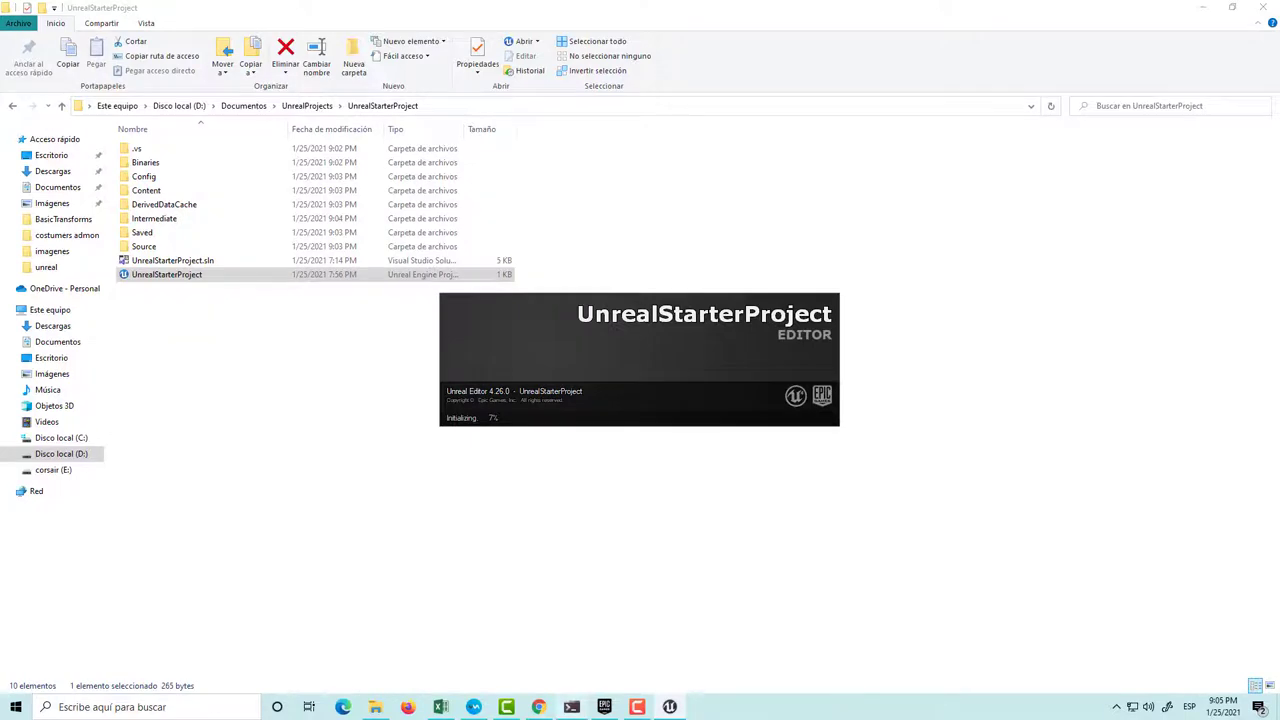
Change PowerShell into .\UnrealStarterProject via completion and clear the screen with Ctrl+L
left_click(571, 707)
type(".")
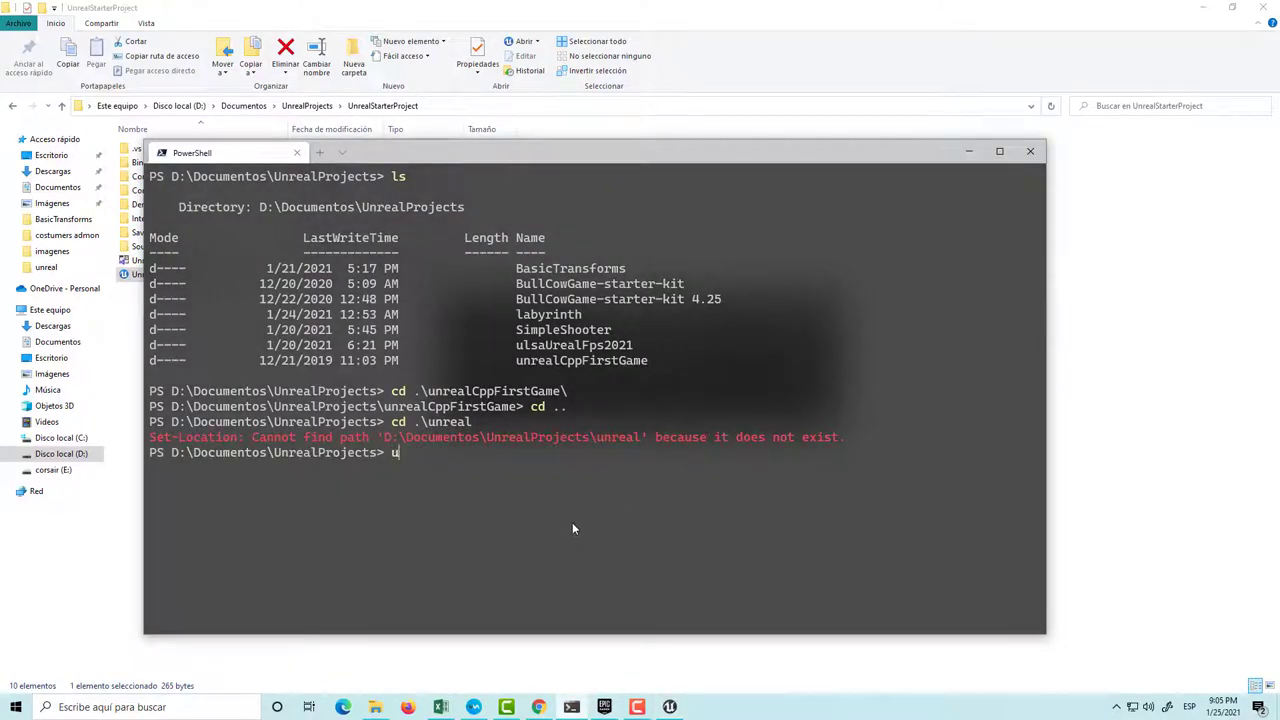
type("\\un")
key("ctrl+space")
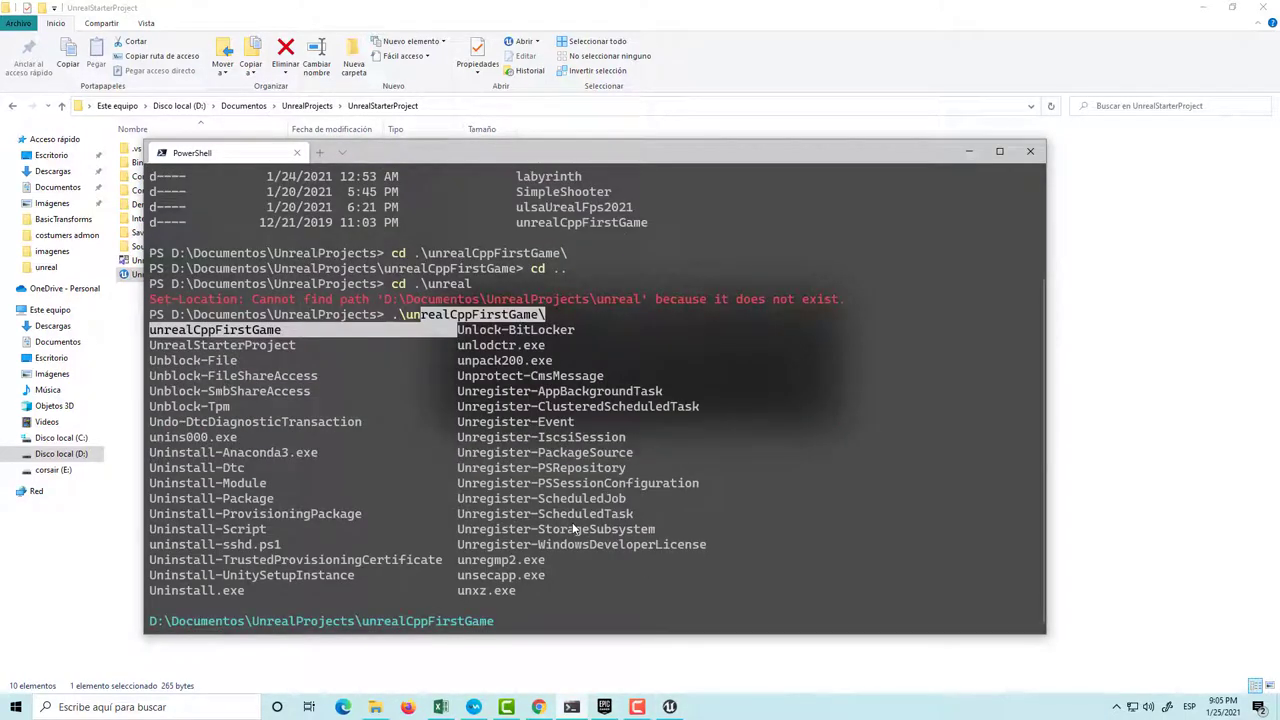
key("Escape")
key("Escape")
type("u")
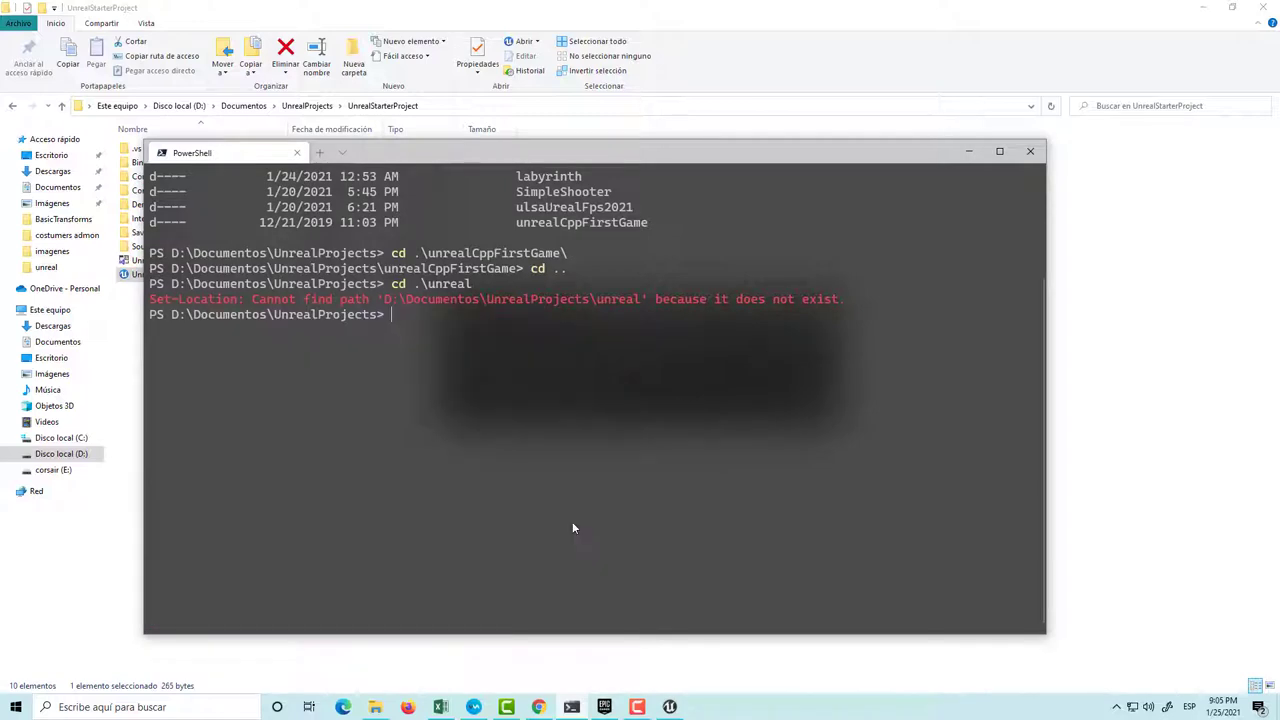
key("BackSpace")
type("cd u")
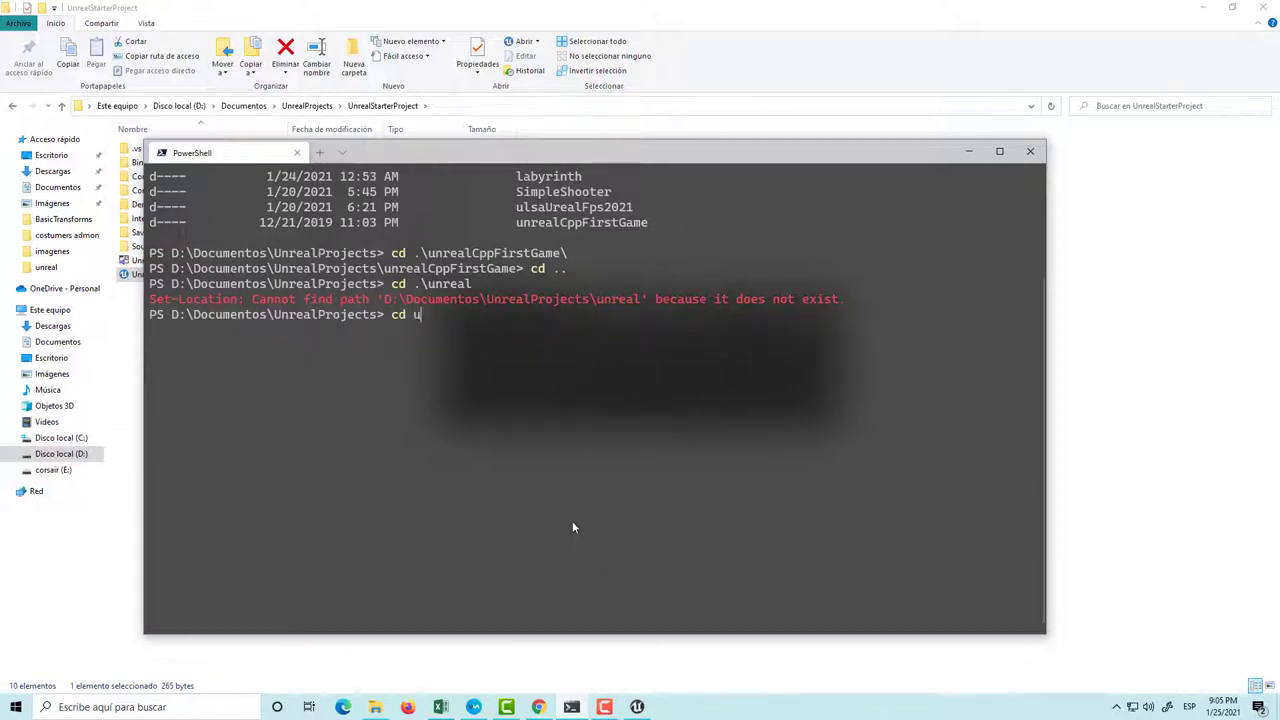
type("nreal")
key("ctrl+space")
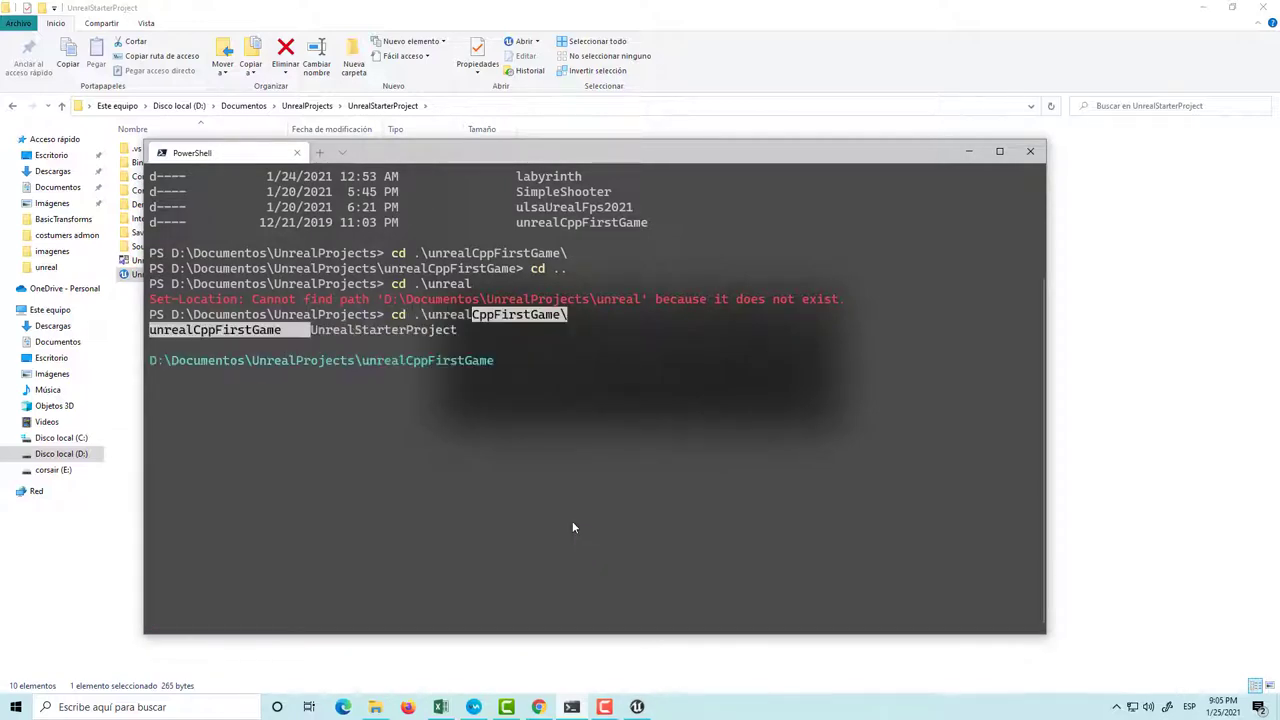
key("Tab")
key("Return")
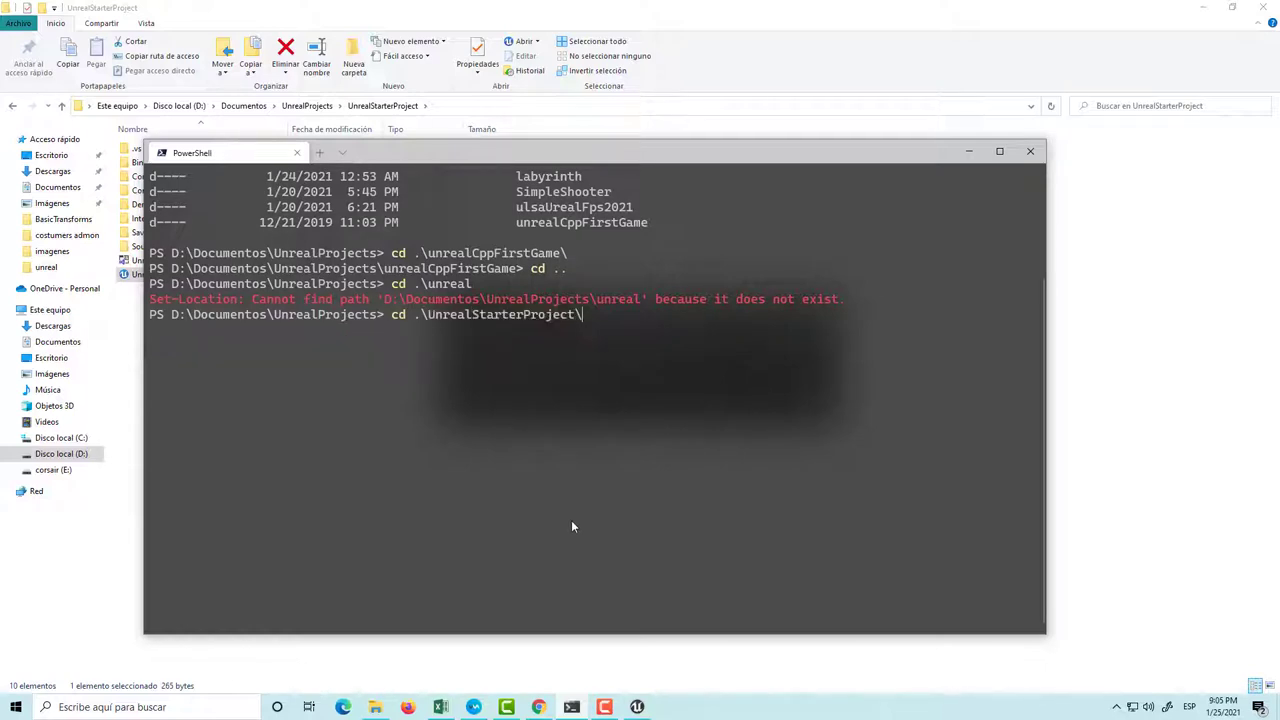
key("Return")
key("ctrl+l")
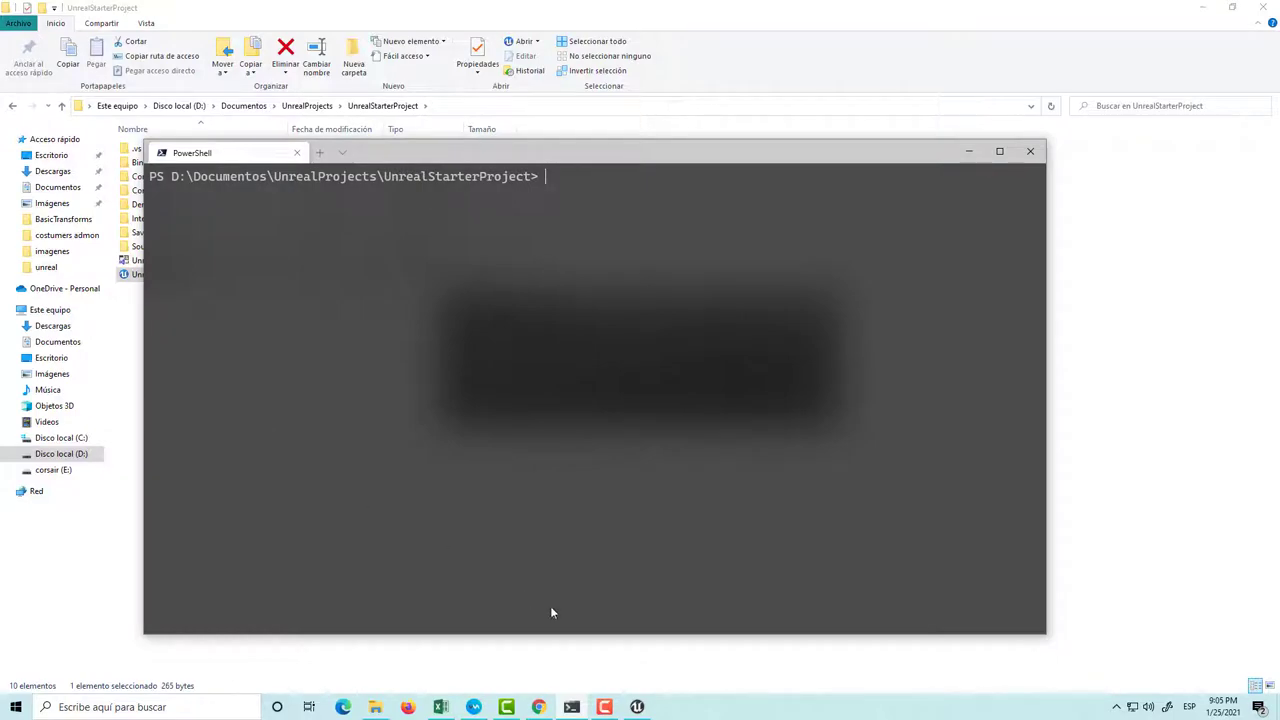
left_click(650, 712)
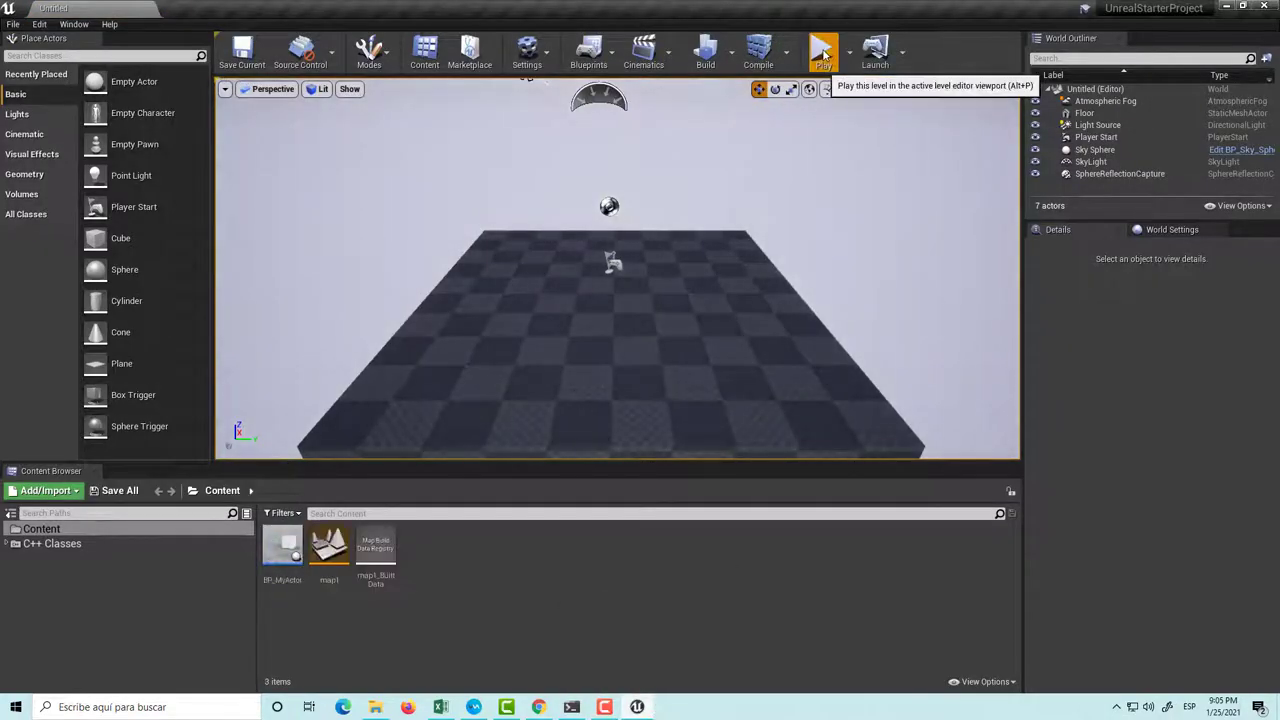
Test-play the current level, then load map1 and test-play it to confirm the project runs
left_click(823, 55)
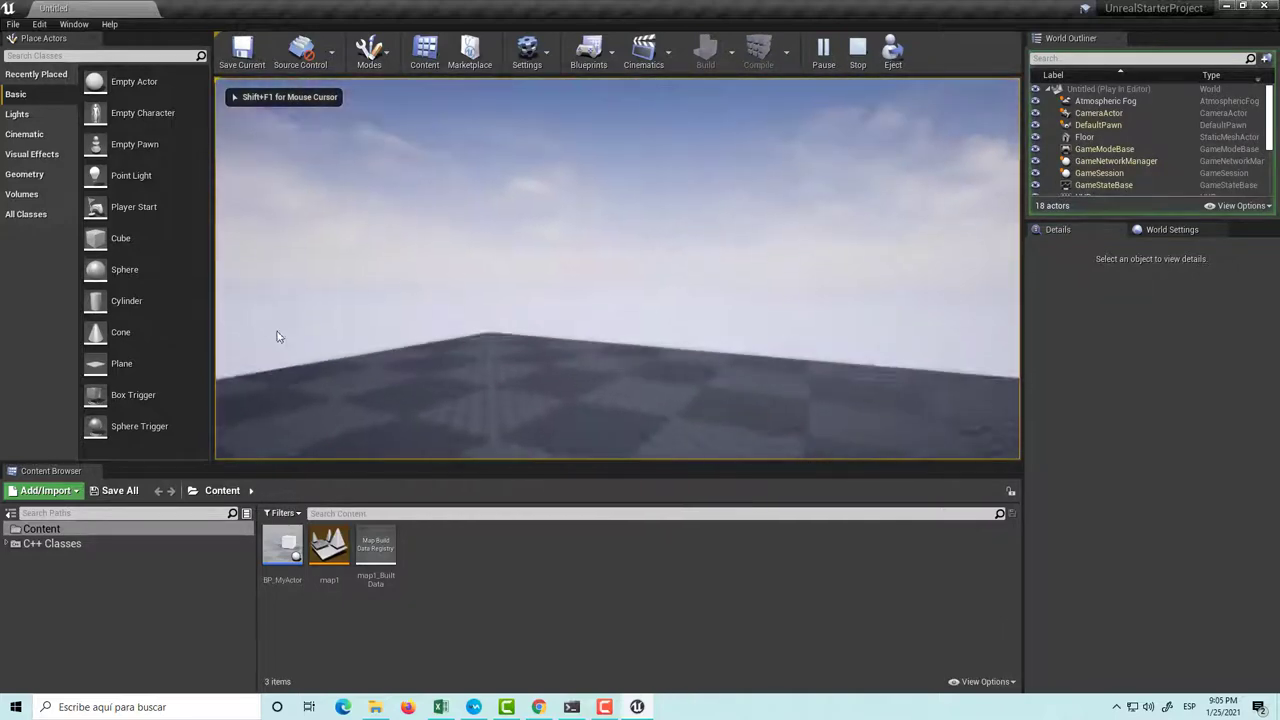
key("Escape")
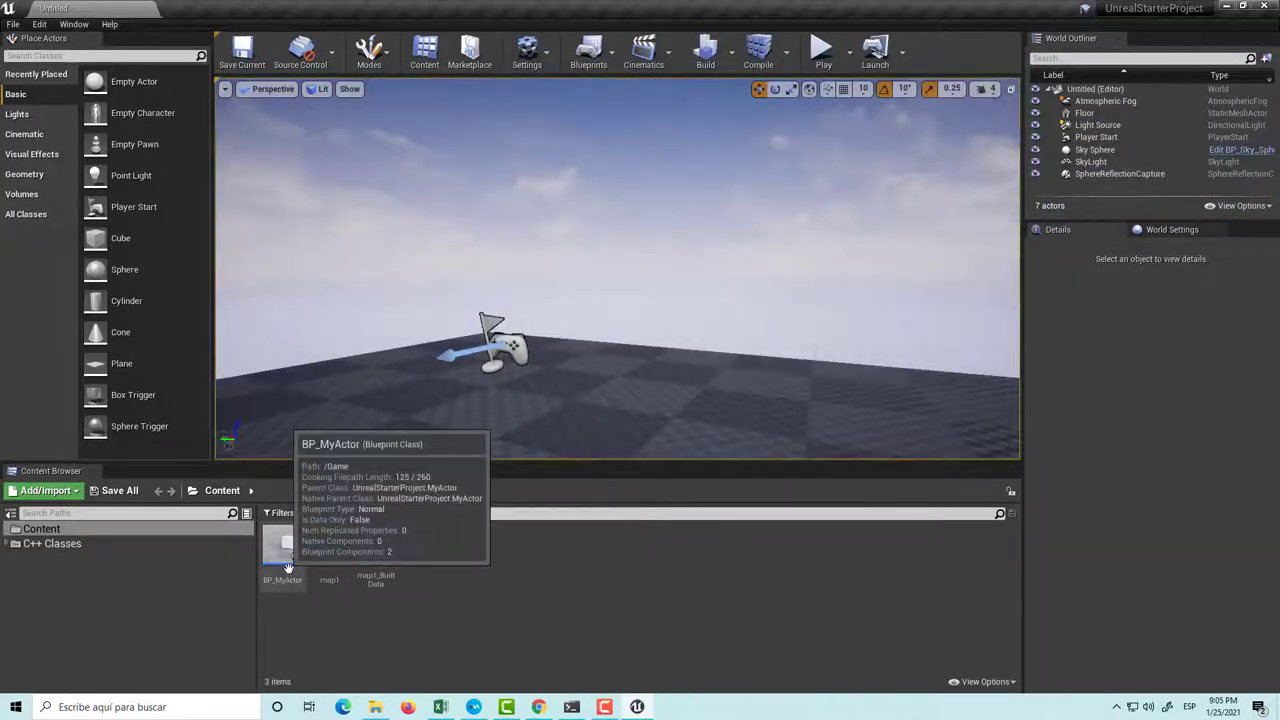
double_click(341, 560)
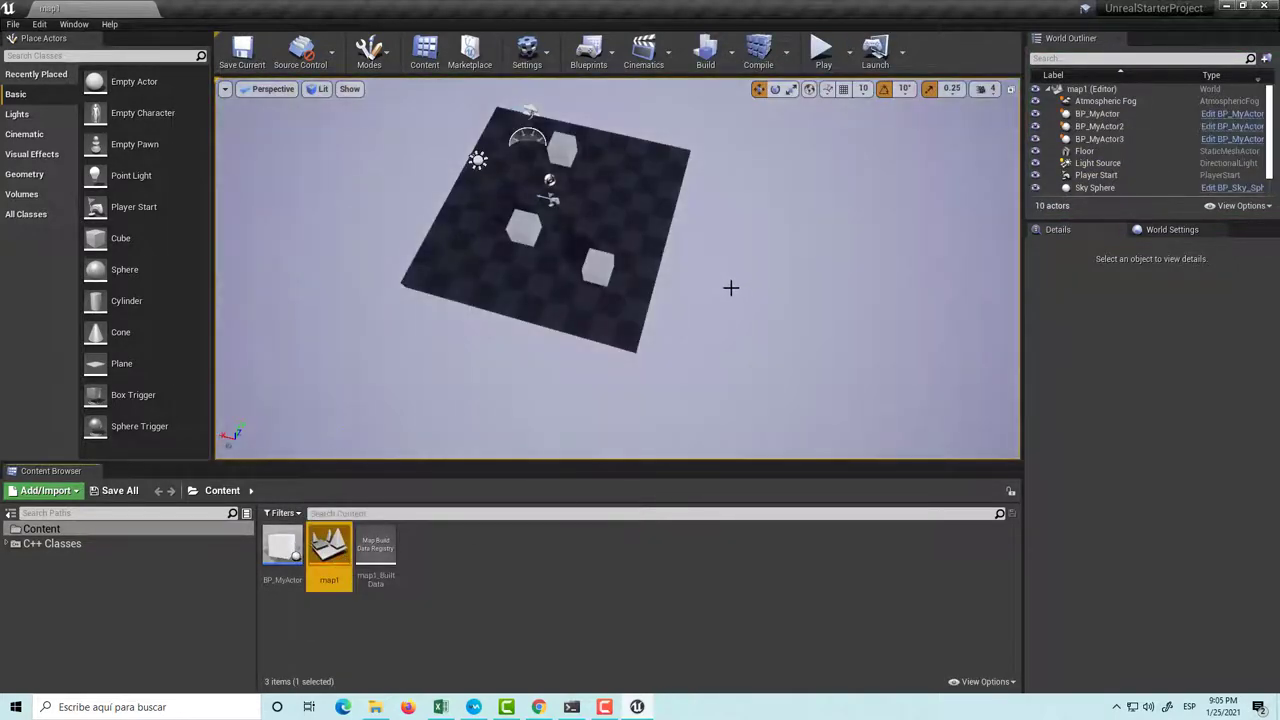
left_click(823, 55)
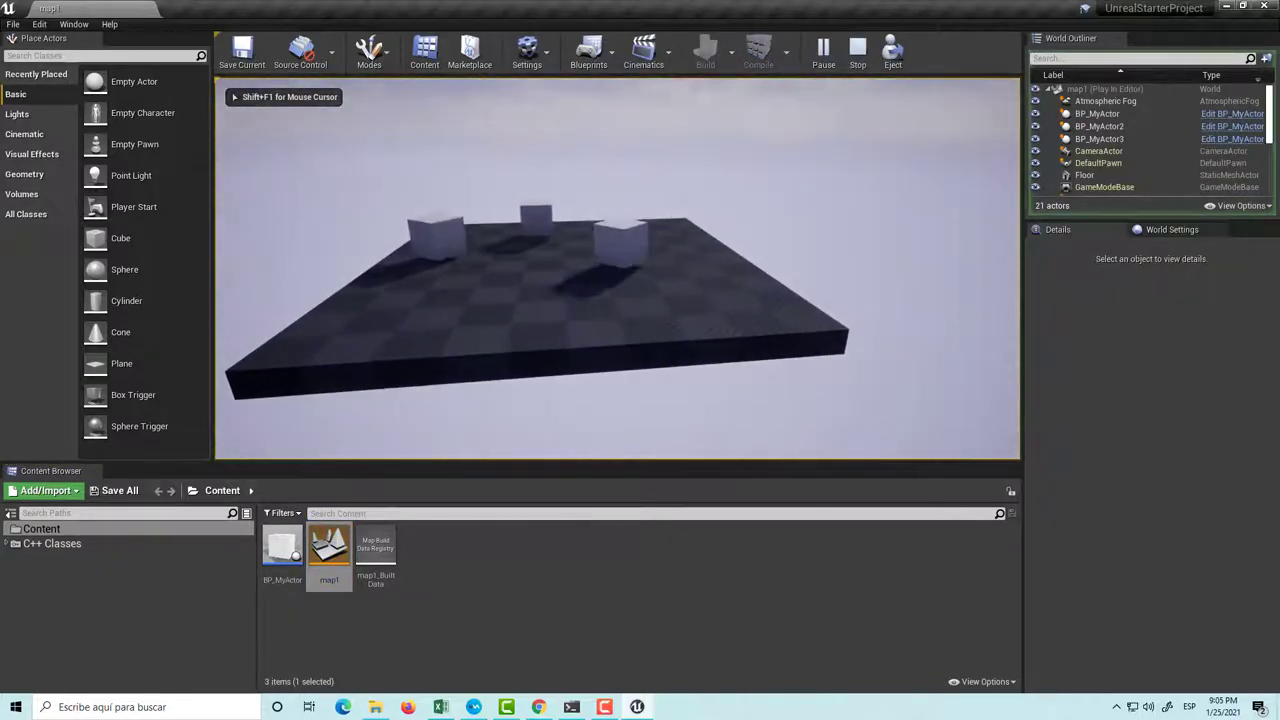
key("Escape")
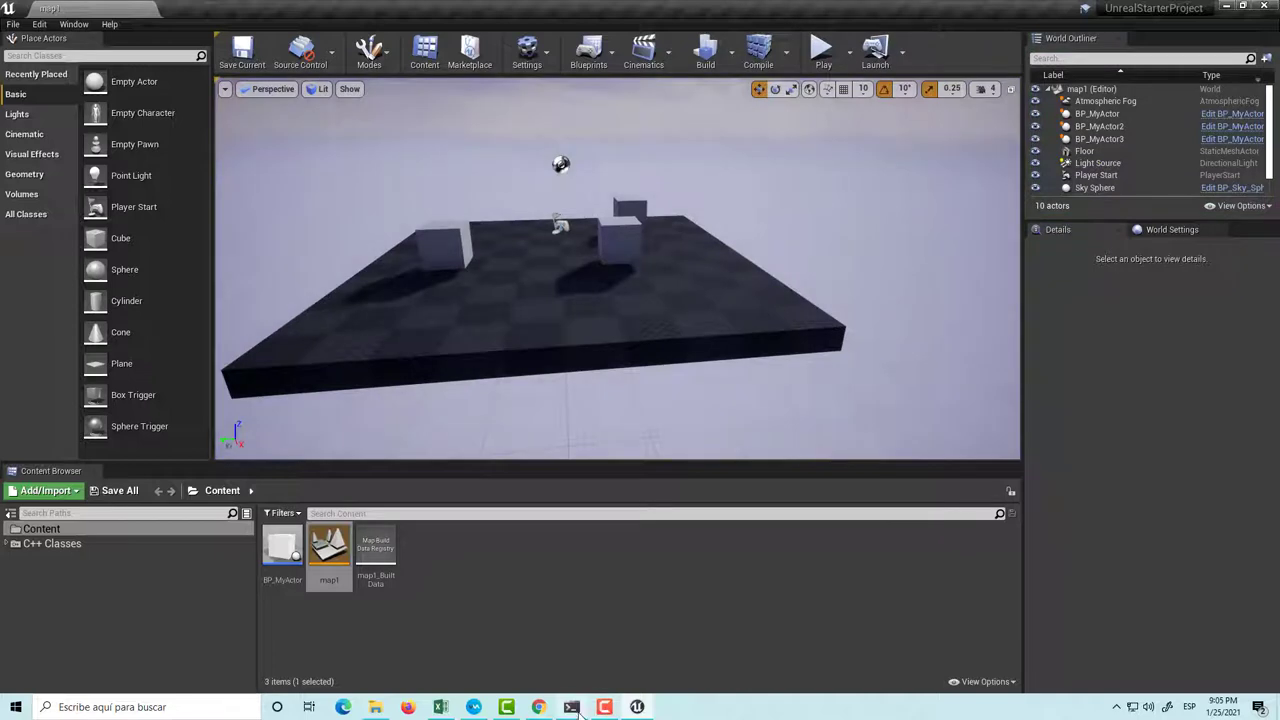
left_click(574, 708)
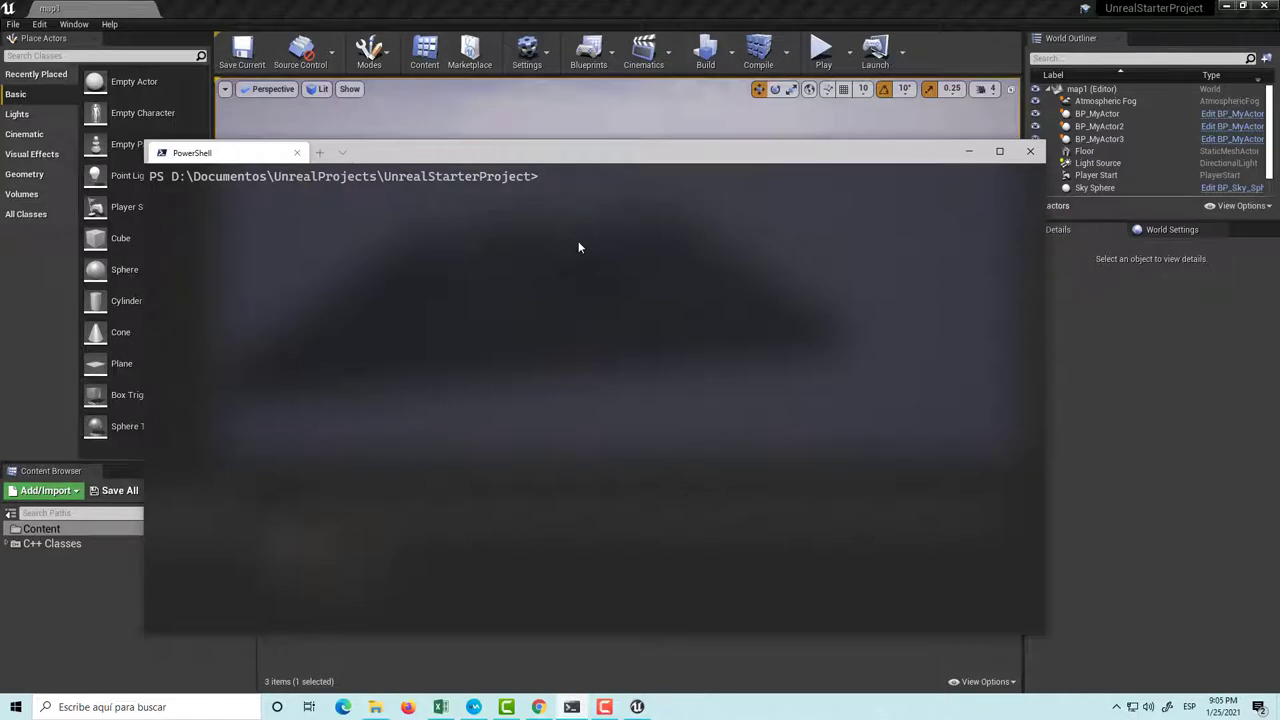
Check the installed Git with git --version, then clear the terminal
type("gi")
type("t ")
type("--ver")
type("sion")
key("Return")
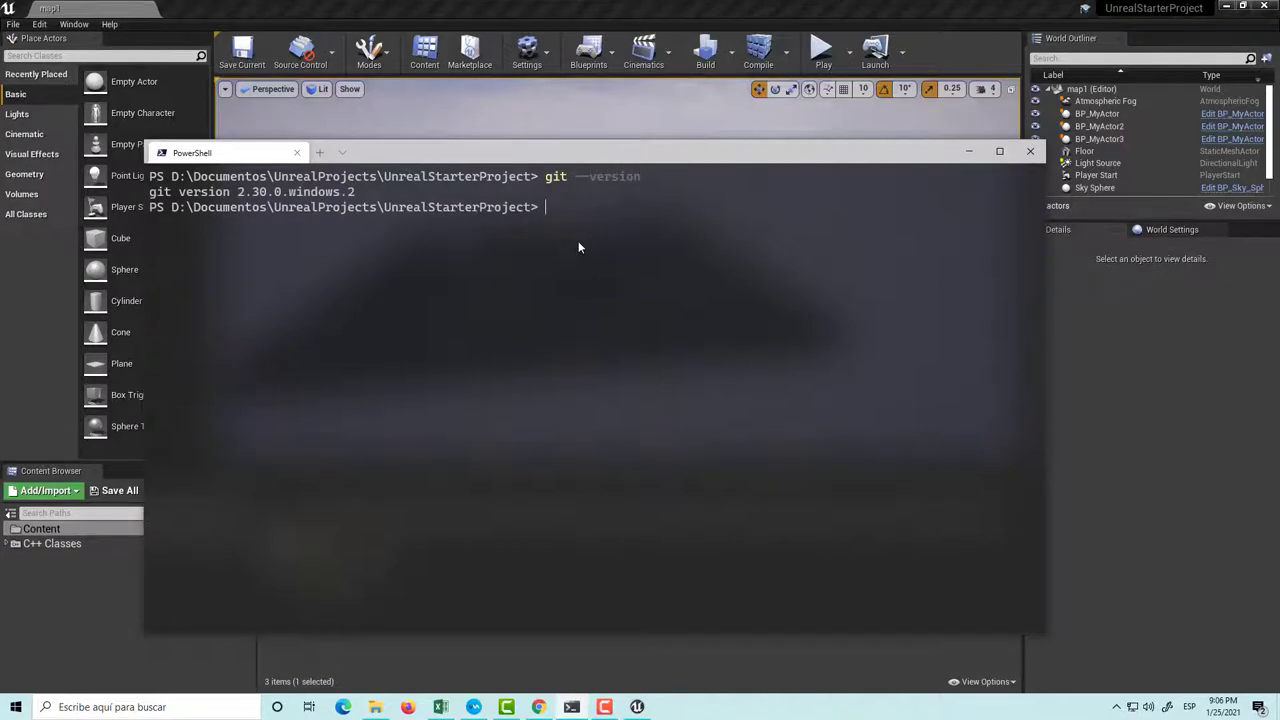
type("cls")
key("Return")
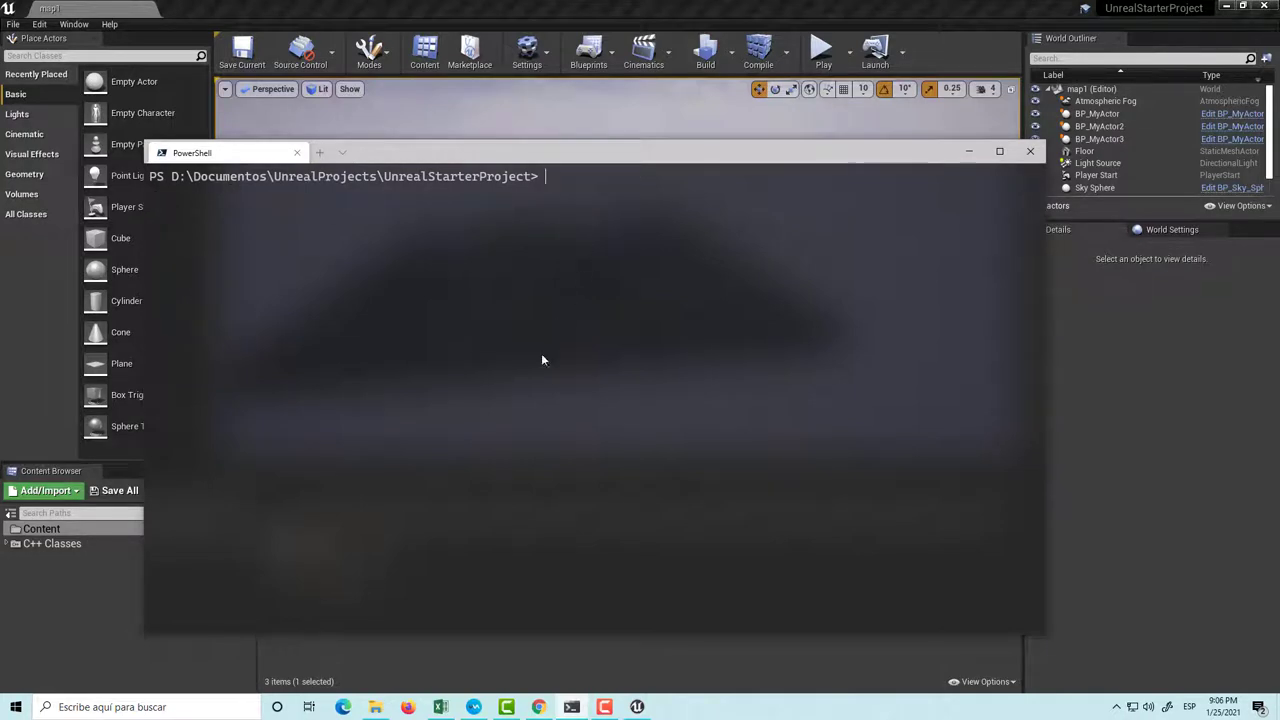
Run GitHub's new-repository command block in PowerShell to commit README.md and push to main
left_click(540, 707)
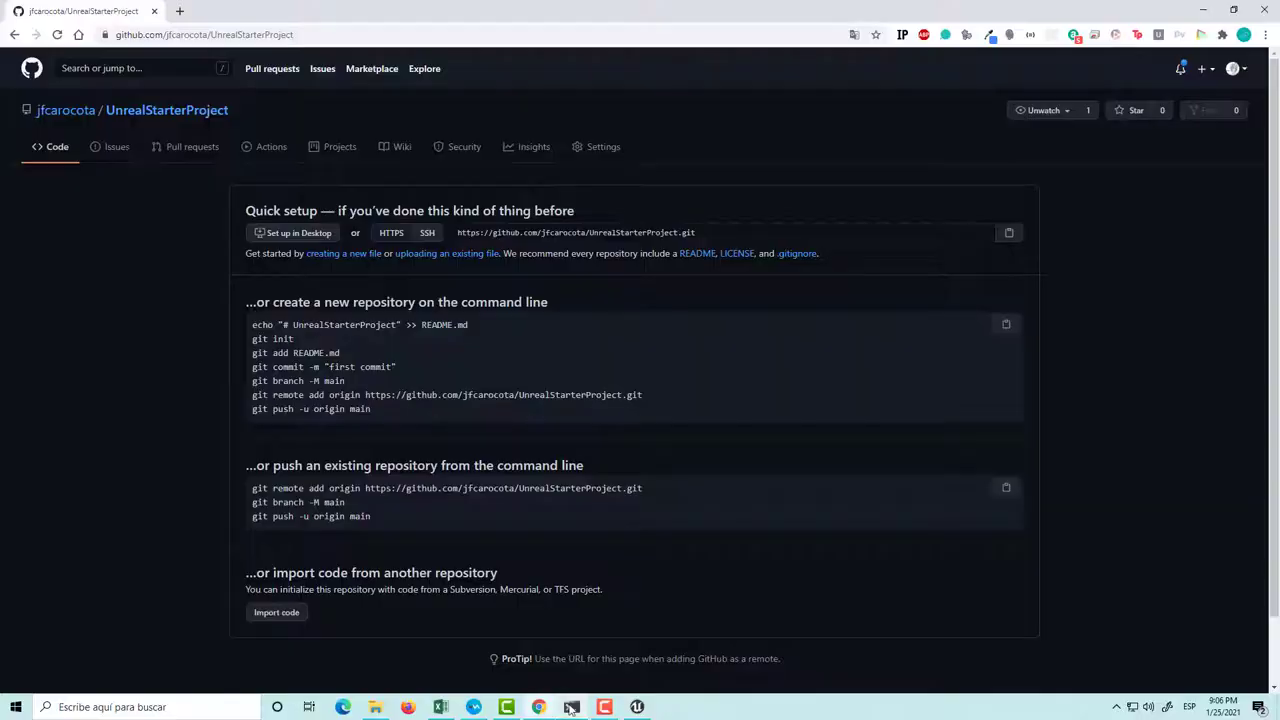
left_click(1005, 324)
left_click(575, 707)
key("ctrl+v")
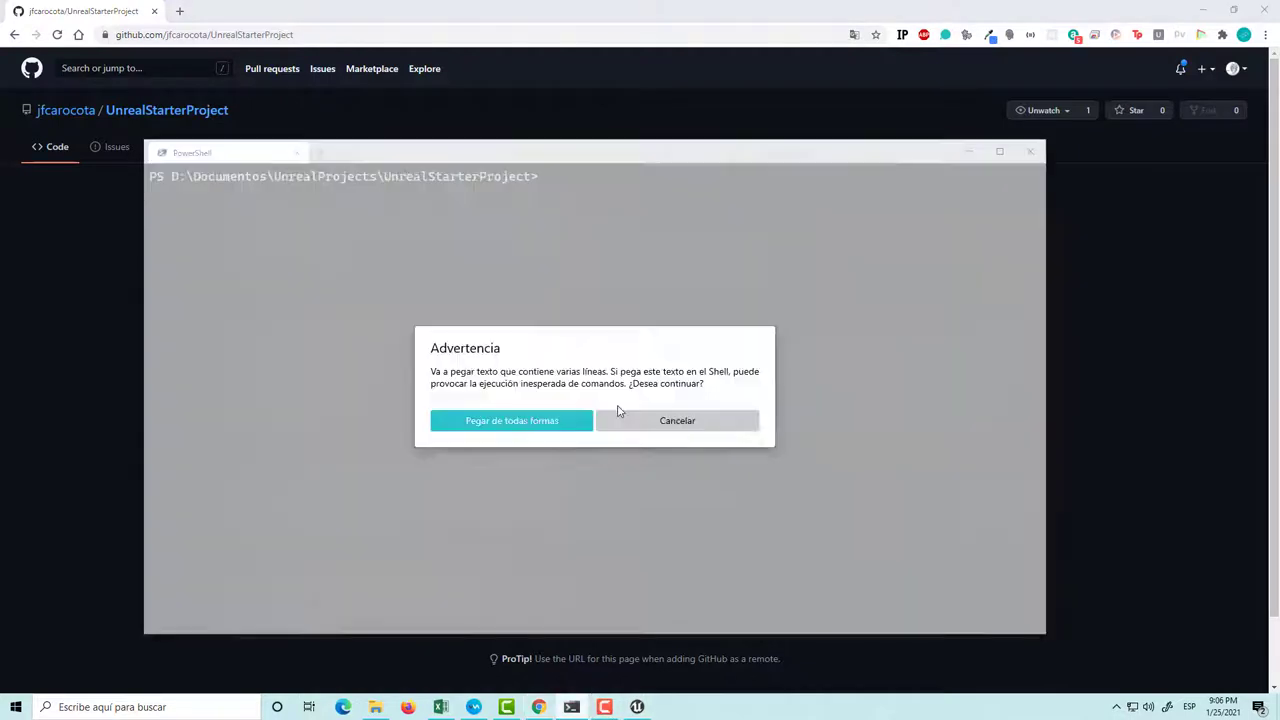
left_click(529, 421)
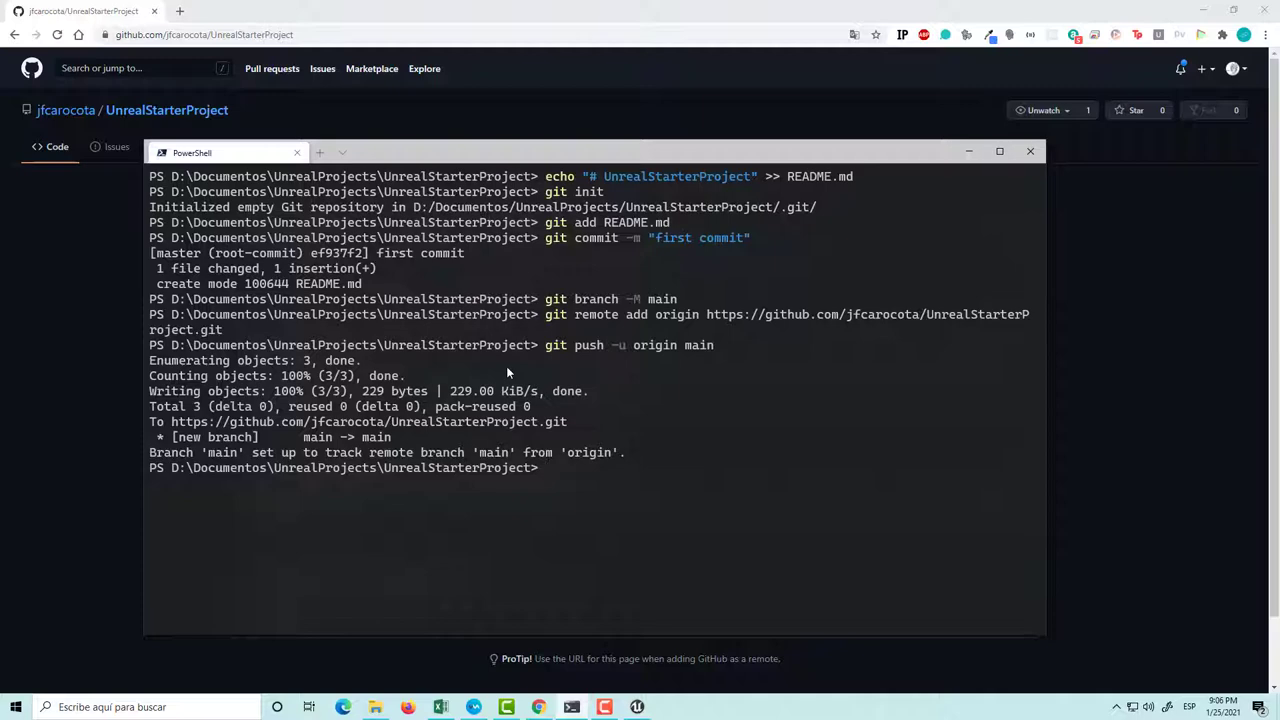
type("cls")
key("Return")
Reload the repository page and start a new file named .gitignore
left_click(25, 267)
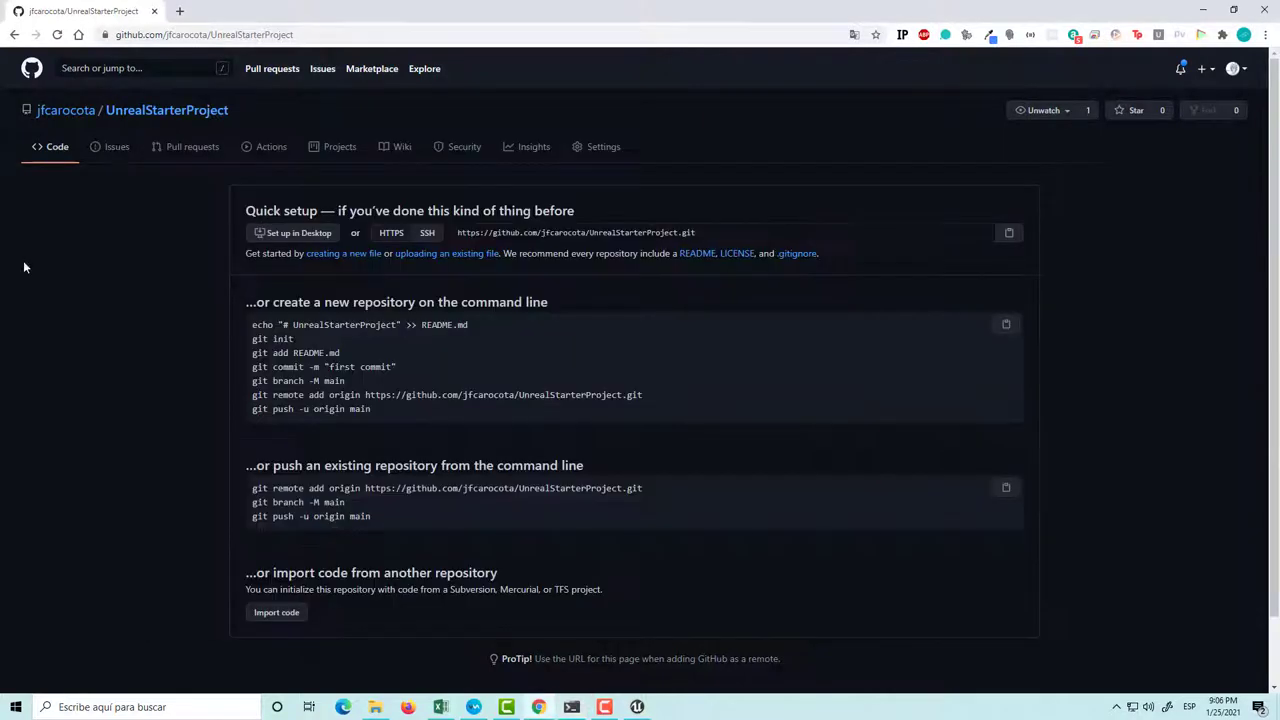
left_click(57, 34)
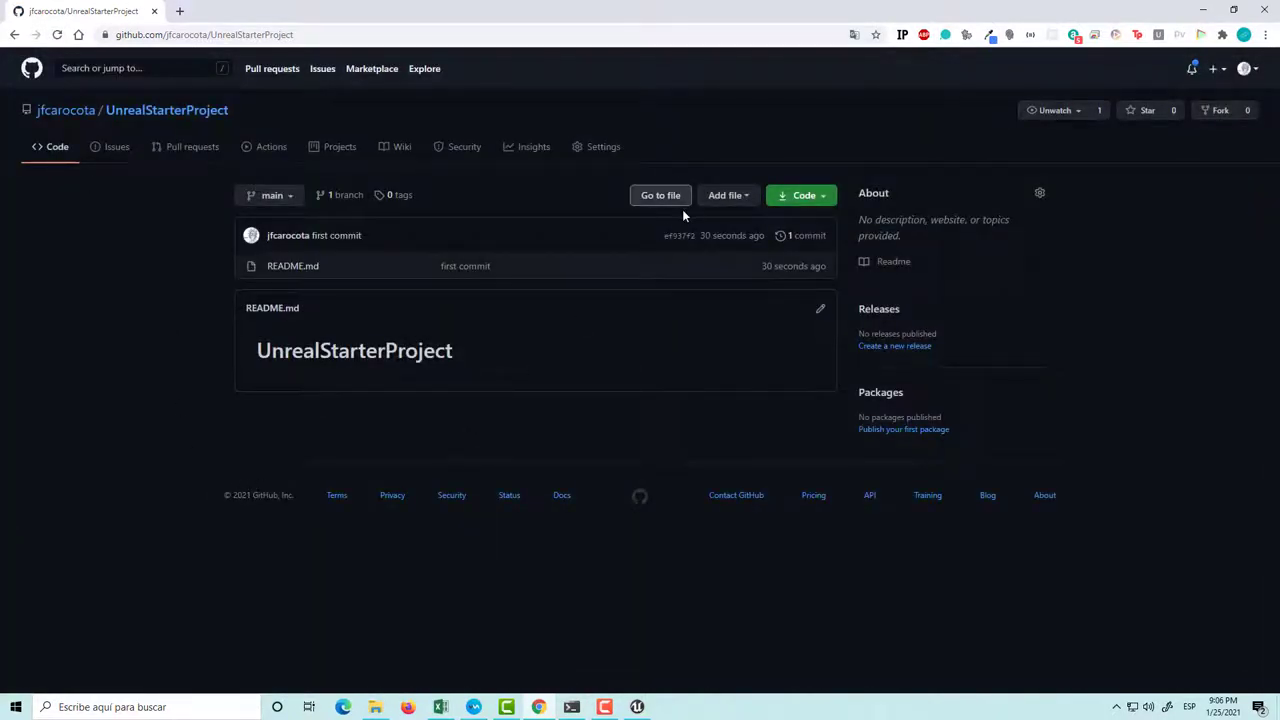
left_click(714, 207)
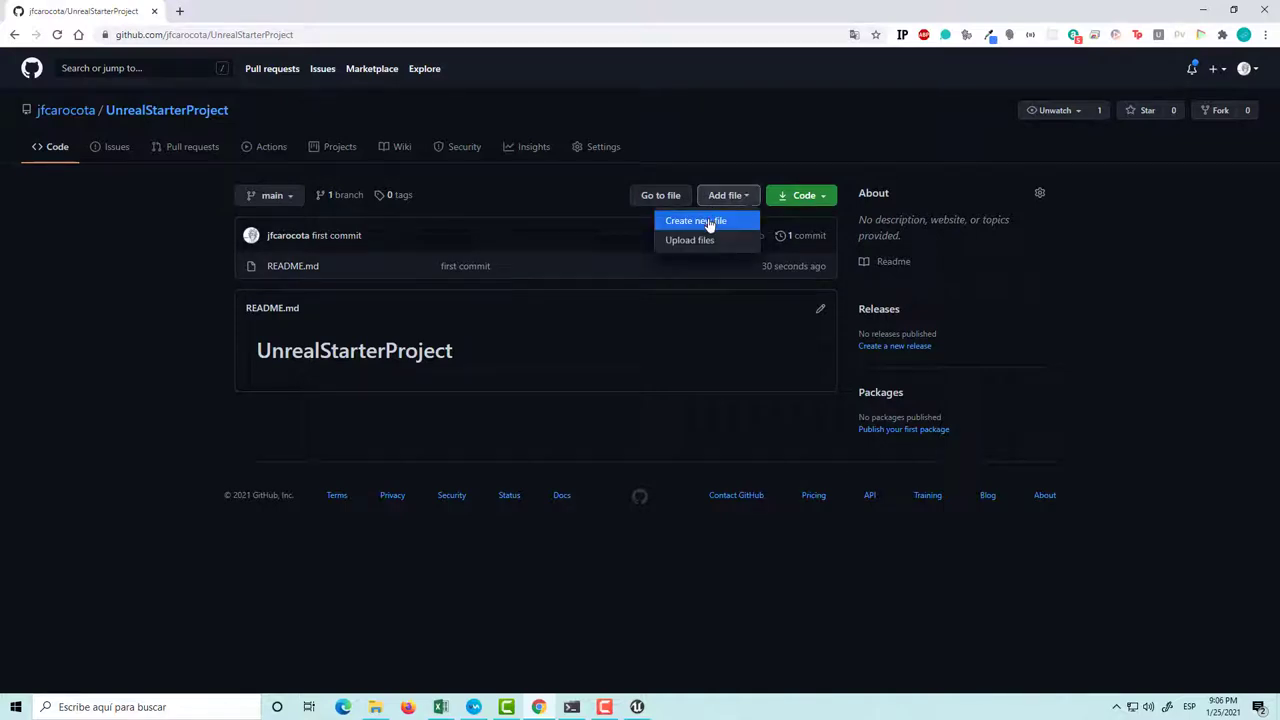
left_click(709, 221)
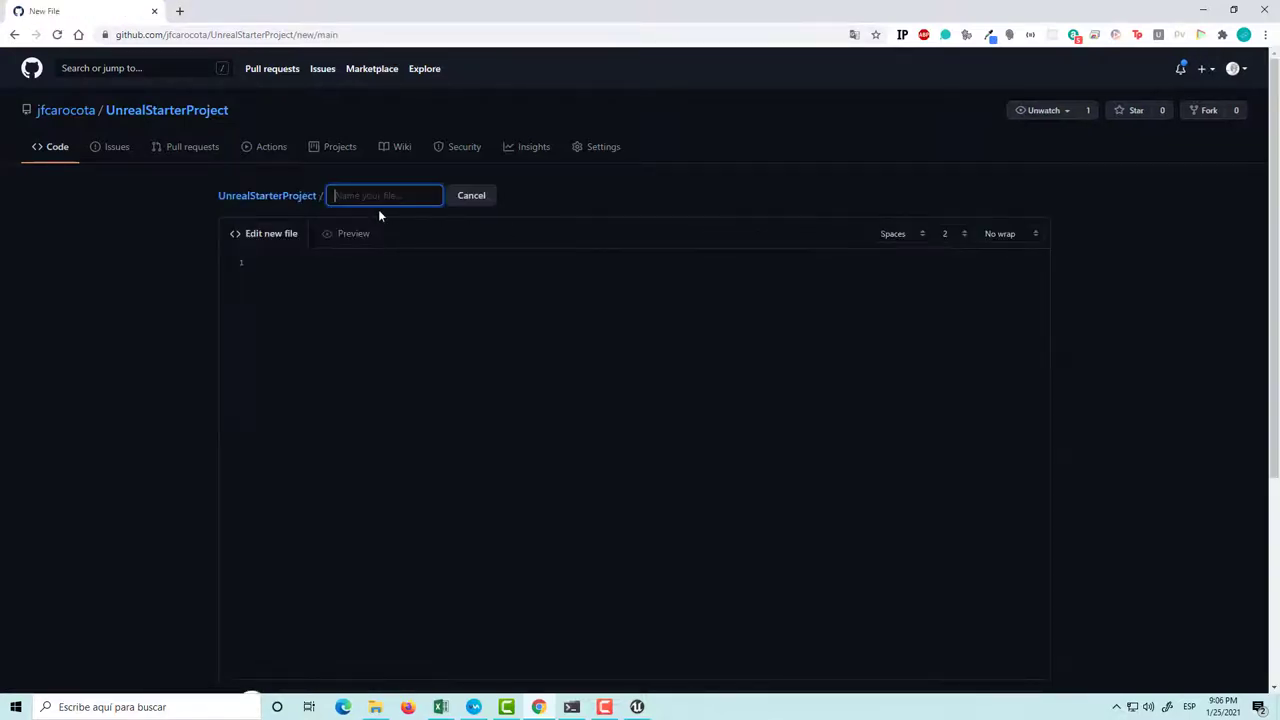
type(".gitignore")
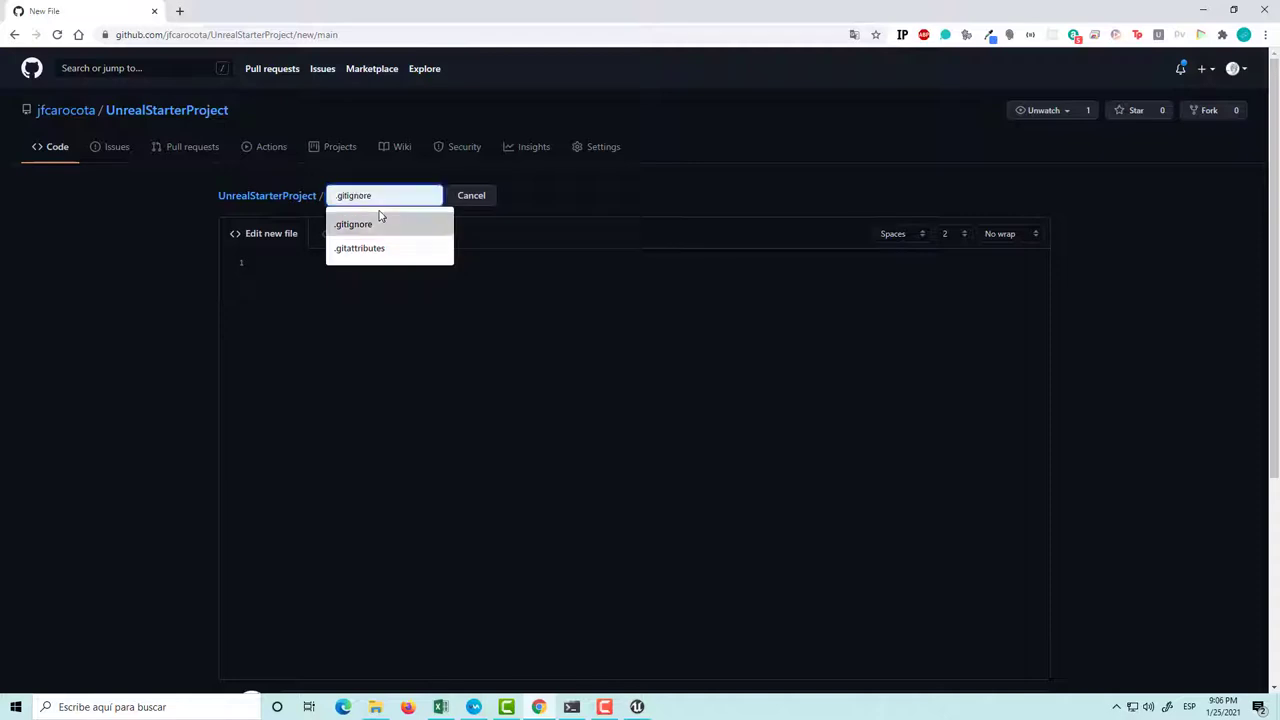
left_click(379, 216)
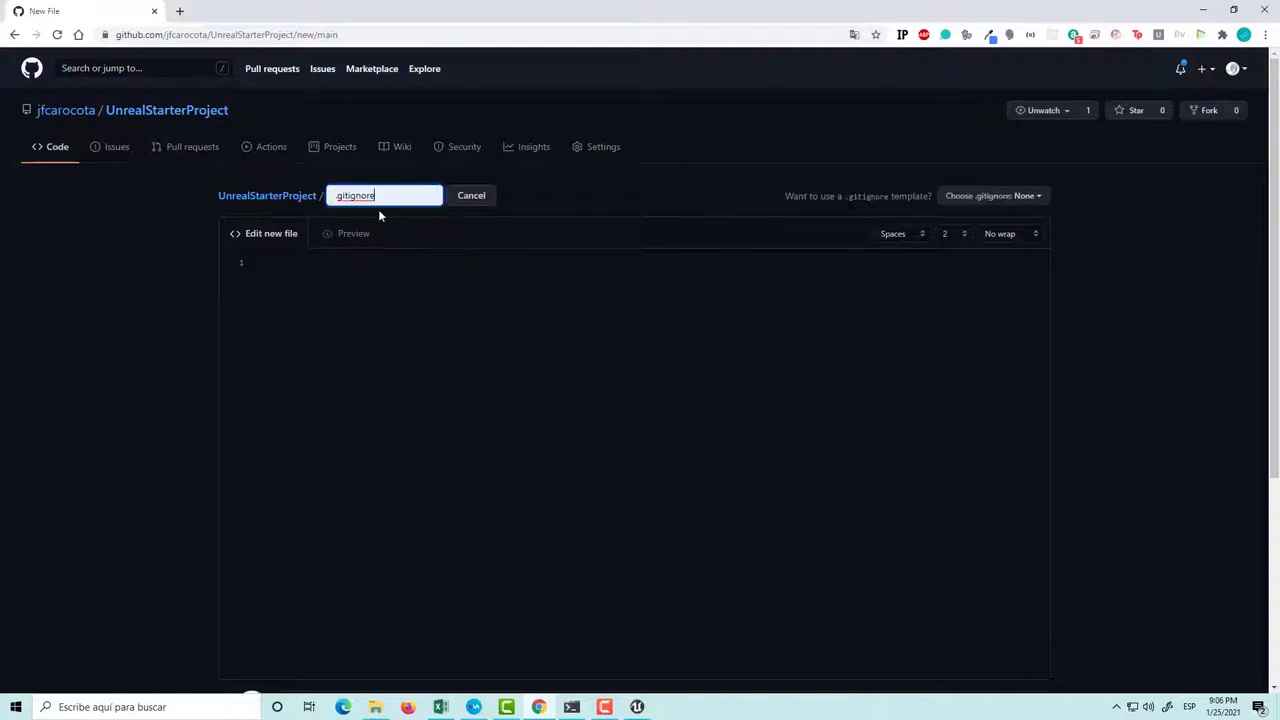
Fill .gitignore from the UnrealEngine template and commit the new file
left_click(1022, 198)
type("uni")
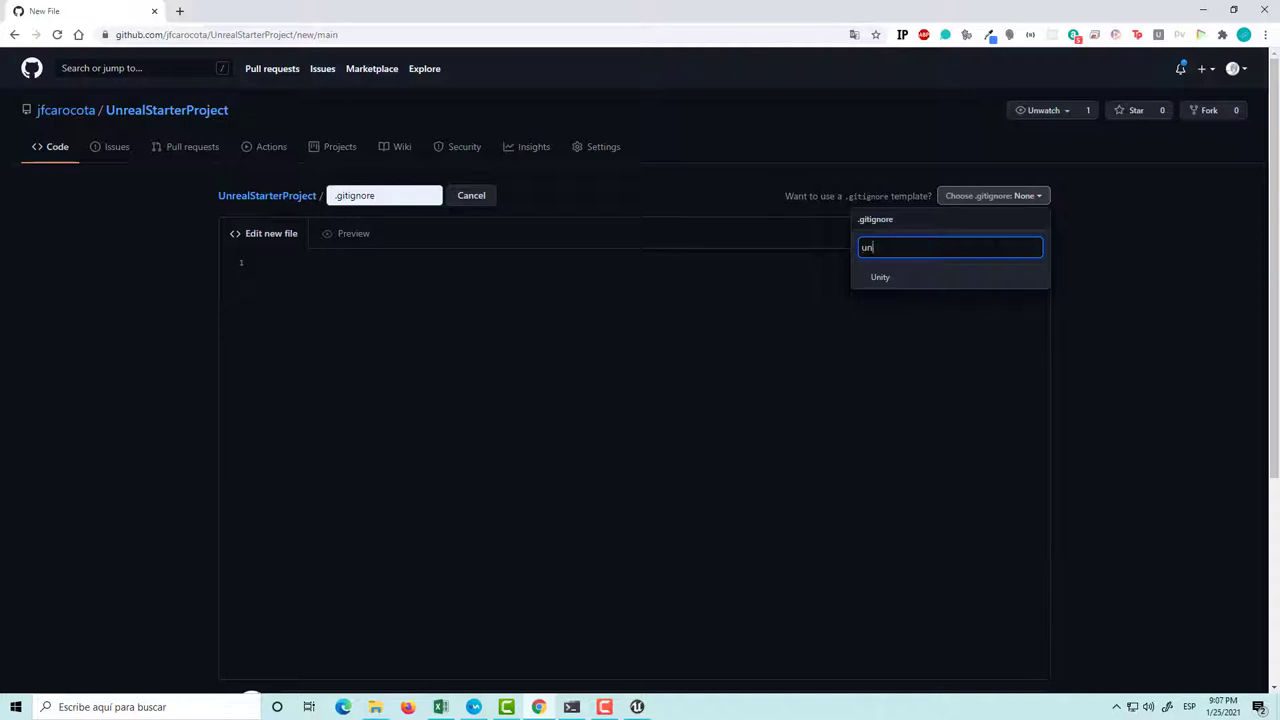
type("re")
scroll(1123, 89, "down", 1)
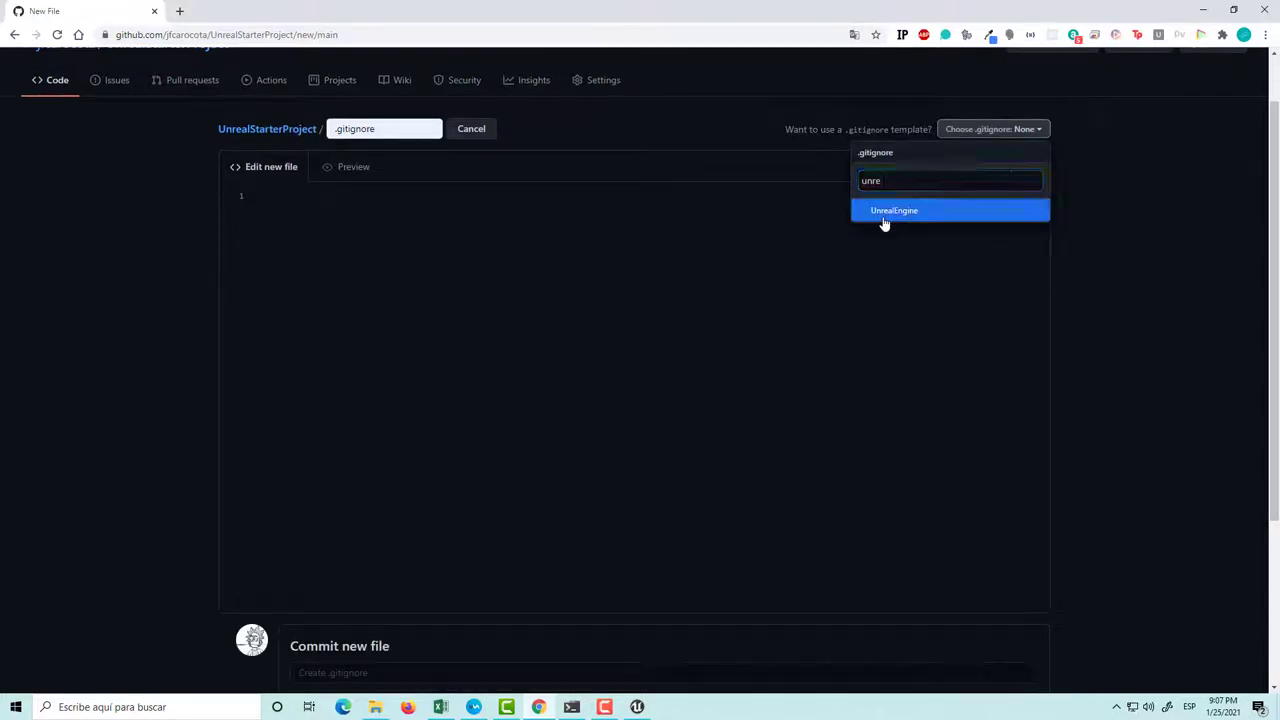
left_click(884, 212)
scroll(116, 393, "down", 3)
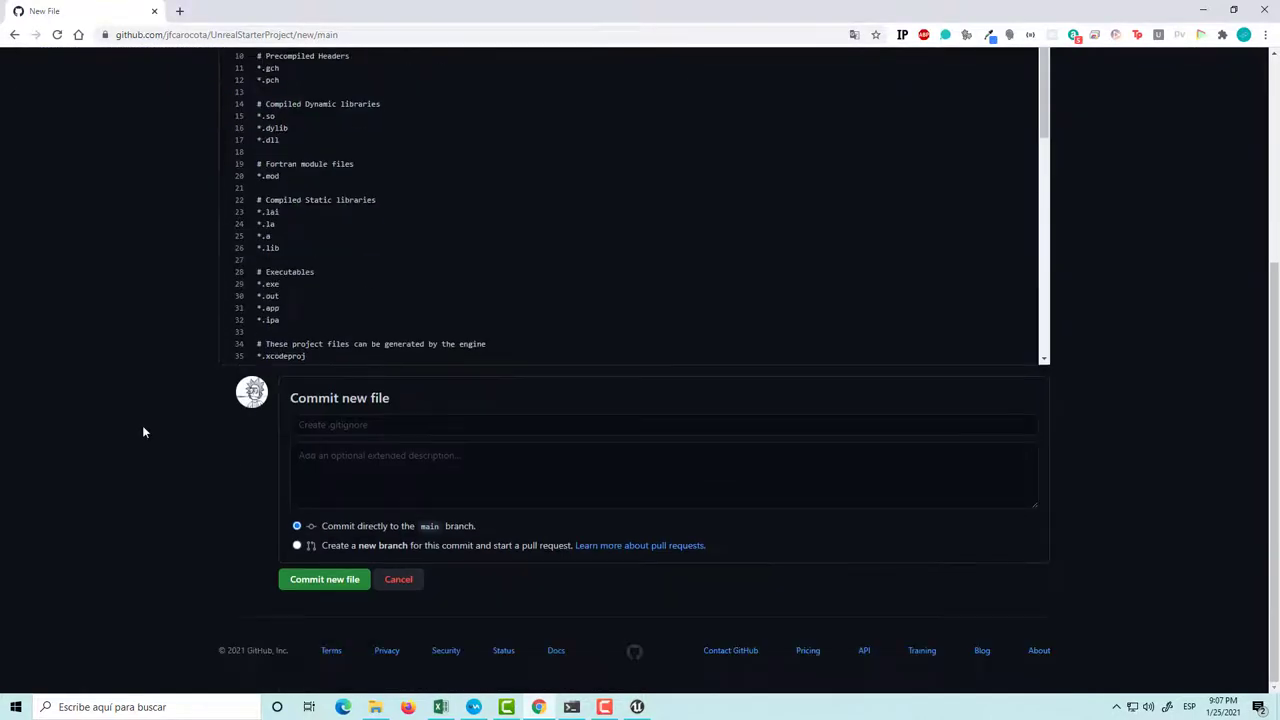
left_click(347, 585)
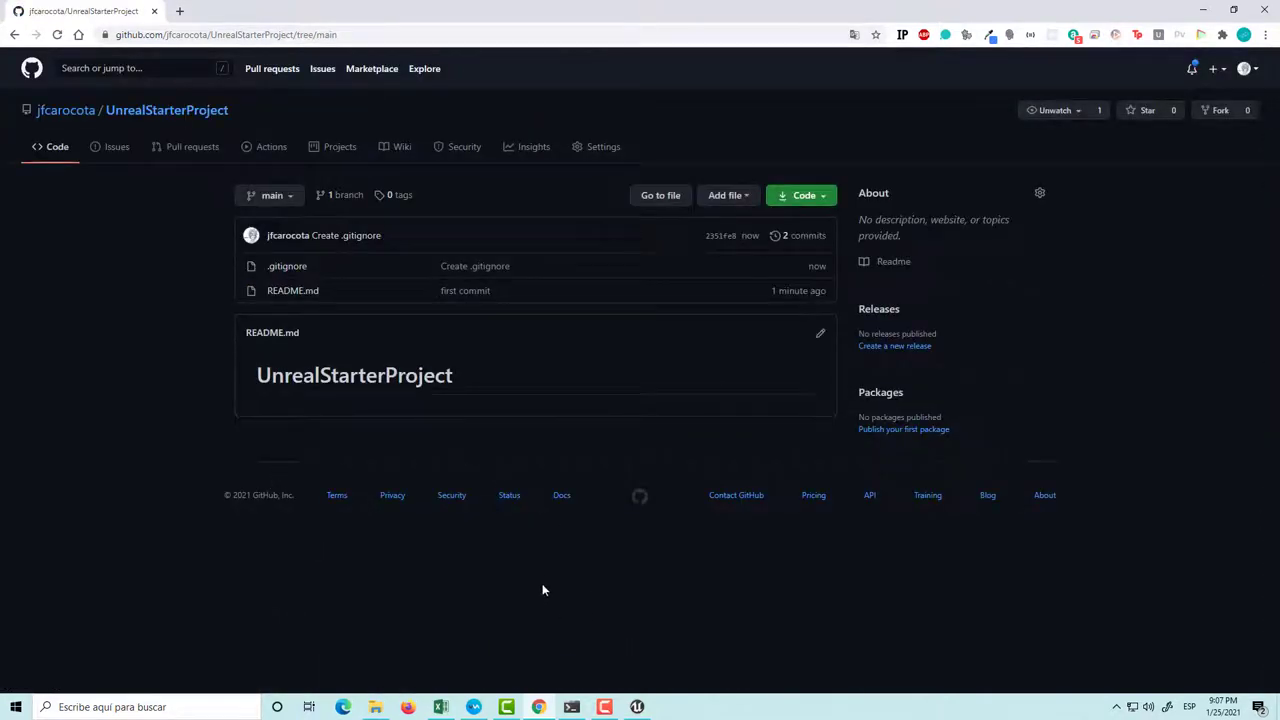
Create a new repository file named .gitattributes with an empty editor ready for its contents
left_click(726, 196)
left_click(656, 222)
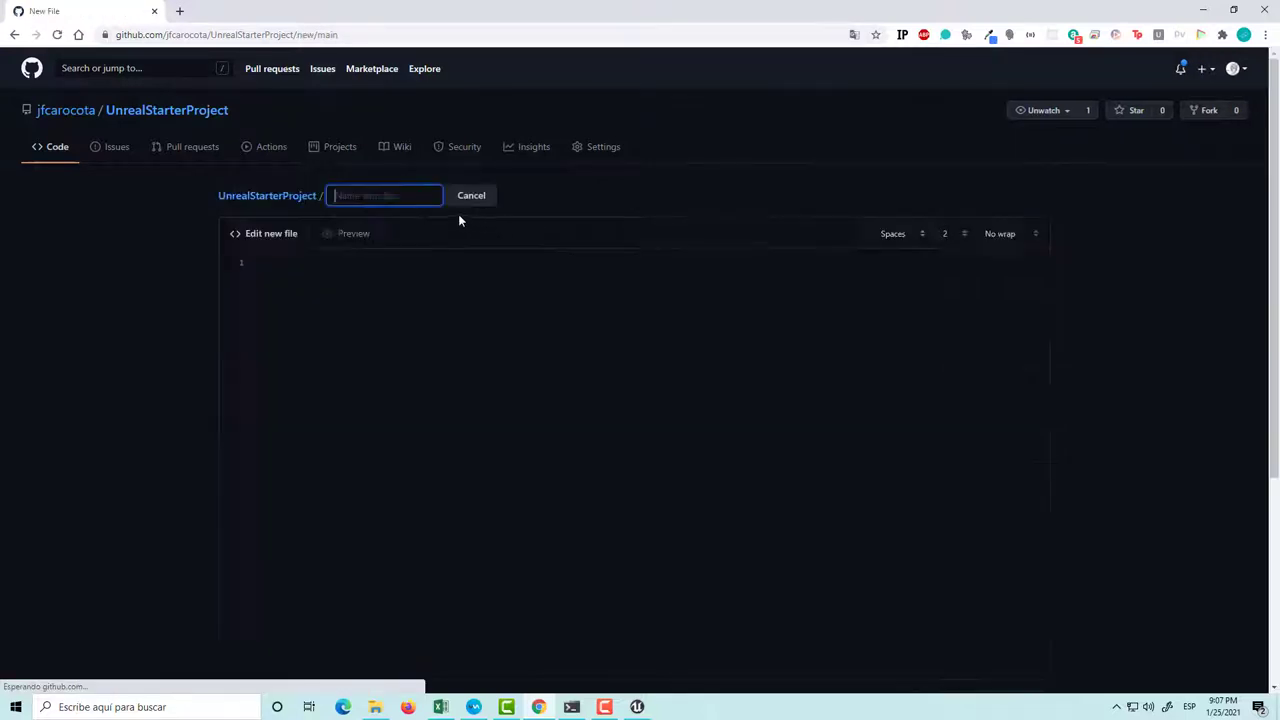
type(".gita")
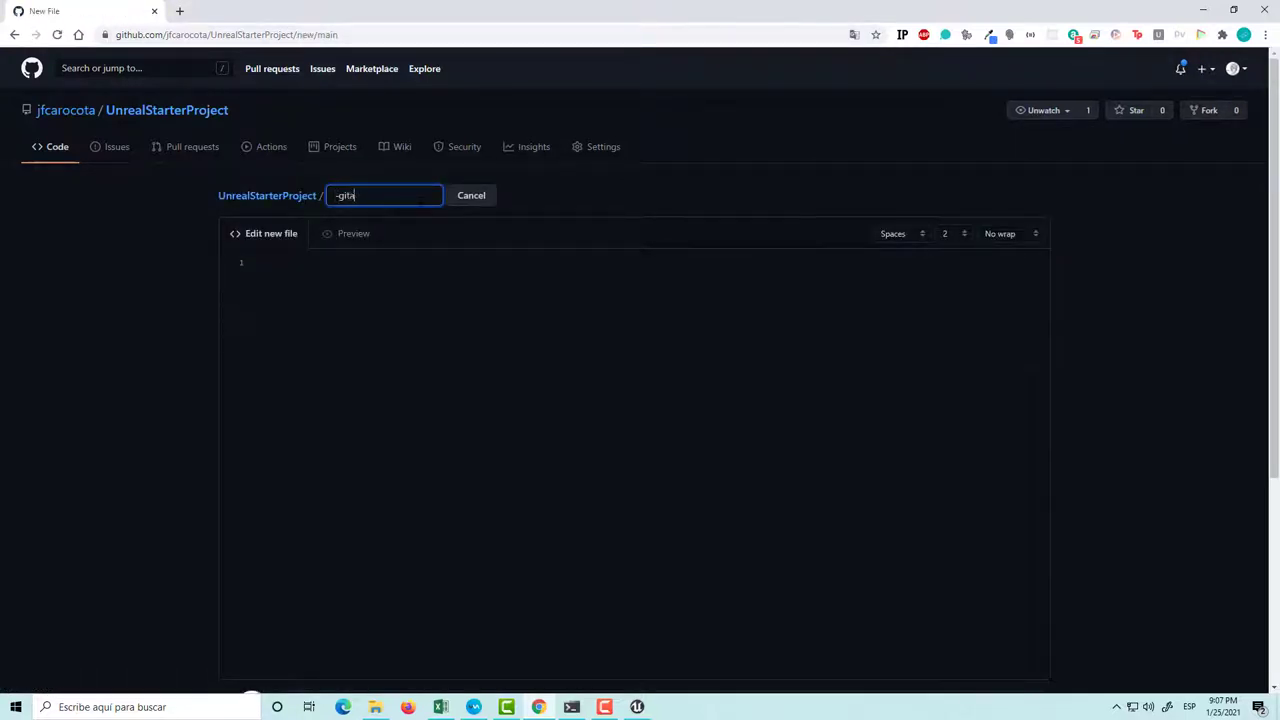
key("BackSpace")
key("BackSpace")
key("BackSpace")
key("BackSpace")
type(".gita")
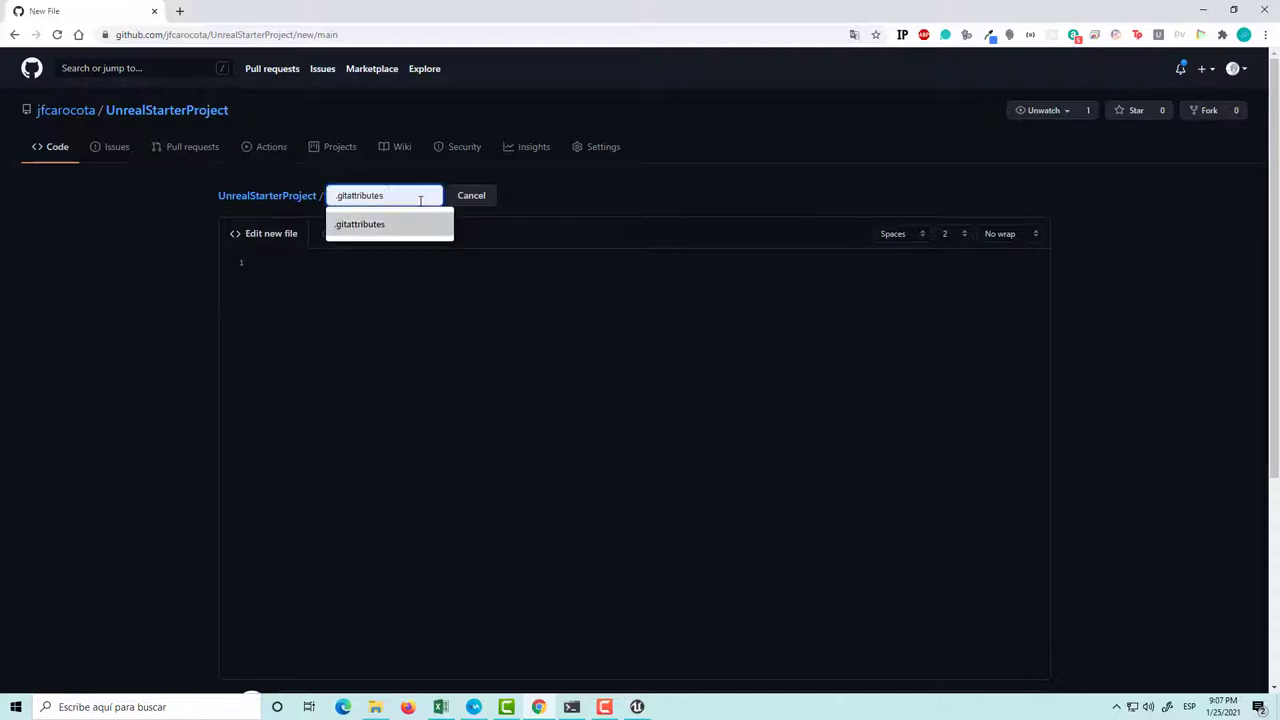
left_click(395, 224)
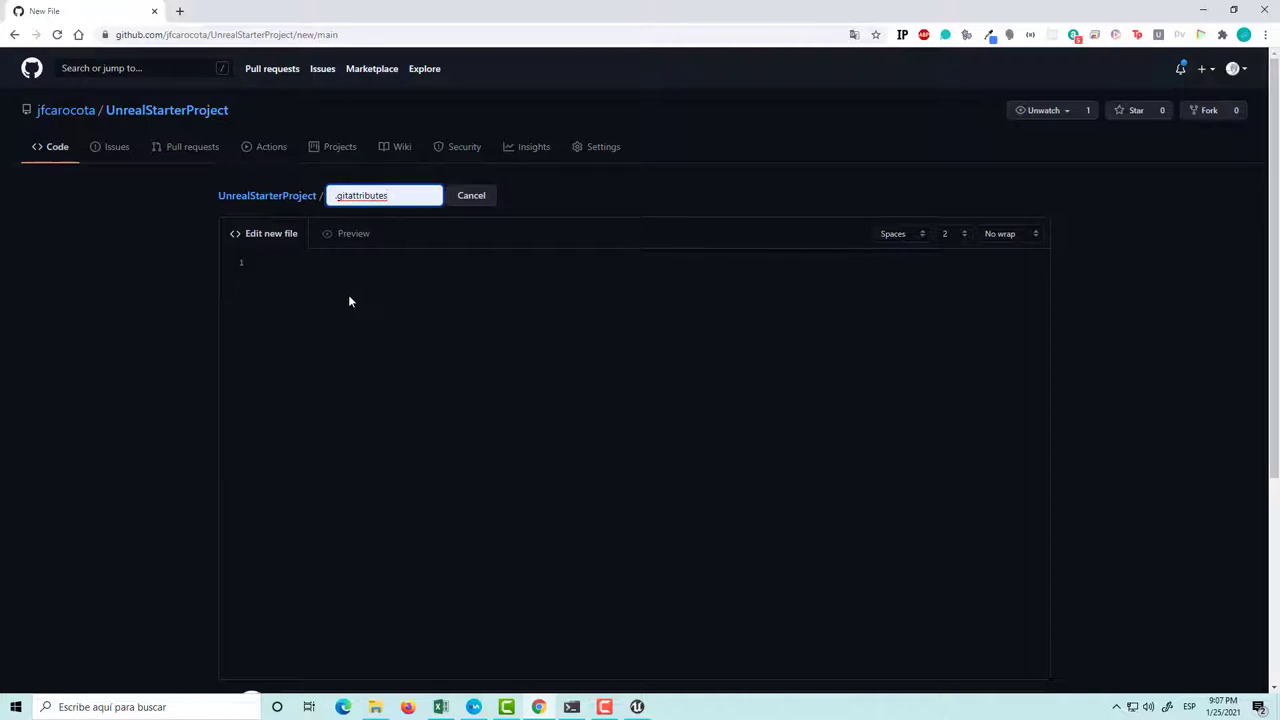
left_click(698, 328)
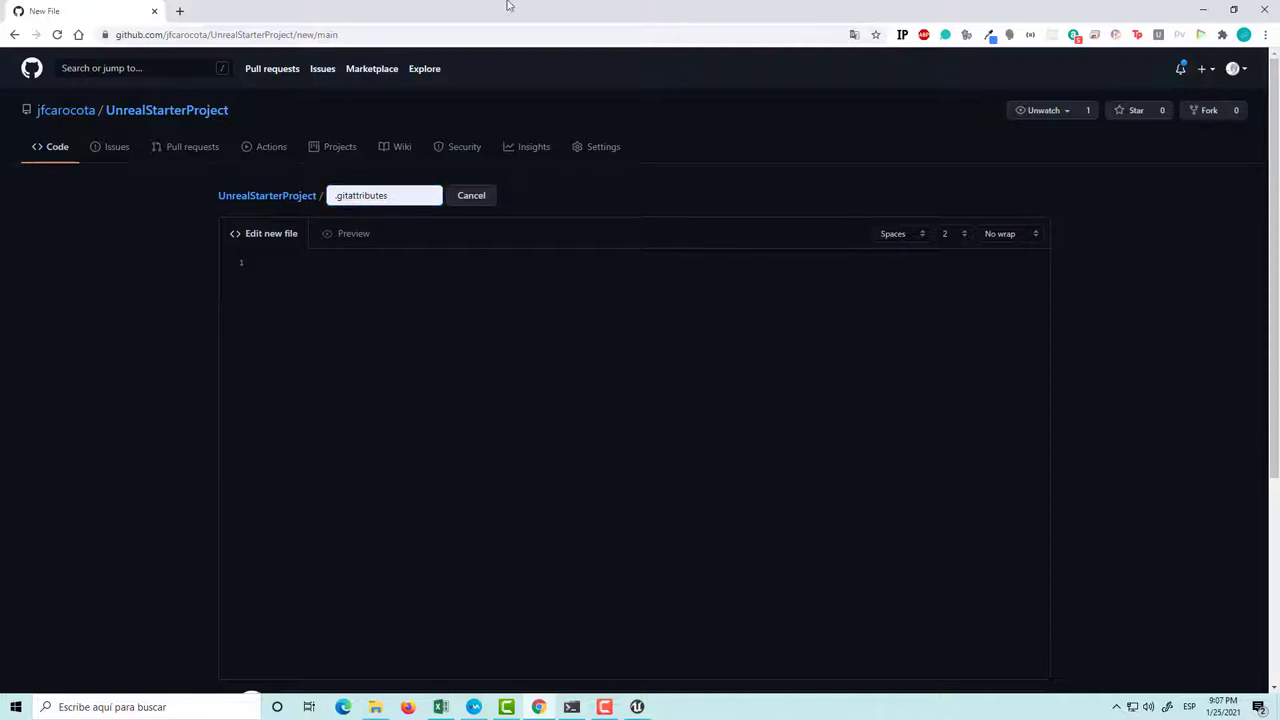
left_click(180, 11)
Search Google for 'unreal gitattributes'
type("go")
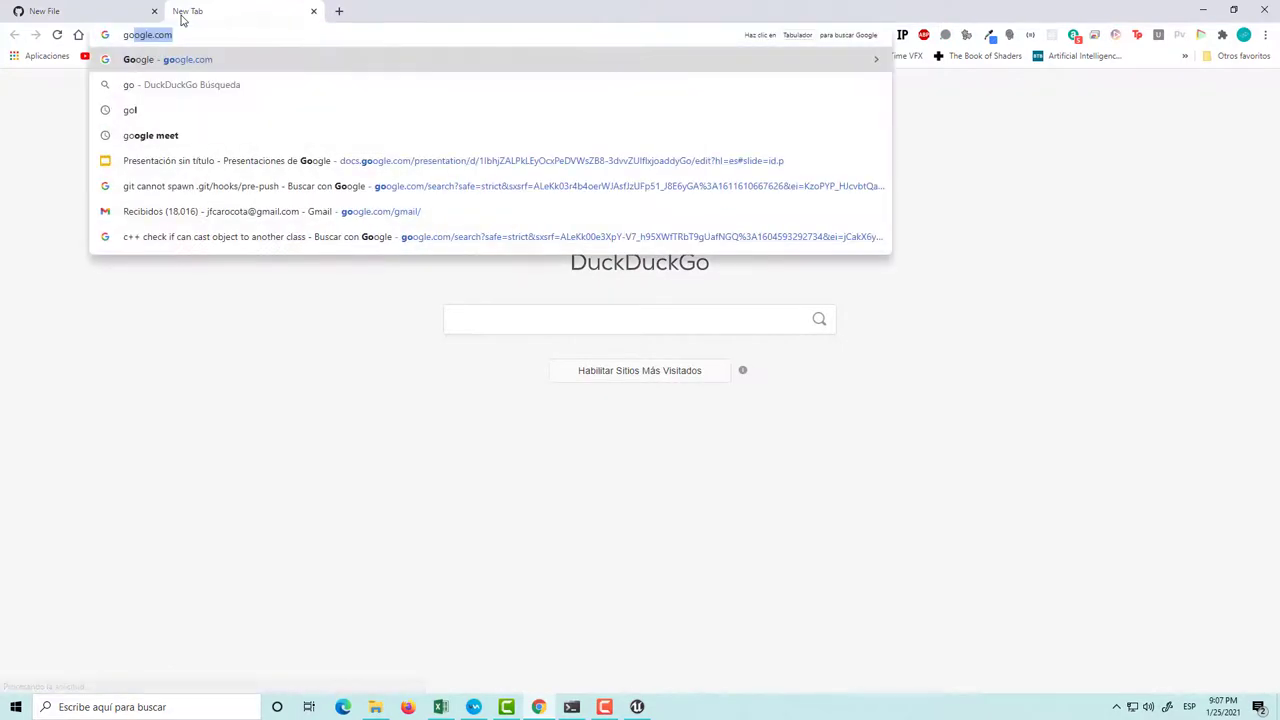
key("Return")
type("unreal git")
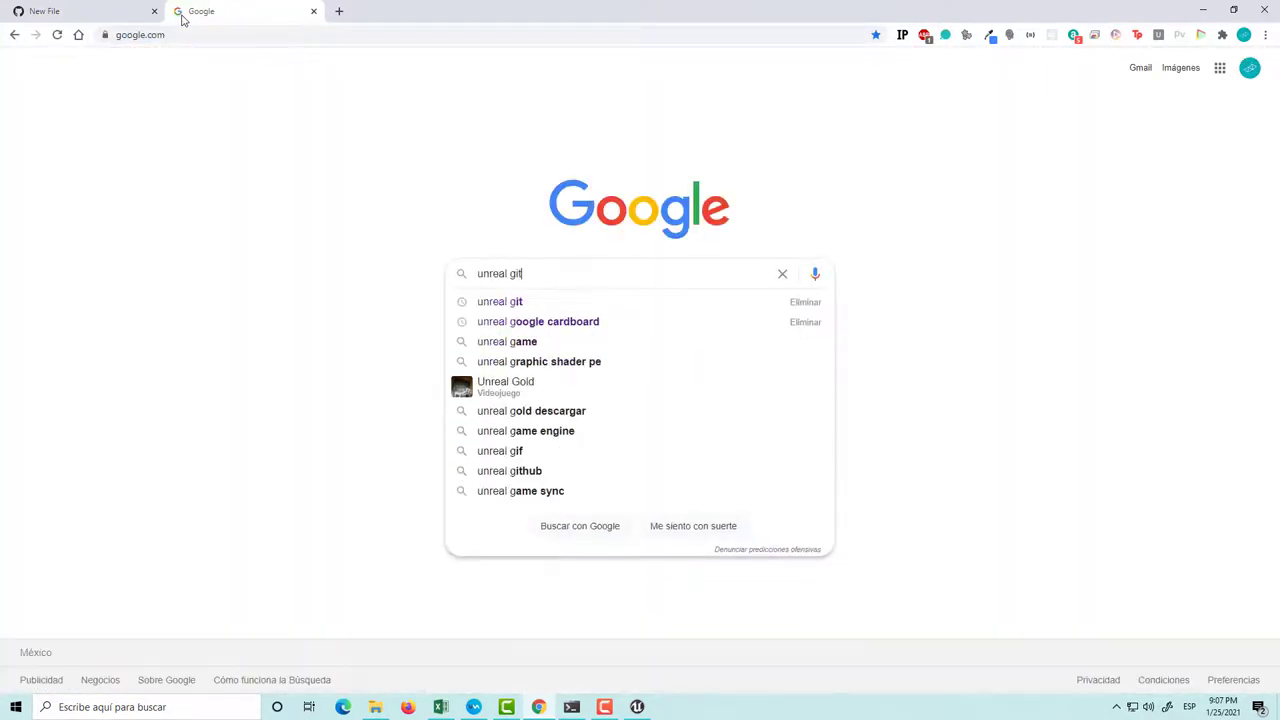
type("atri")
key("BackSpace")
key("BackSpace")
type("t")
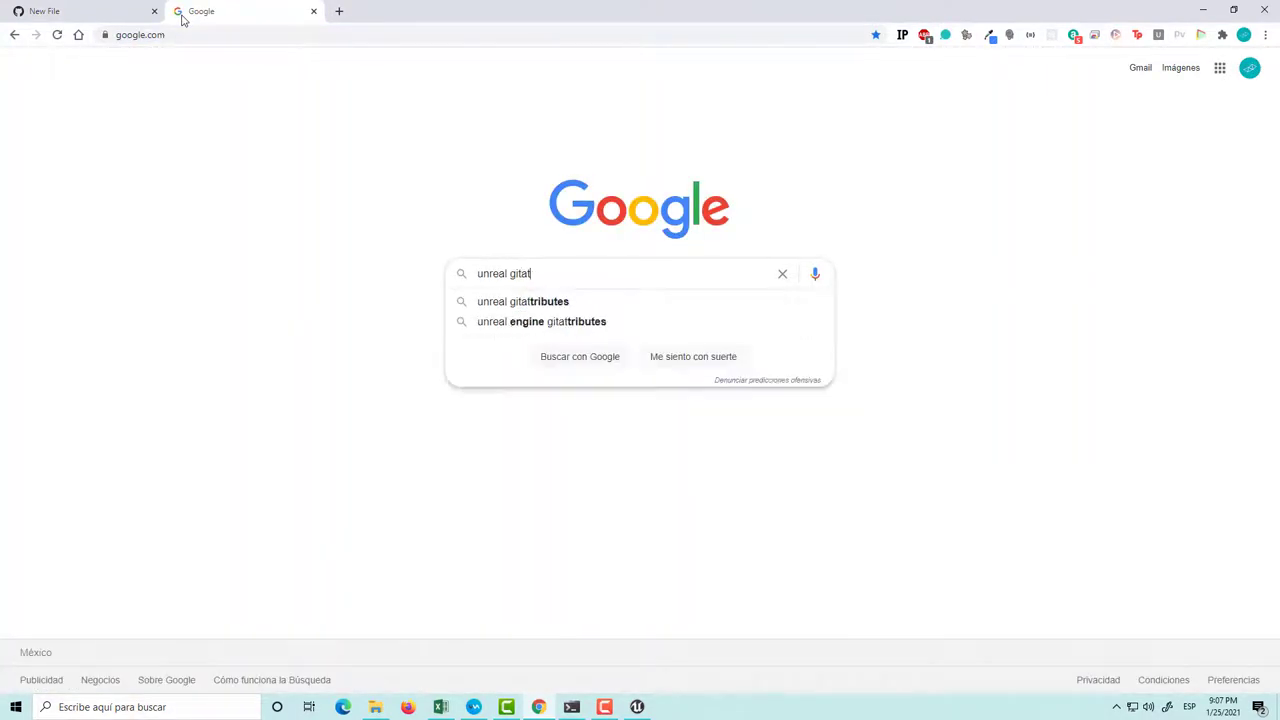
key("Down")
key("Return")
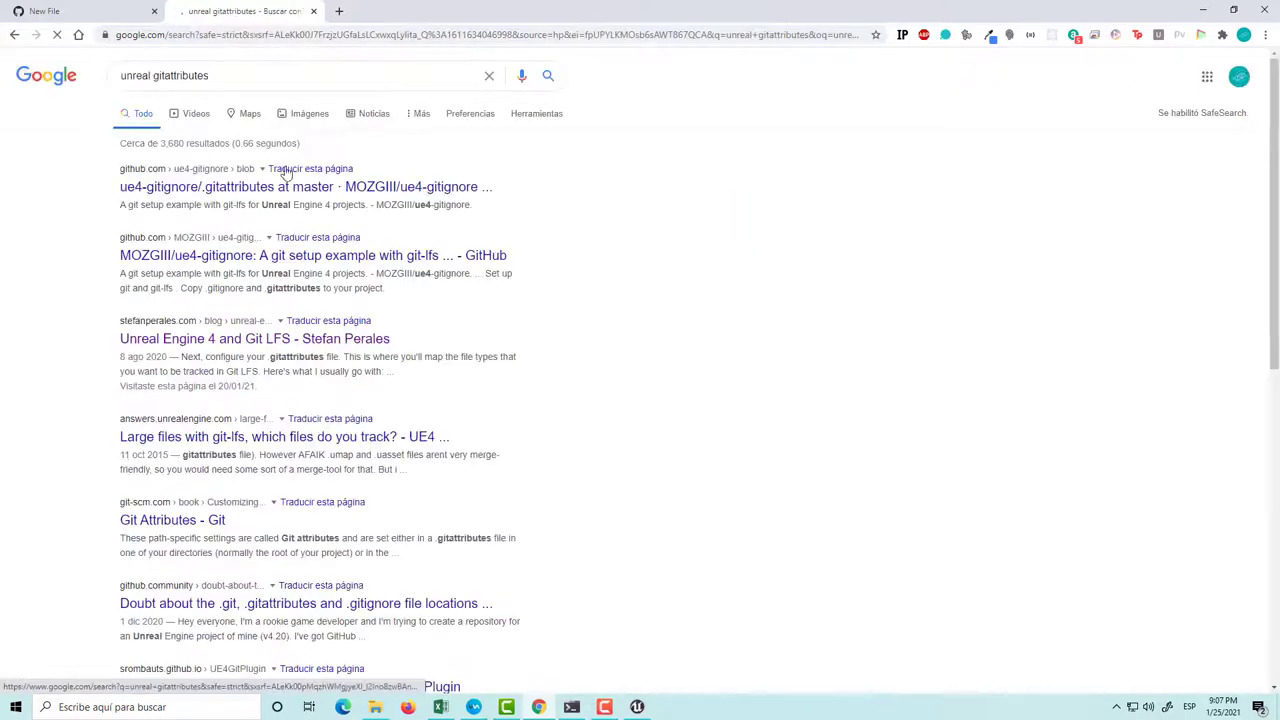
Open the Unreal Engine 4 + GitHub First Steps result in a new tab and skim it
scroll(305, 338, "down", 2)
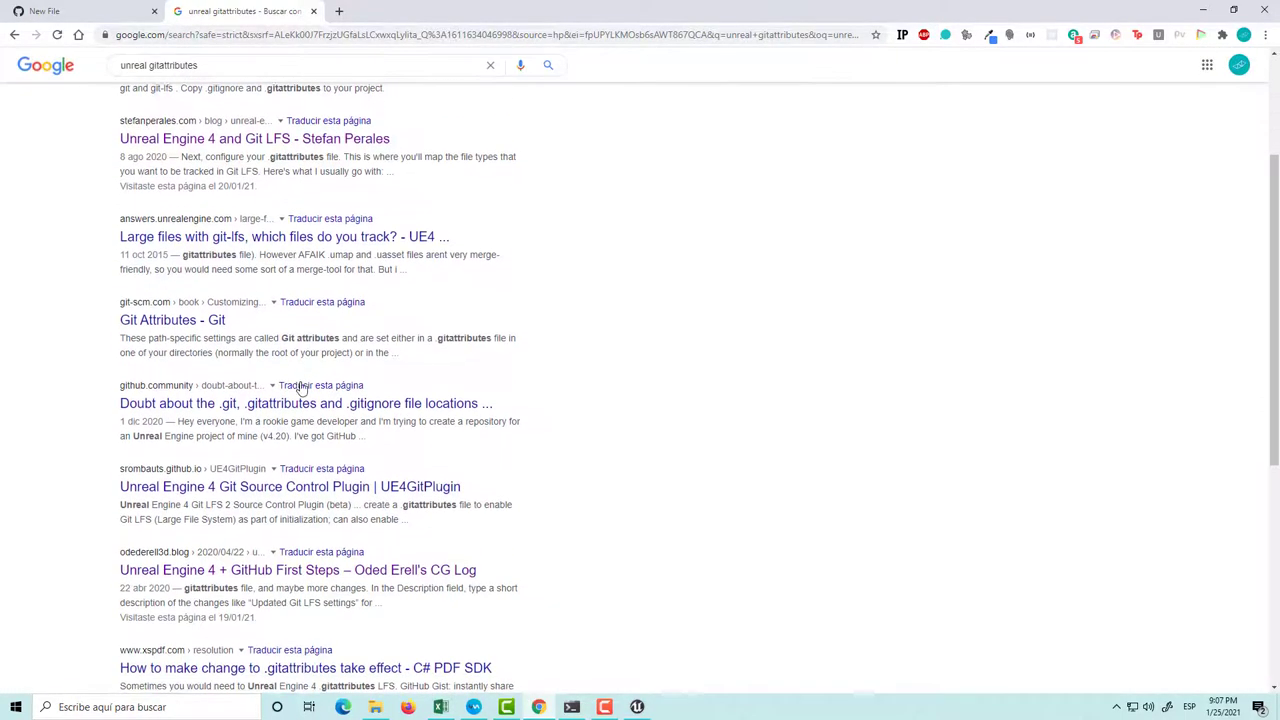
scroll(305, 338, "down", 2)
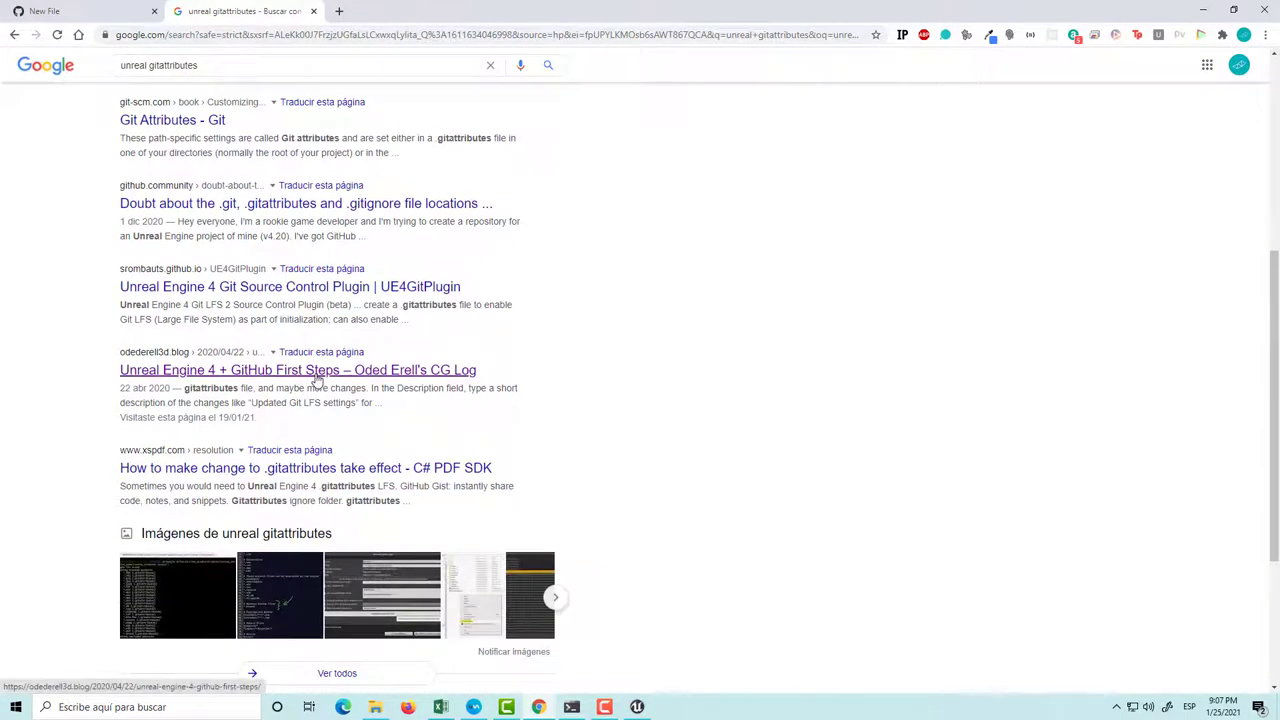
middle_click(316, 378)
left_click(330, 11)
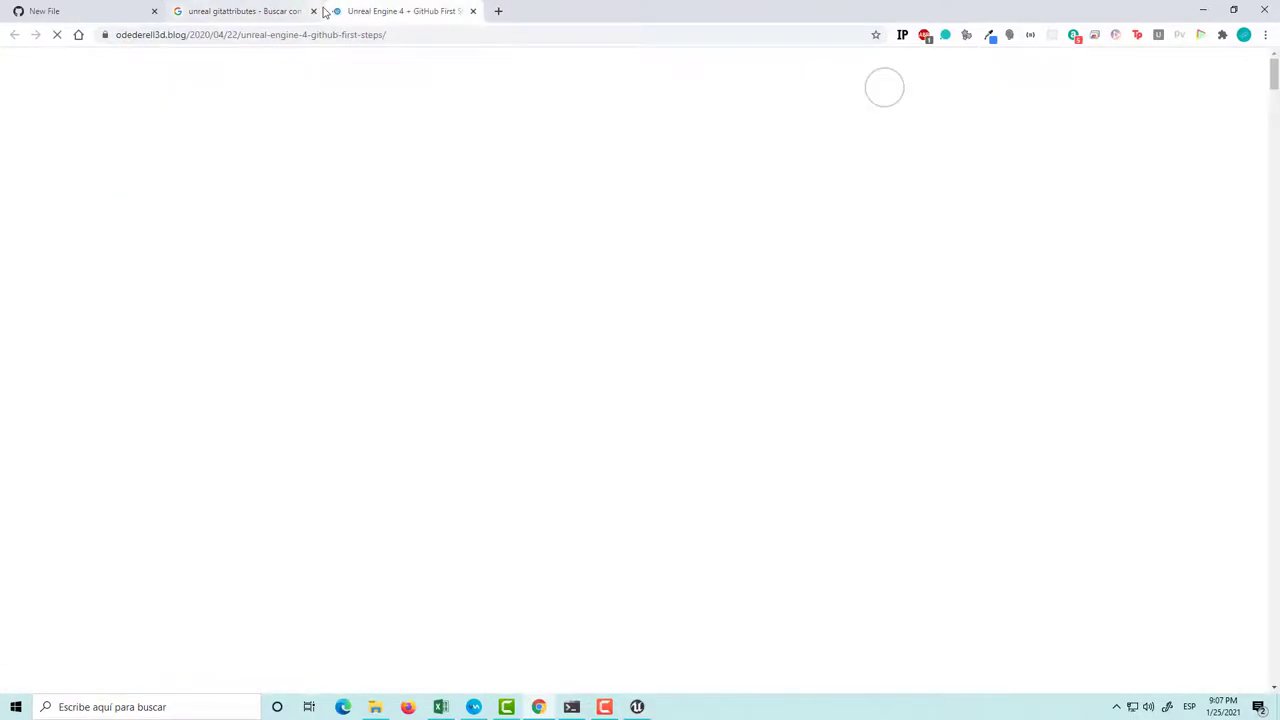
scroll(257, 337, "down", 3)
scroll(253, 349, "down", 1)
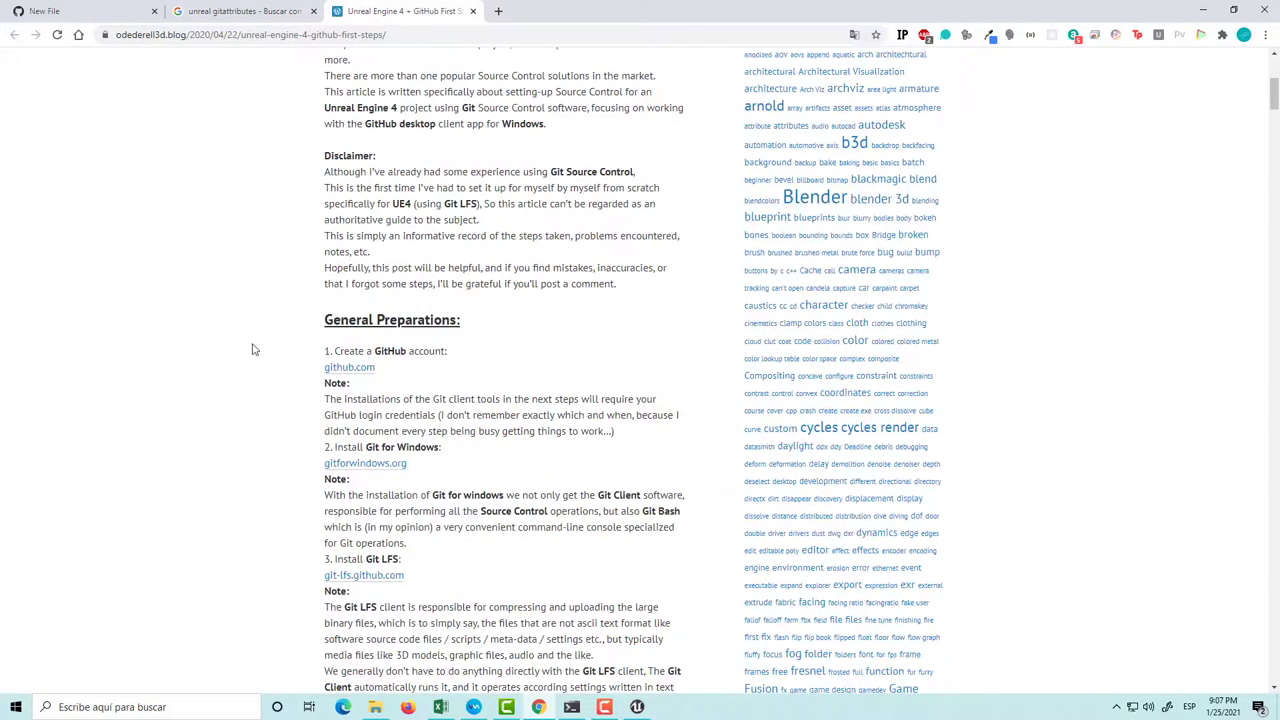
scroll(253, 349, "down", 4)
scroll(253, 350, "down", 4)
scroll(254, 353, "down", 3)
scroll(254, 356, "down", 3)
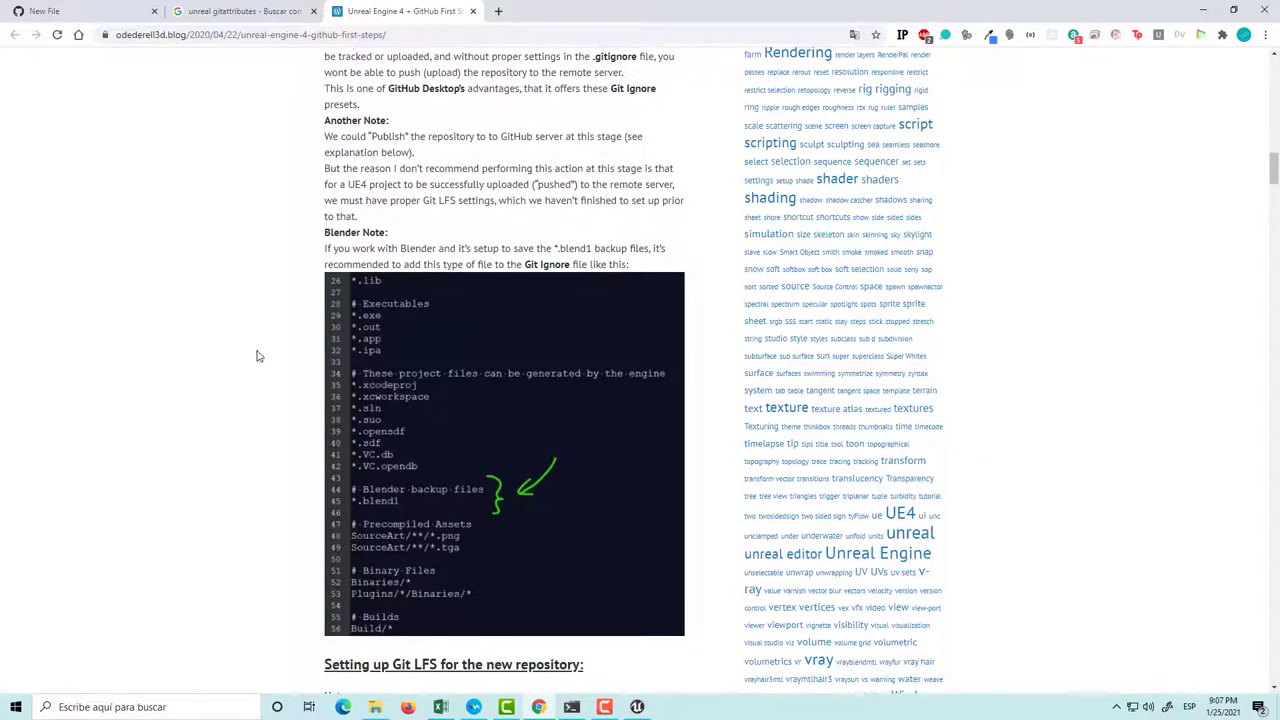
Return to the unreal gitattributes results and scroll back to the top
left_click(240, 9)
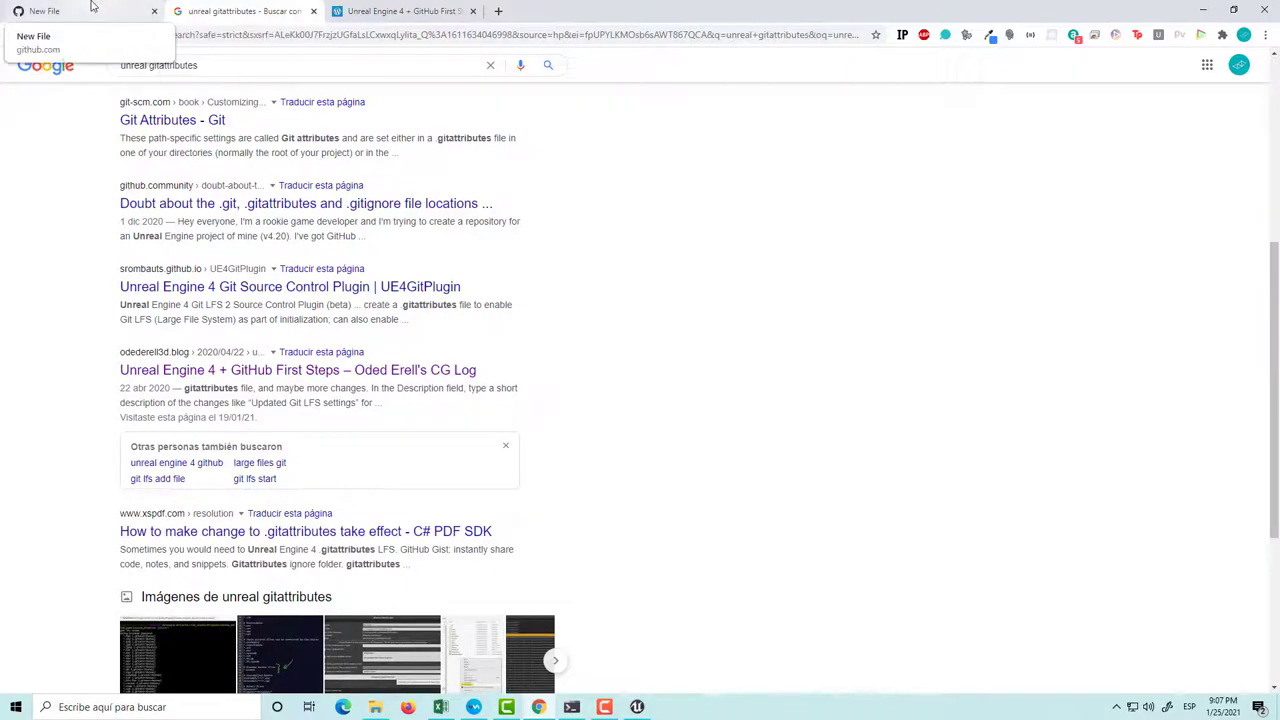
scroll(429, 394, "down", 2)
scroll(440, 430, "up", 4)
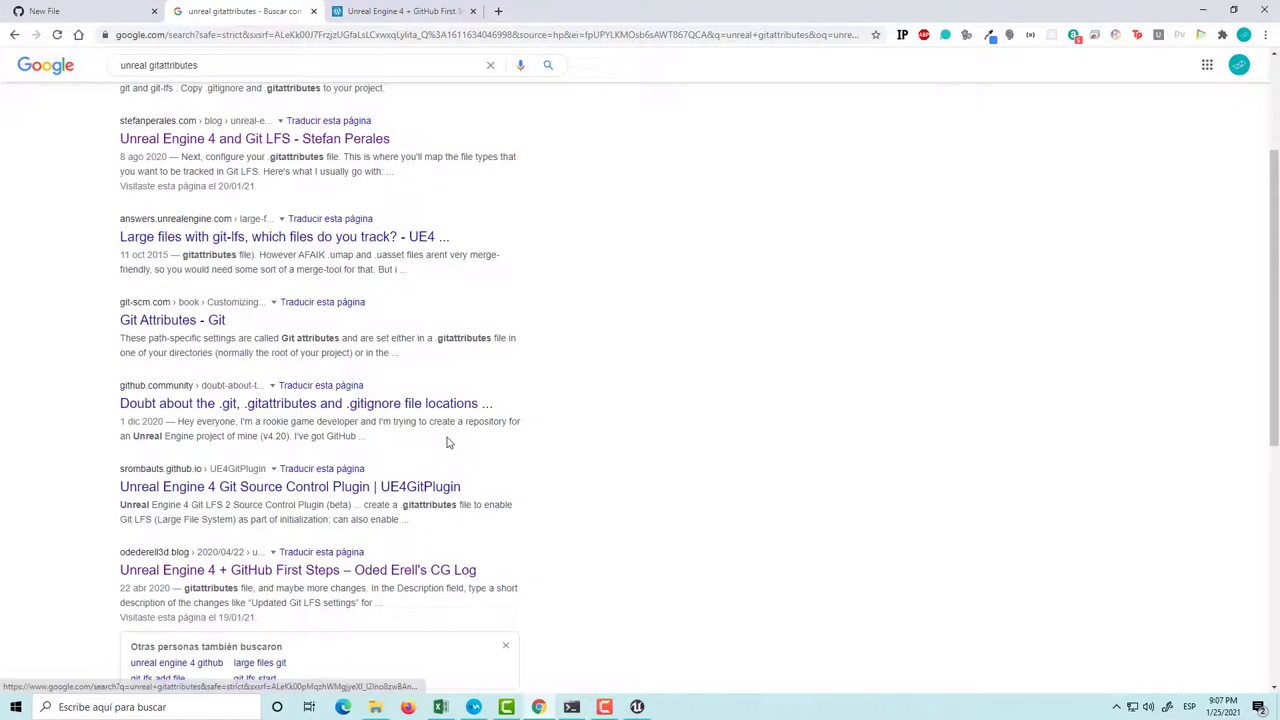
scroll(420, 480, "up", 2)
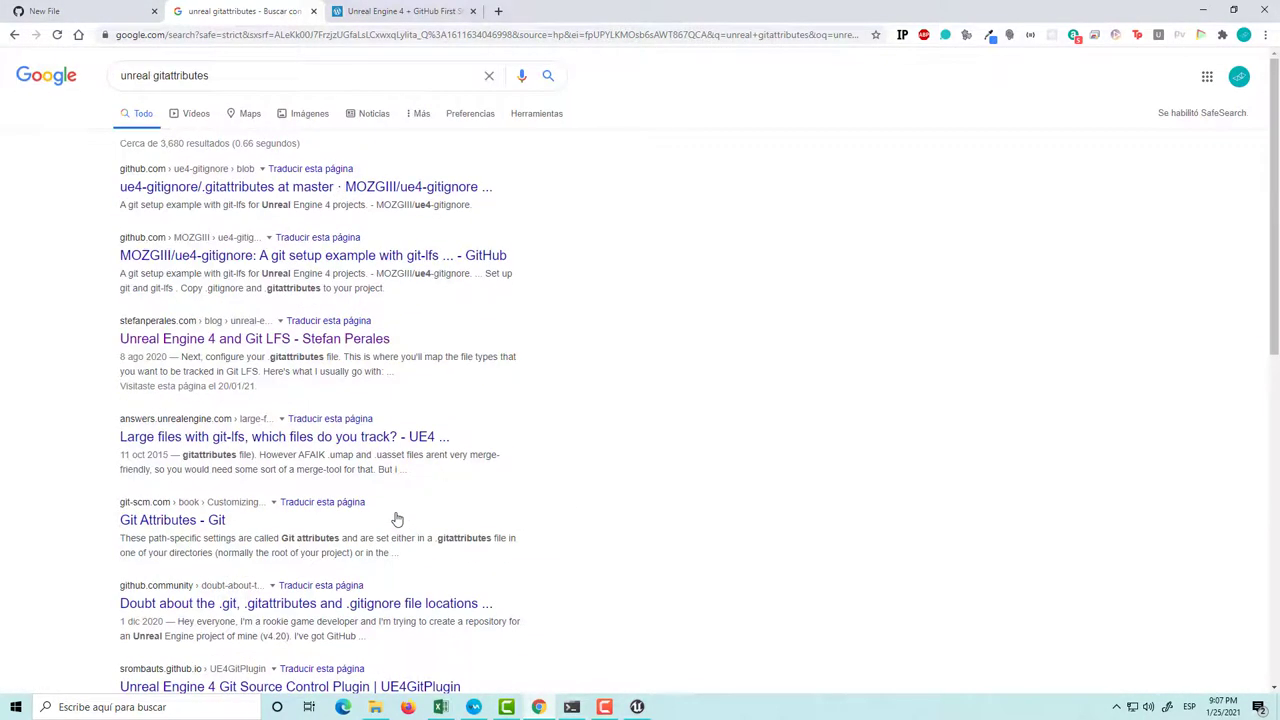
Open the Unreal Engine 4 and Git LFS article and copy its .gitattributes code block
left_click(297, 343)
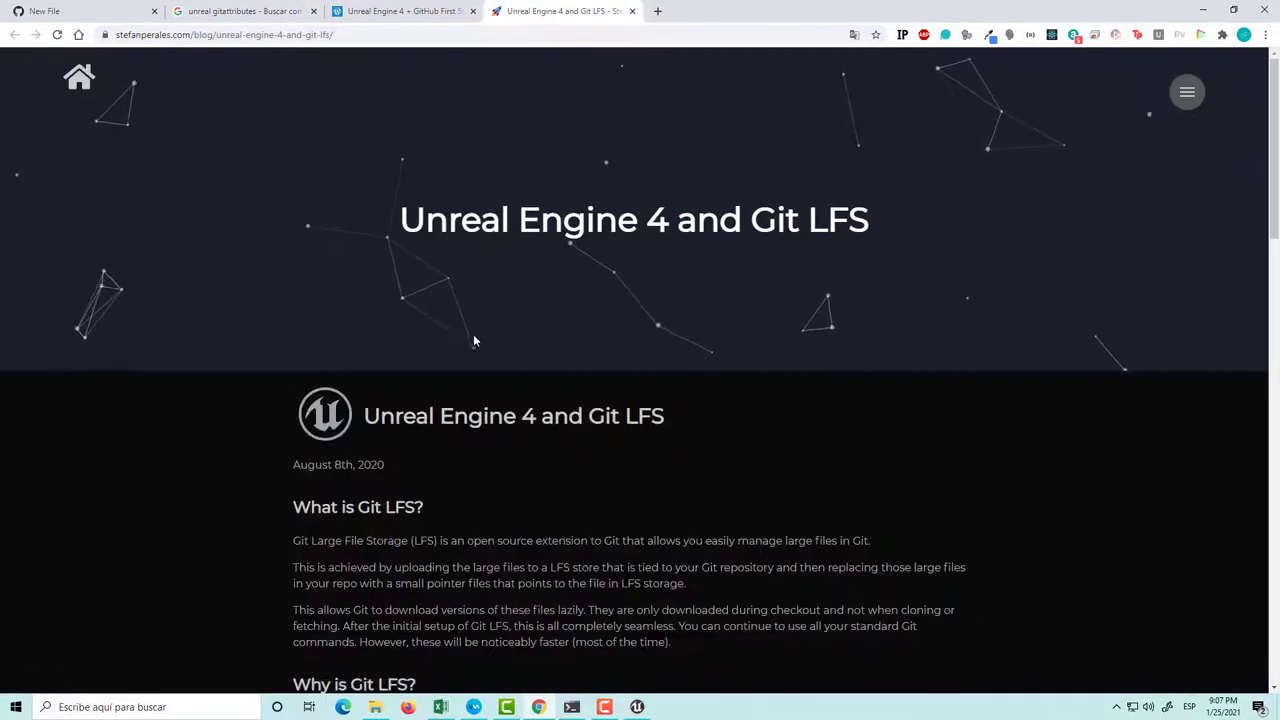
scroll(440, 310, "down", 5)
scroll(415, 293, "down", 7)
scroll(428, 272, "up", 4)
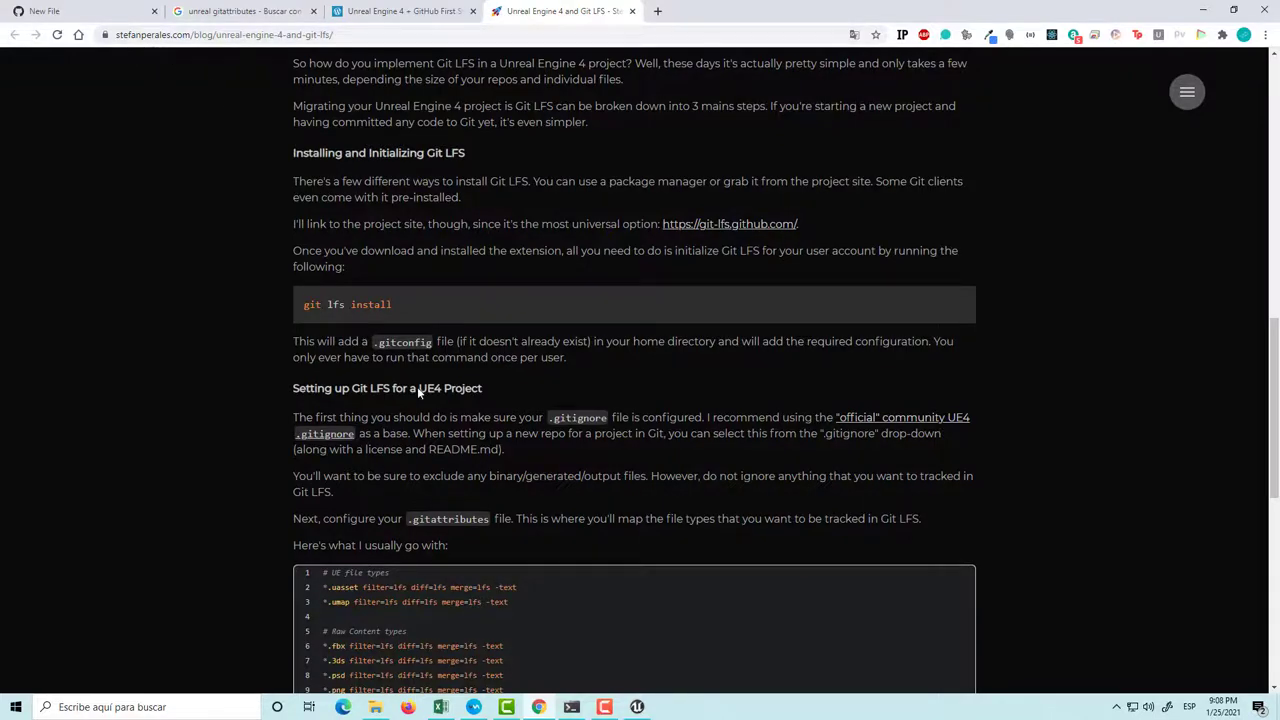
scroll(418, 390, "up", 3)
scroll(438, 436, "up", 2)
scroll(442, 430, "up", 4)
scroll(442, 430, "down", 3)
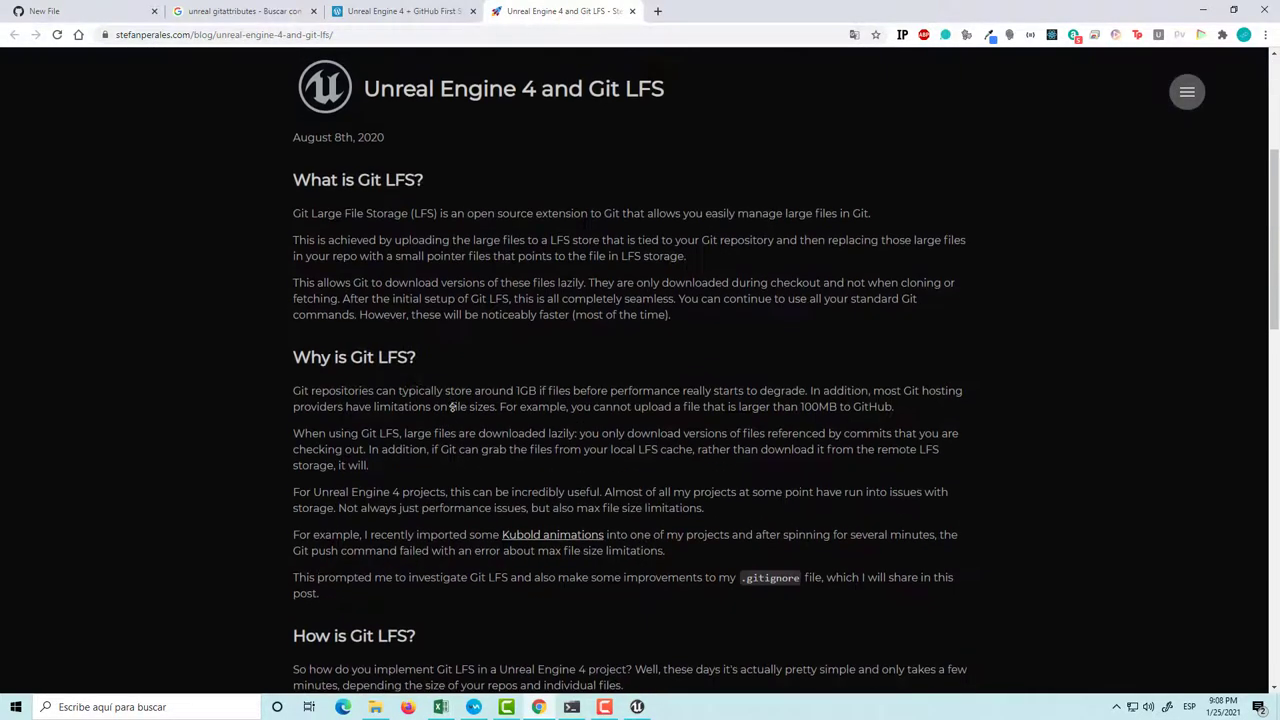
scroll(373, 429, "down", 2)
scroll(373, 429, "down", 5)
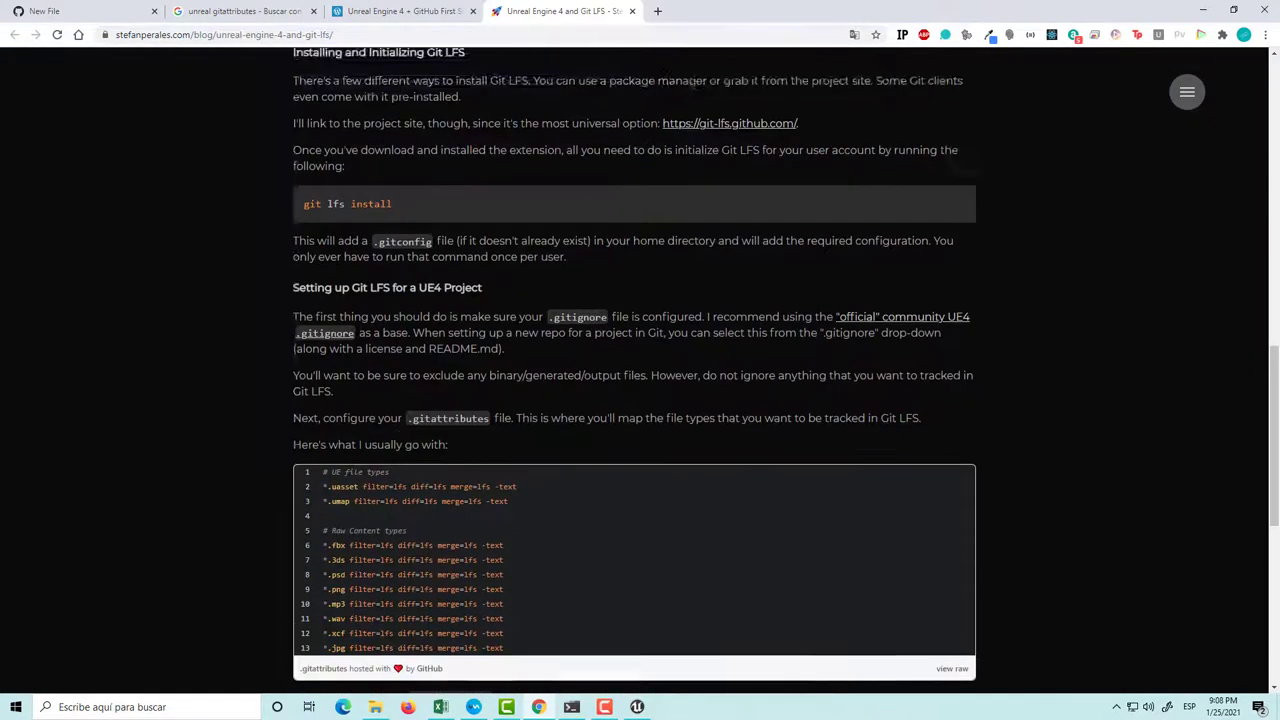
scroll(457, 449, "down", 1)
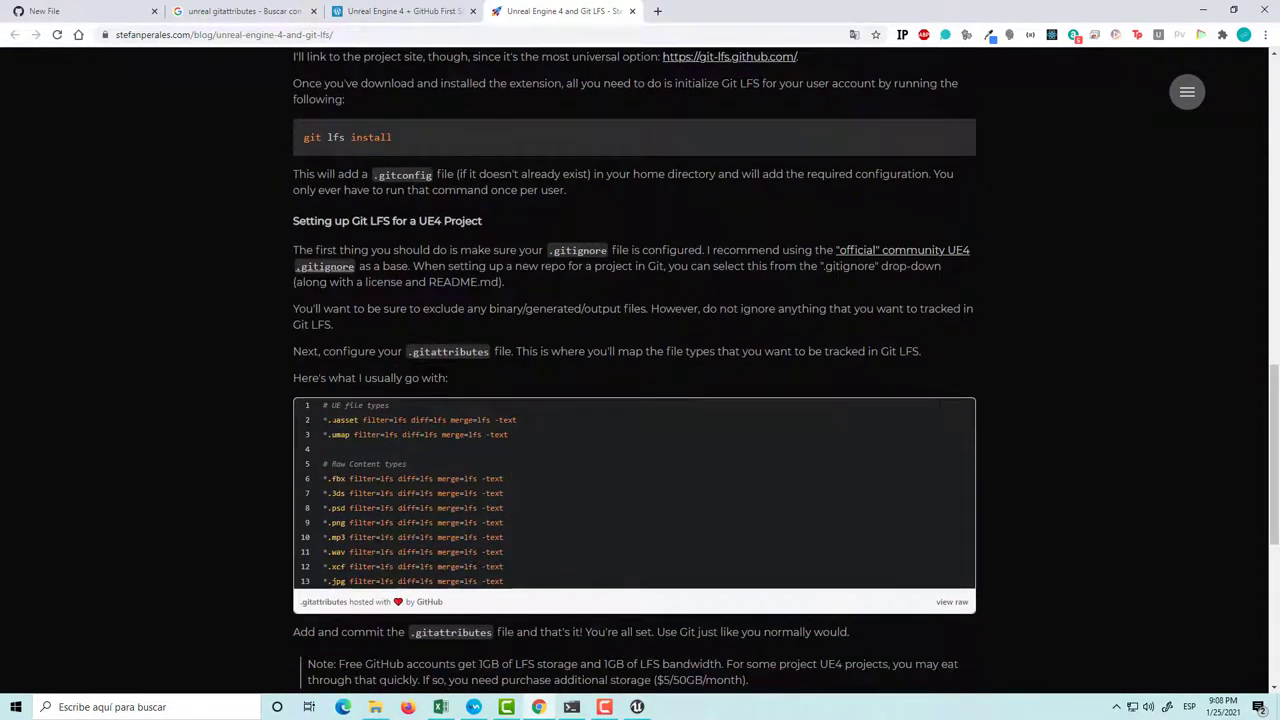
left_click_drag(321, 403, 588, 619)
key("ctrl+c")
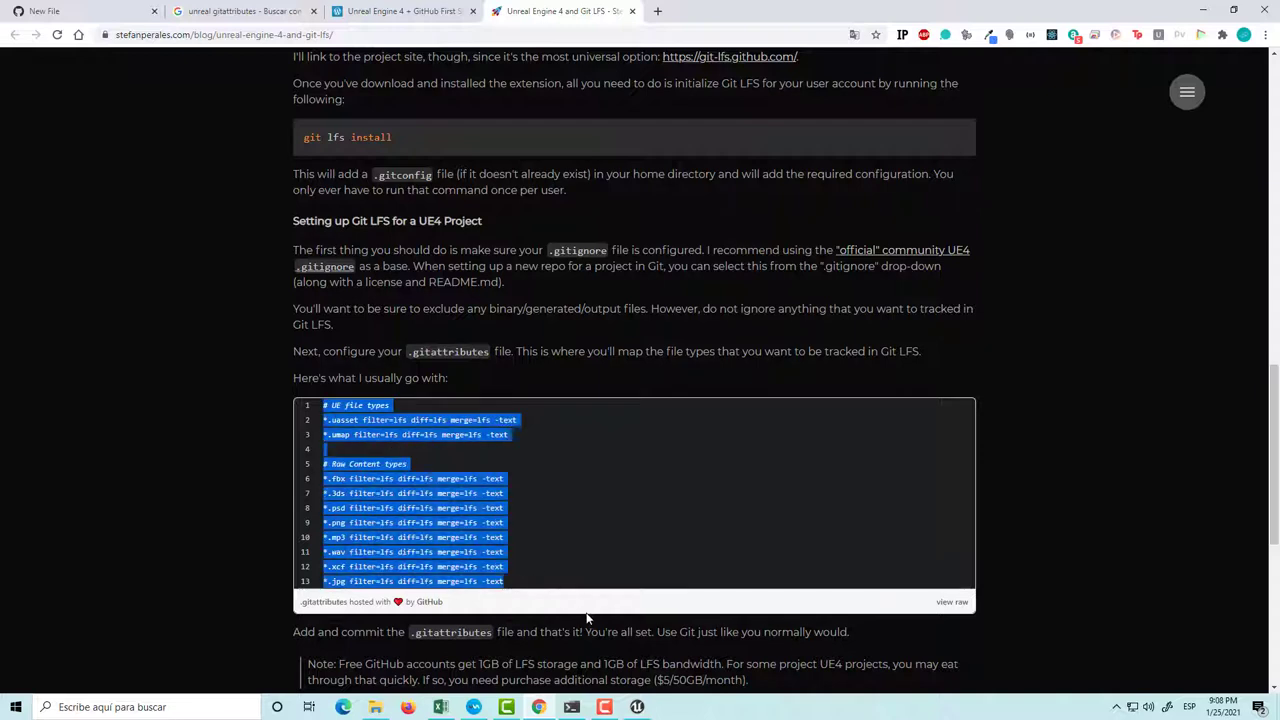
left_click(200, 496)
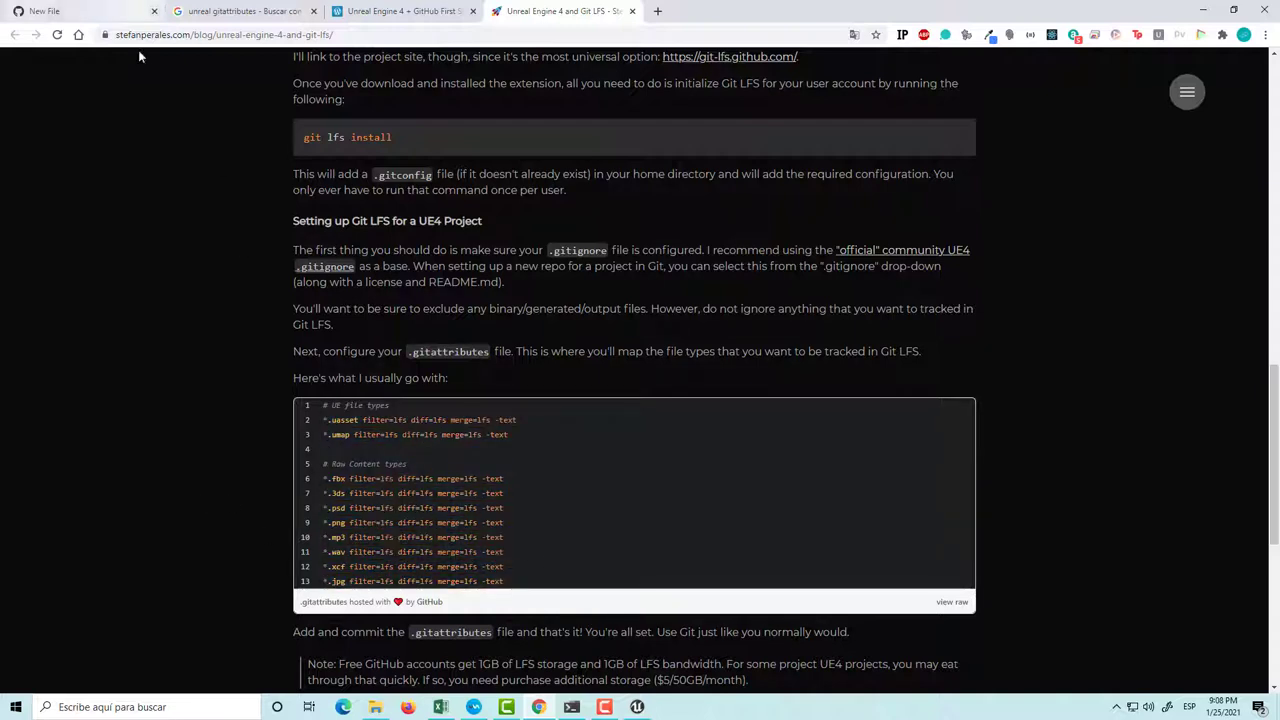
Paste the 13 LFS rules into the .gitattributes file on GitHub and commit it
left_click(115, 9)
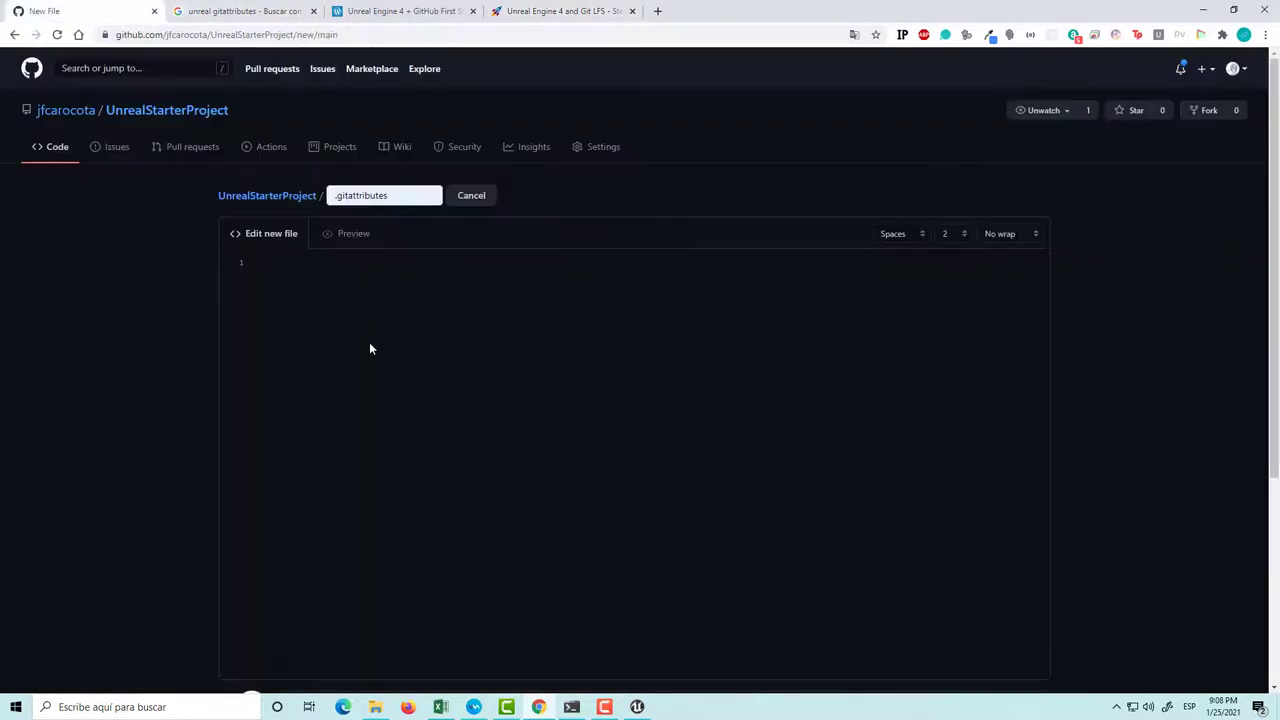
key("ctrl+v")
scroll(245, 464, "down", 4)
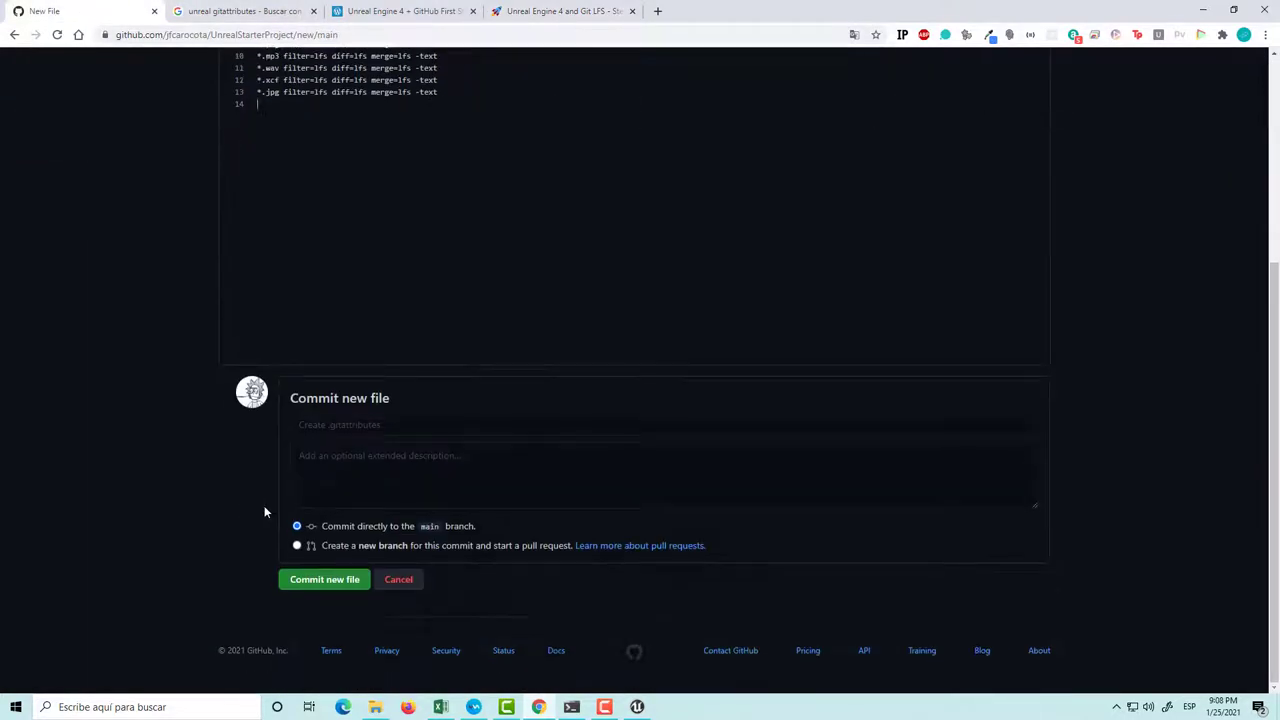
left_click(332, 590)
Open the git-lfs.github.com link from the Unreal Engine 4 and Git LFS article in a new tab
left_click(405, 11)
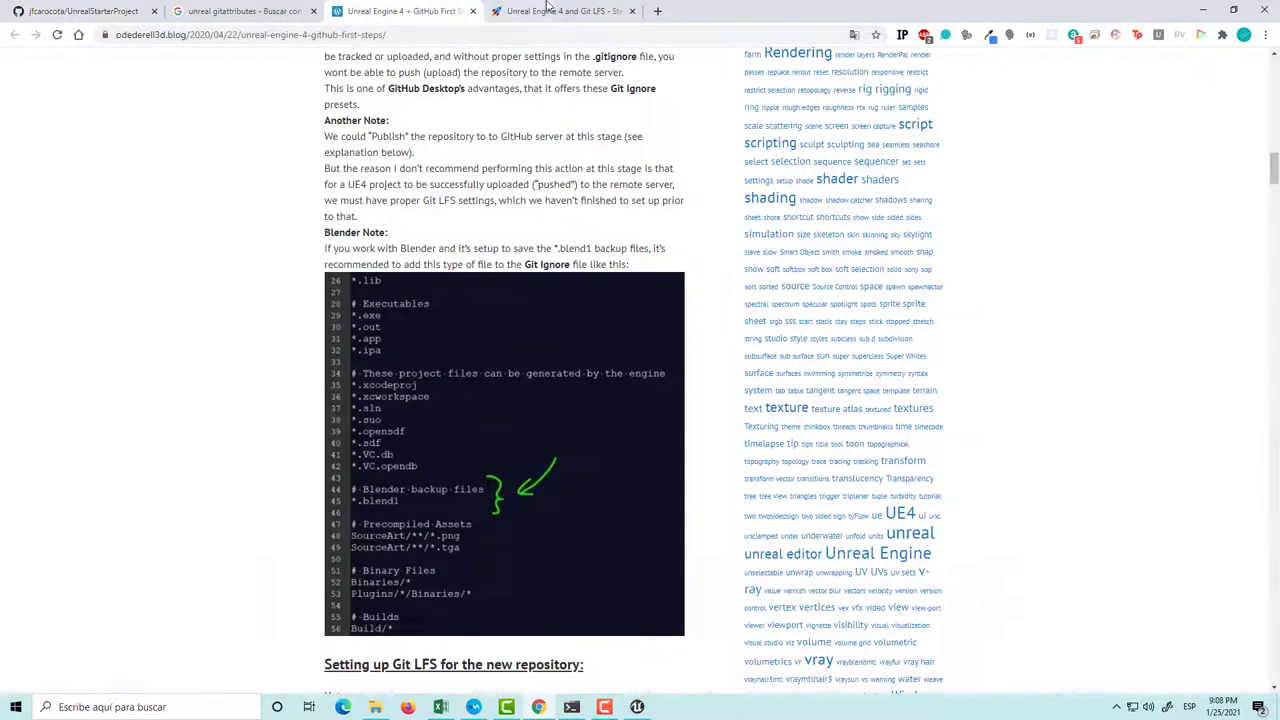
left_click(548, 10)
scroll(440, 425, "up", 2)
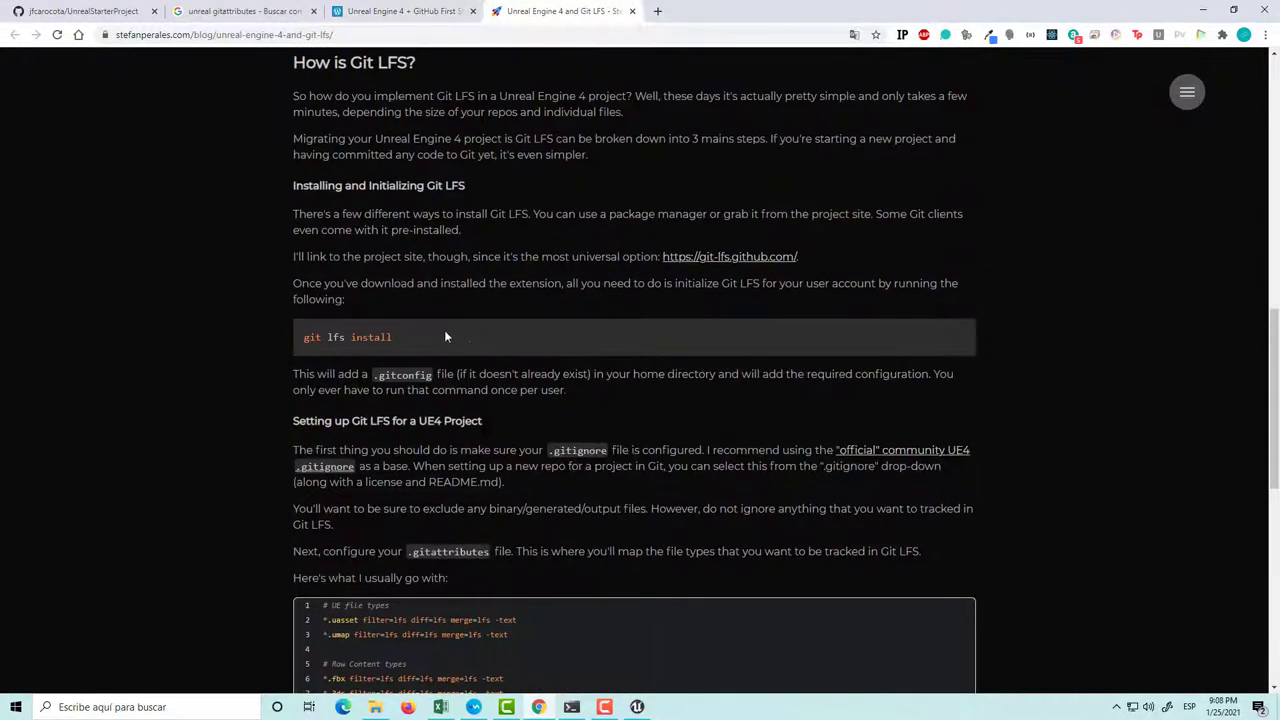
scroll(446, 337, "up", 2)
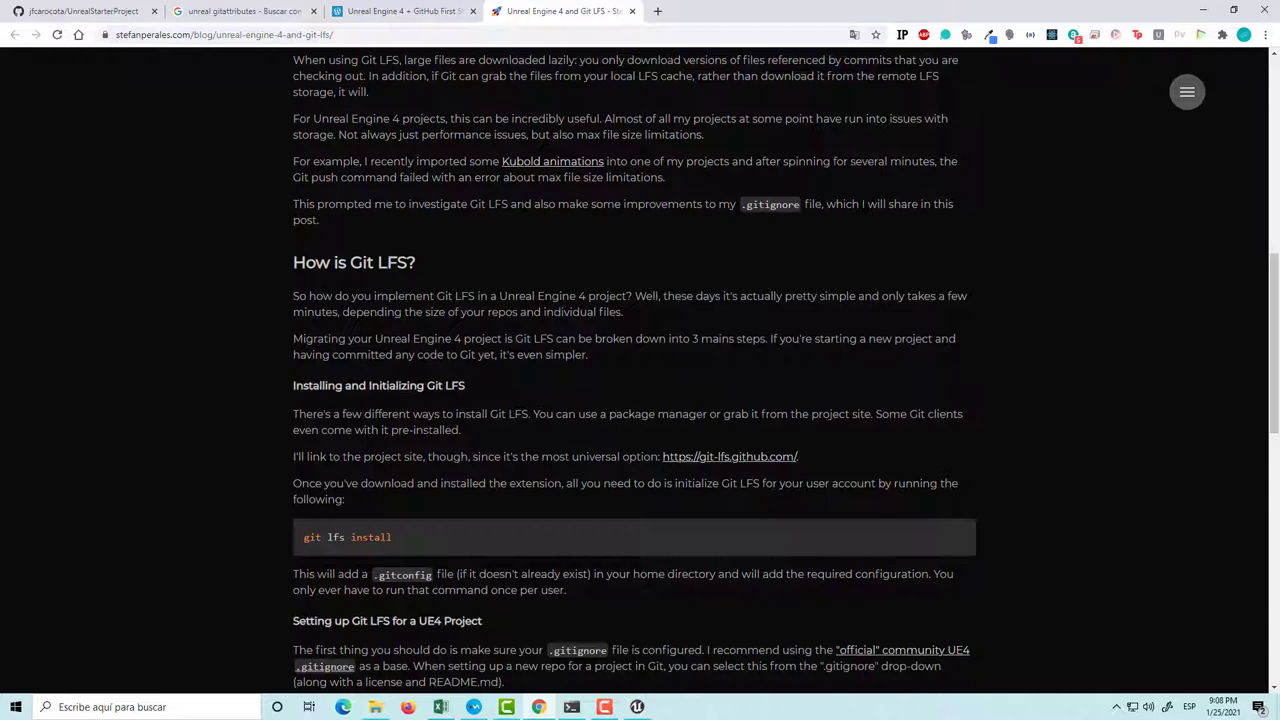
left_click(717, 457)
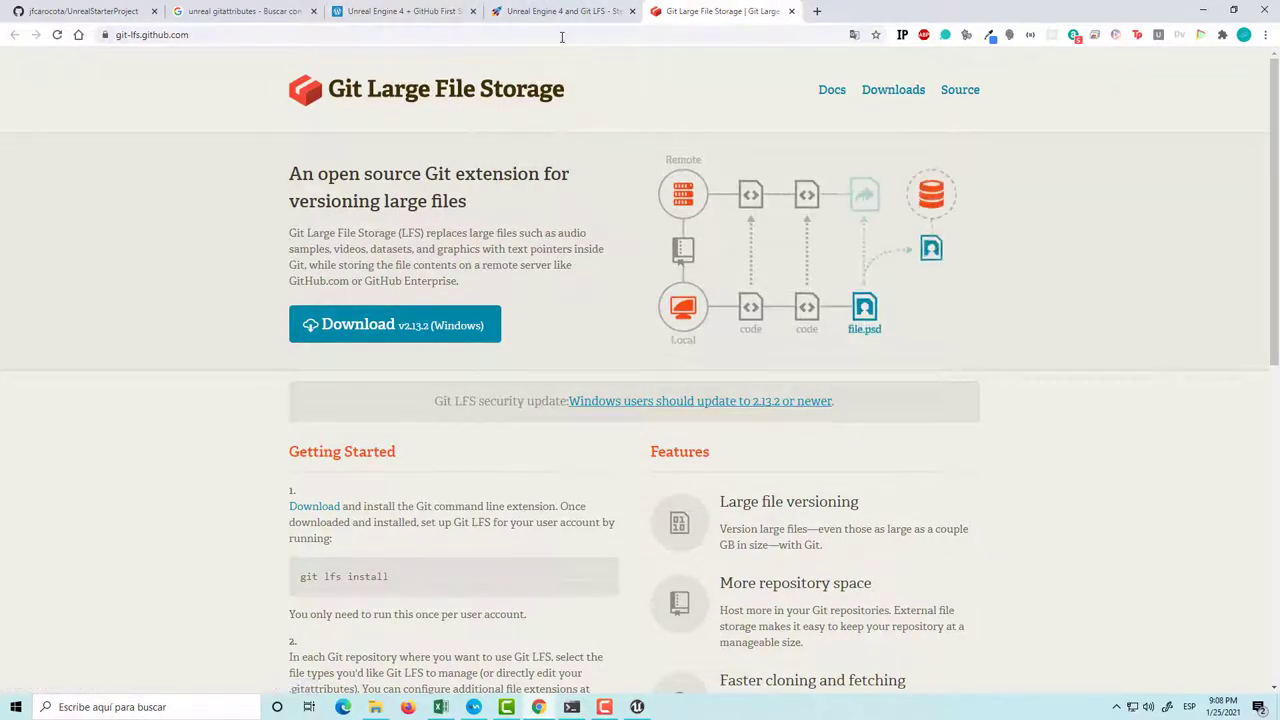
Back on the article, select the git lfs install command
left_click(600, 11)
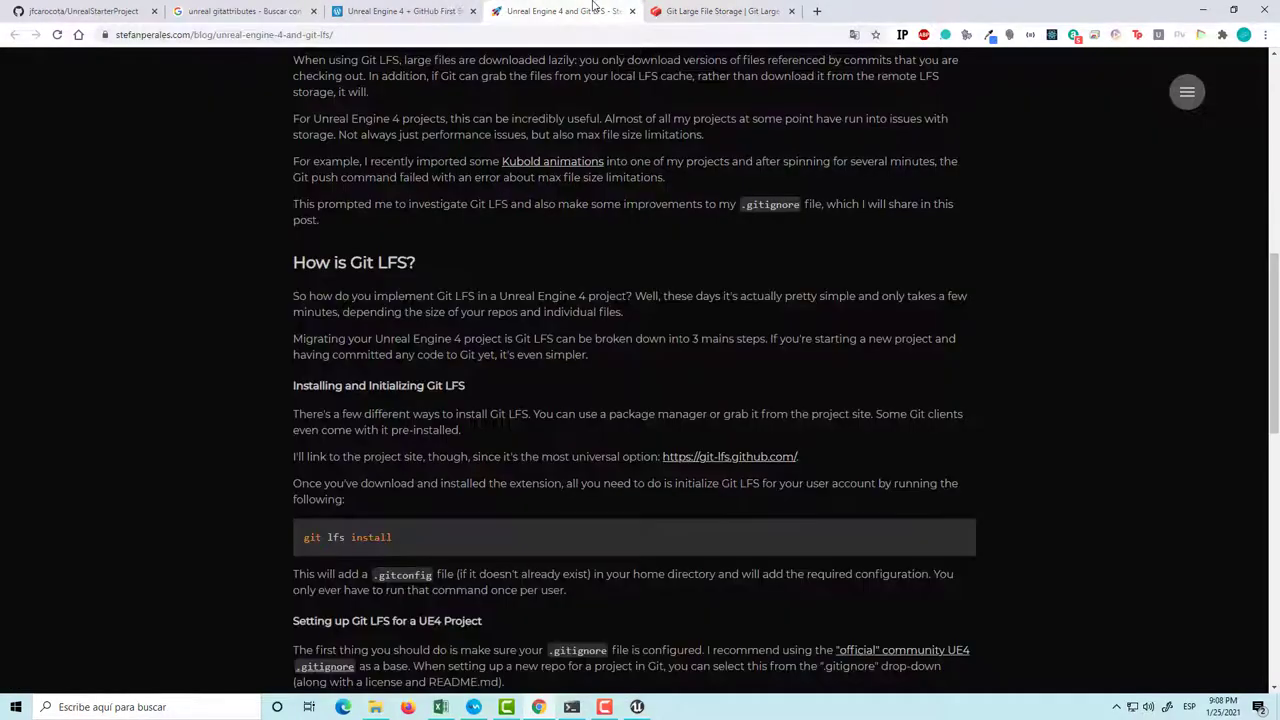
triple_click(355, 538)
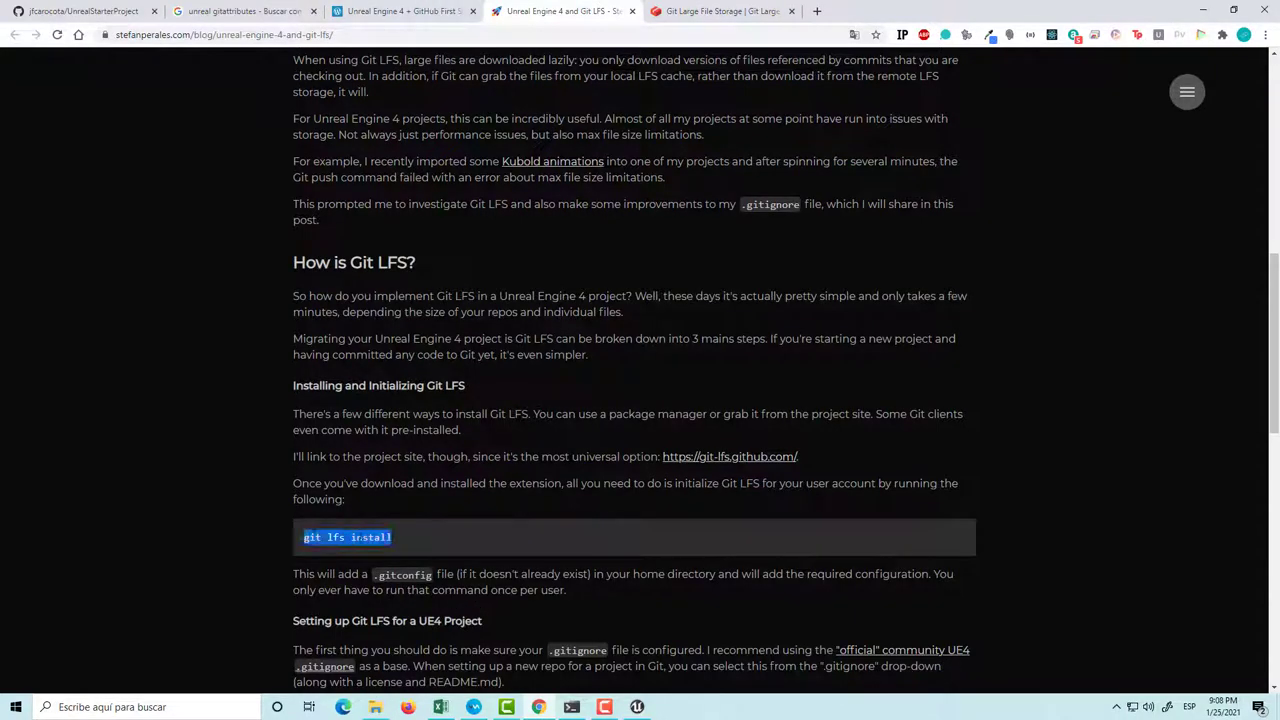
scroll(404, 556, "down", 2)
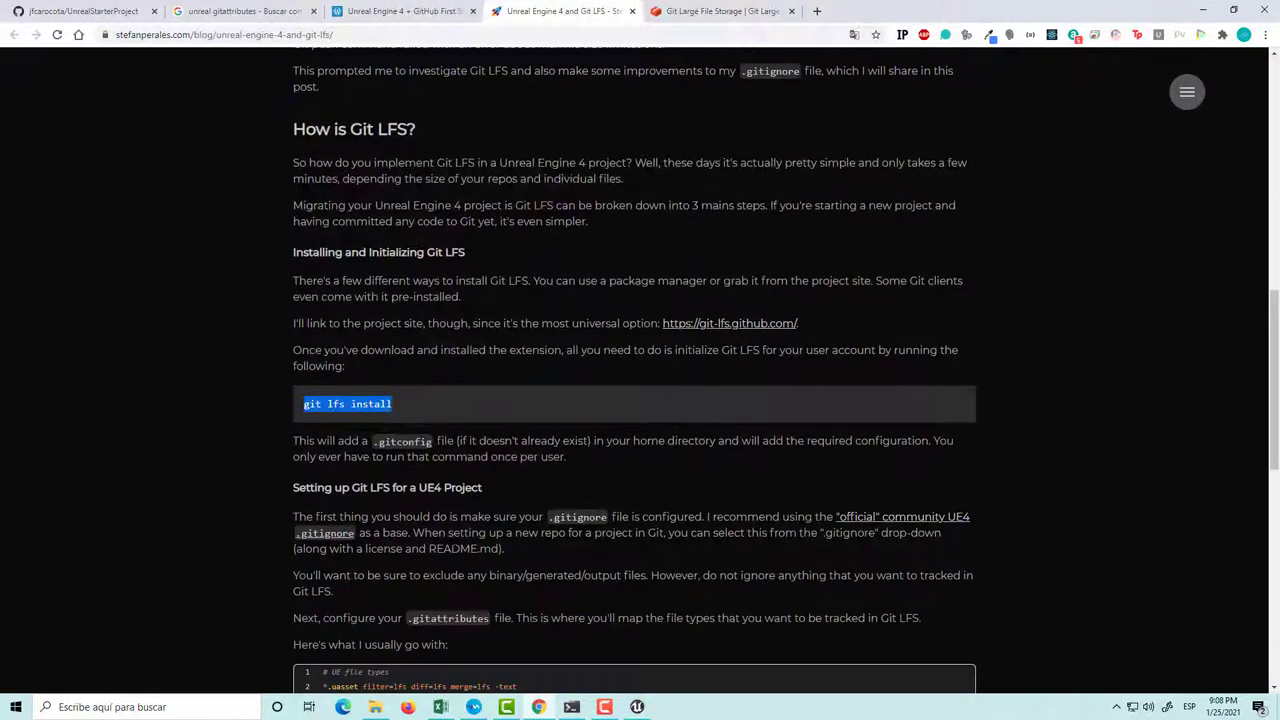
scroll(514, 550, "down", 1)
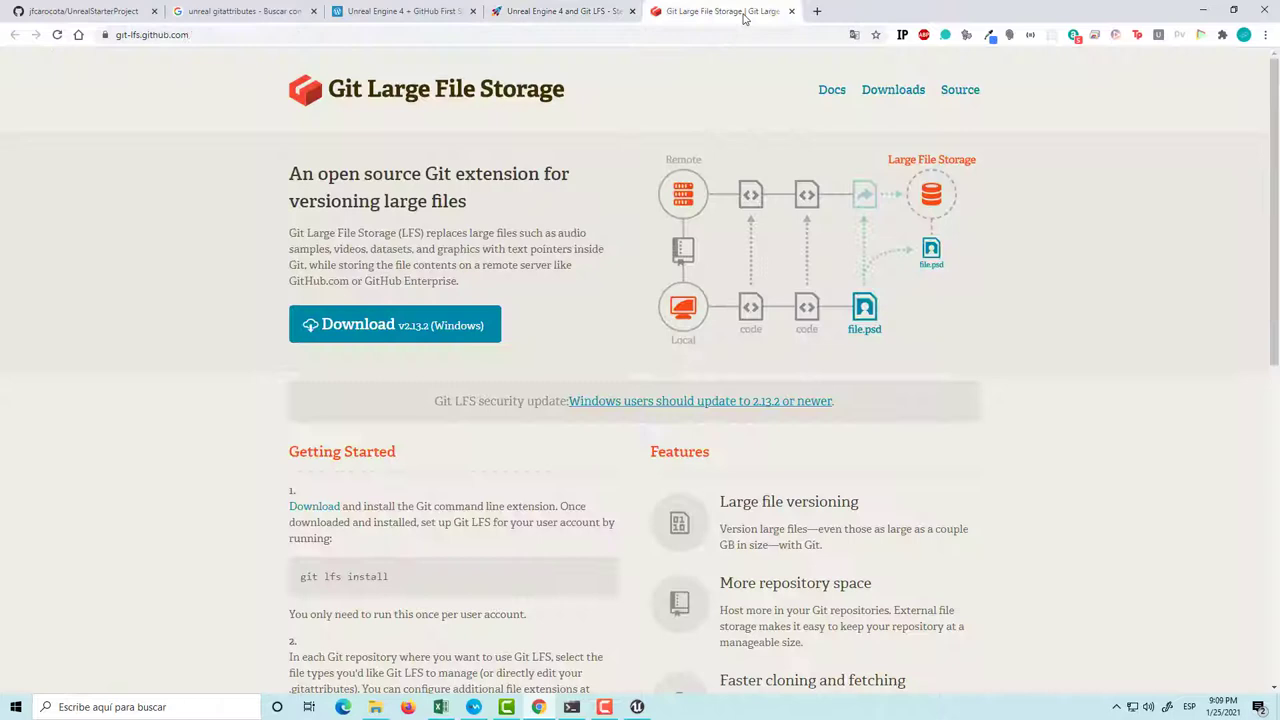
Look over the Git LFS homepage, then reselect the article's git lfs install command
left_click(720, 11)
left_click(610, 10)
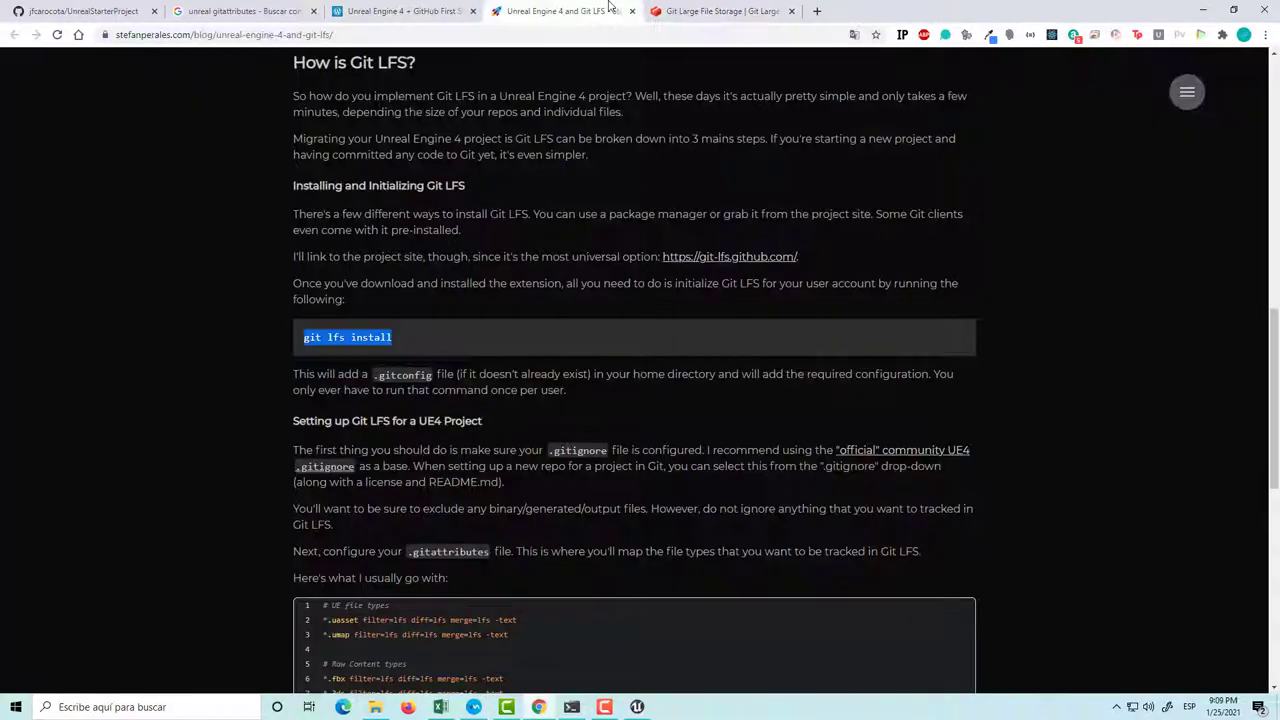
left_click(148, 436)
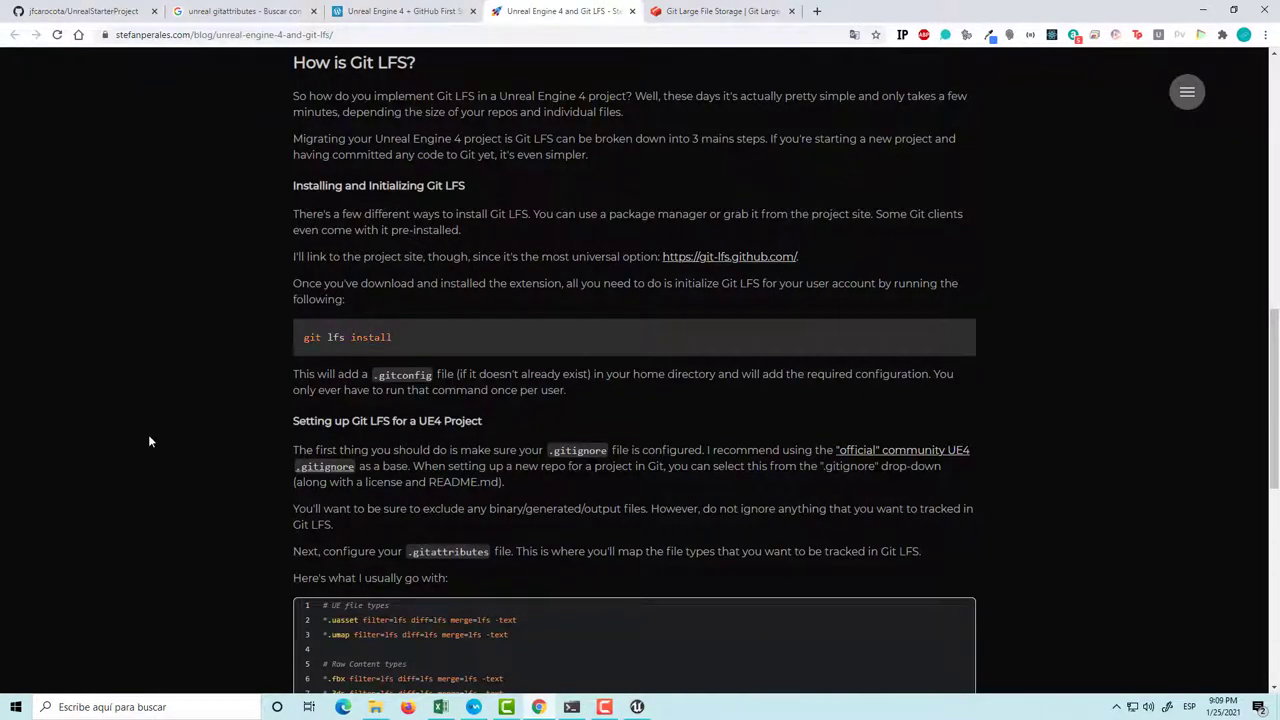
scroll(235, 500, "down", 2)
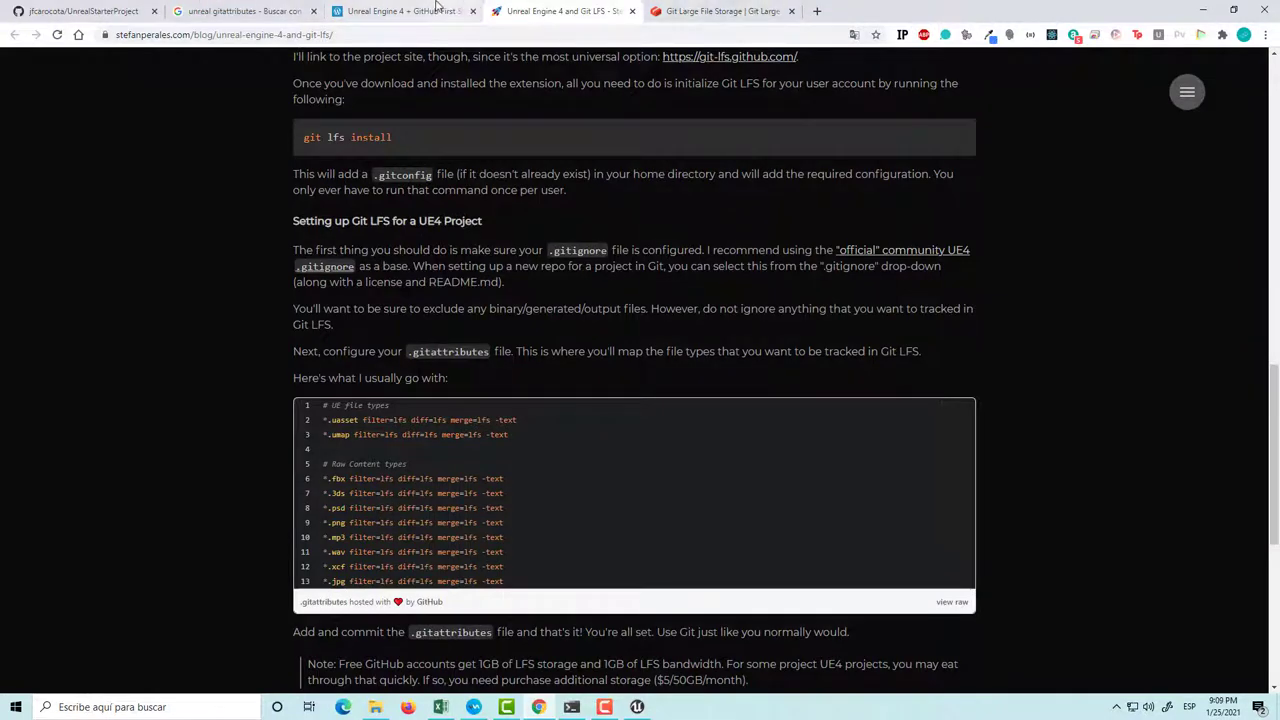
scroll(354, 288, "up", 2)
scroll(354, 286, "up", 2)
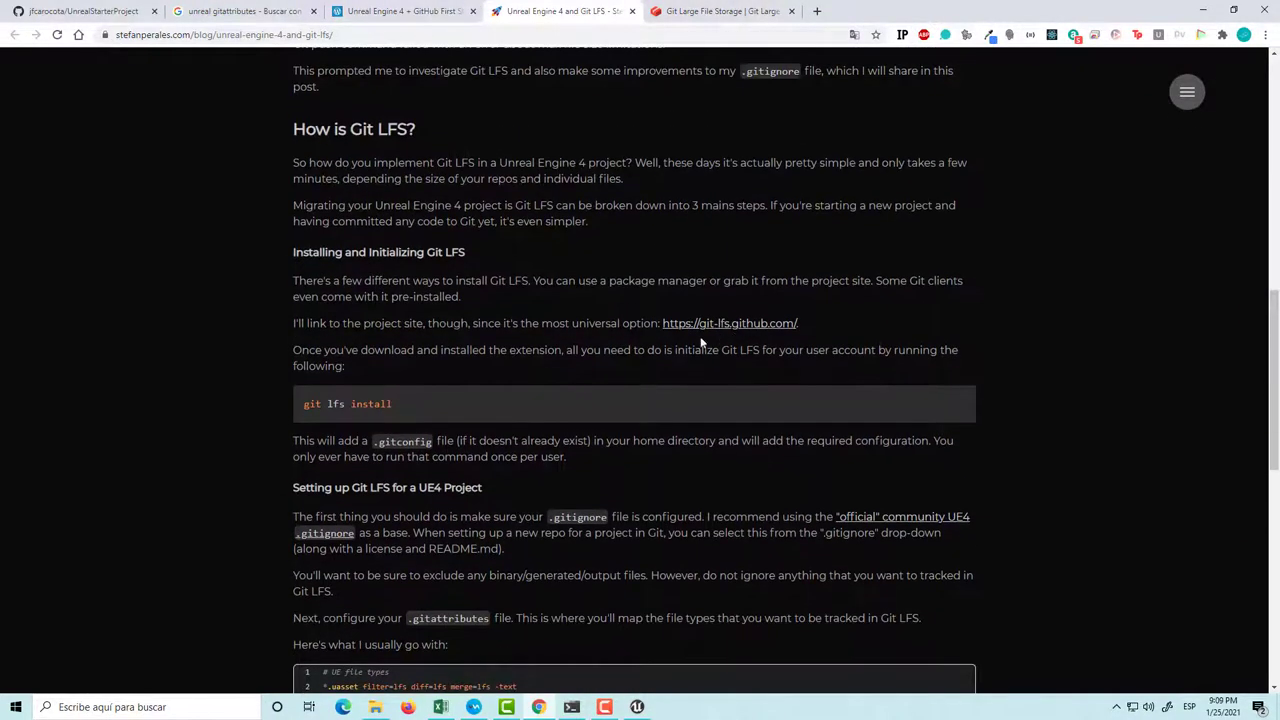
triple_click(336, 404)
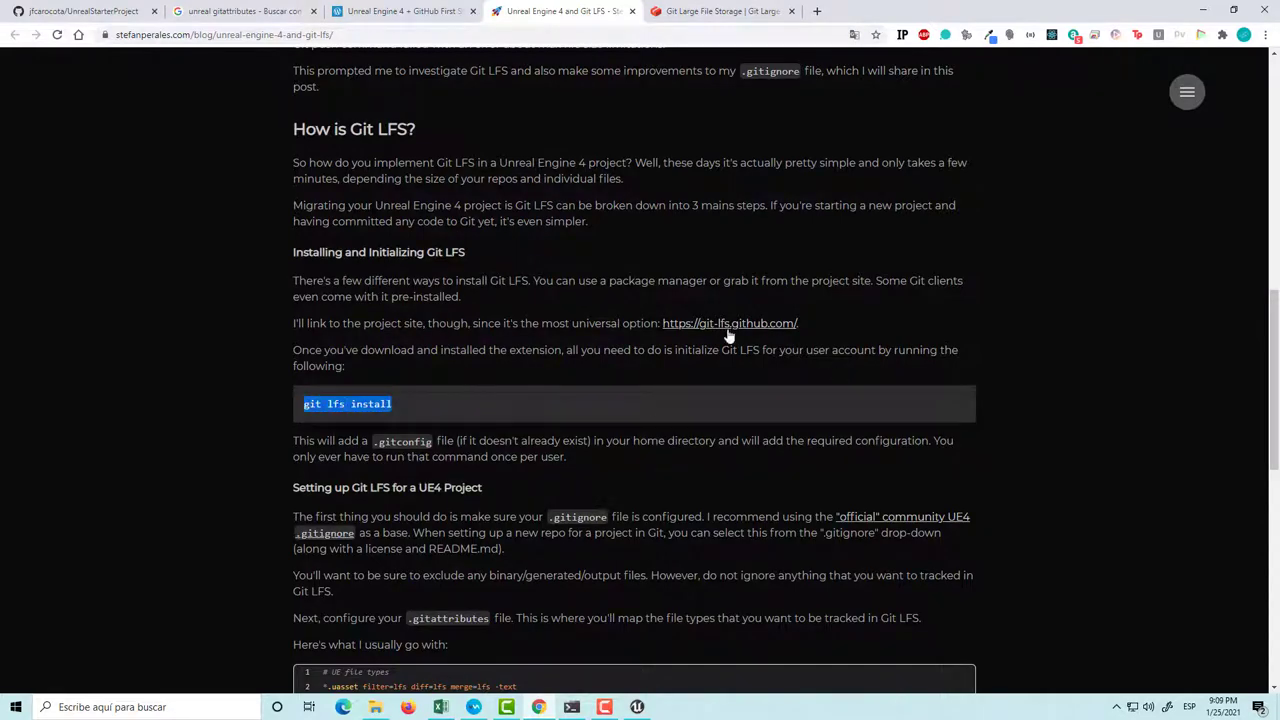
Compare the Git LFS homepage, PowerShell, both blog posts and the UnrealStarterProject repository page
left_click(788, 10)
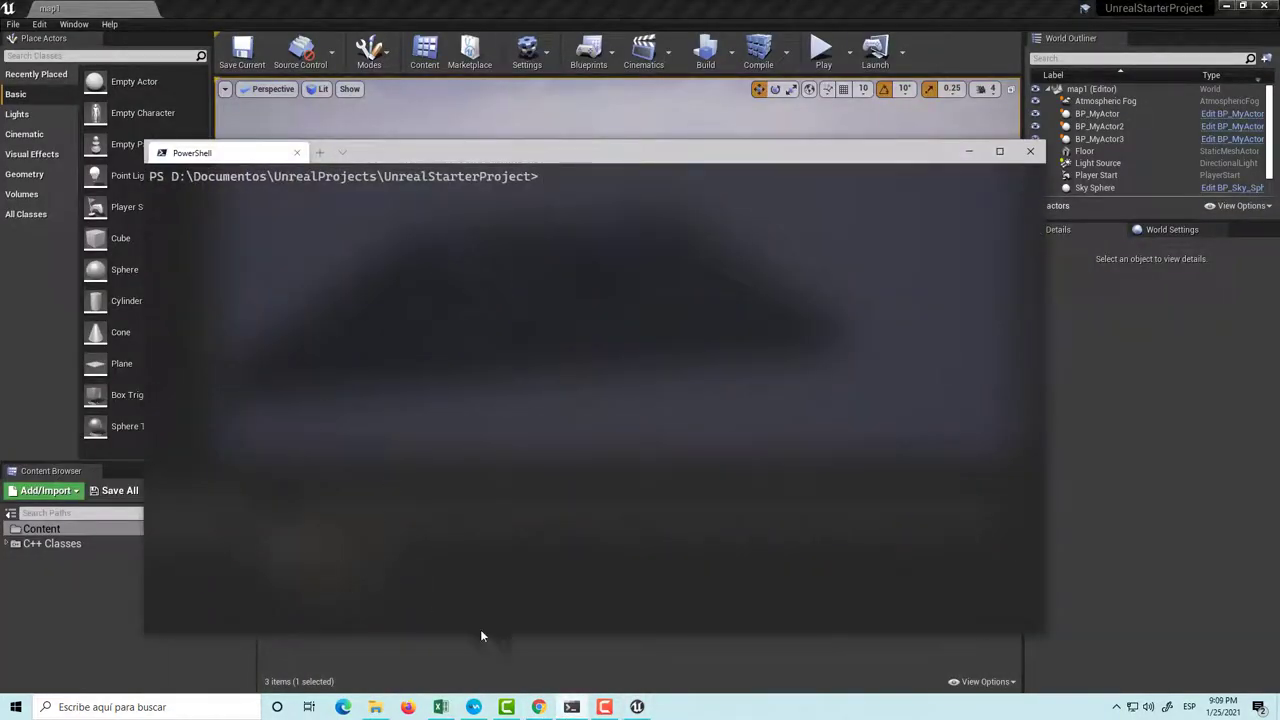
left_click(538, 707)
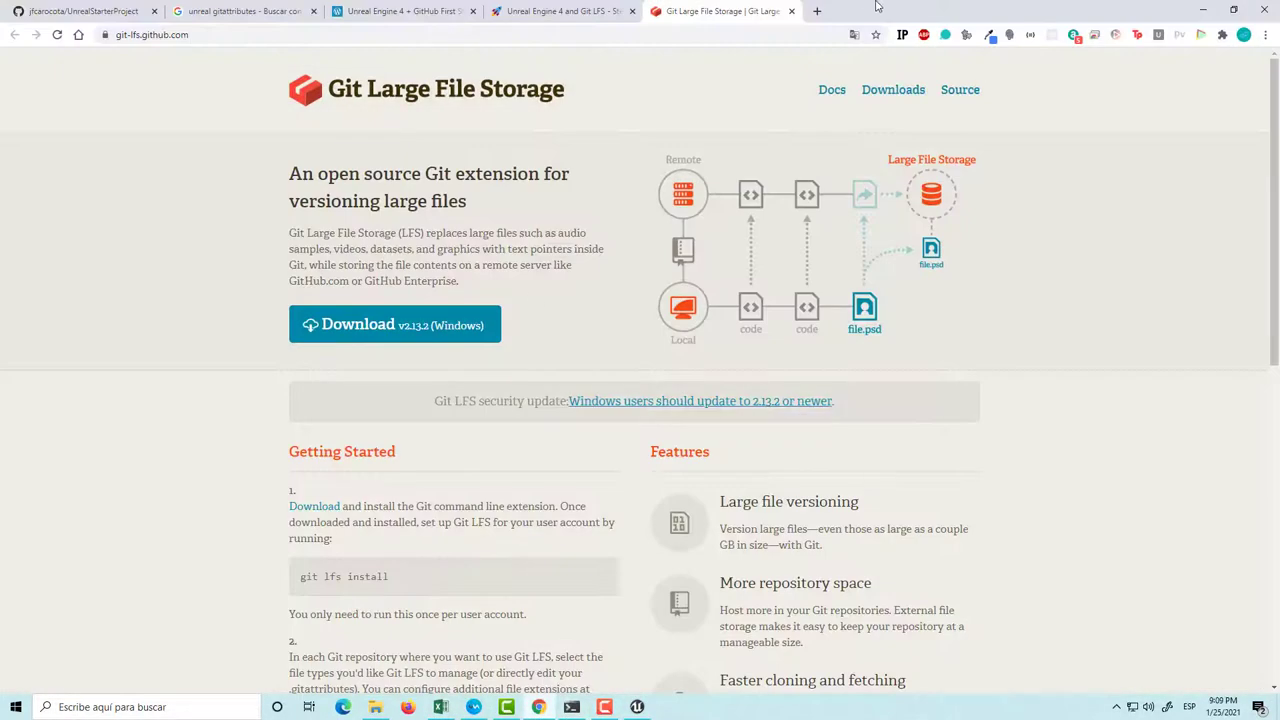
left_click(618, 10)
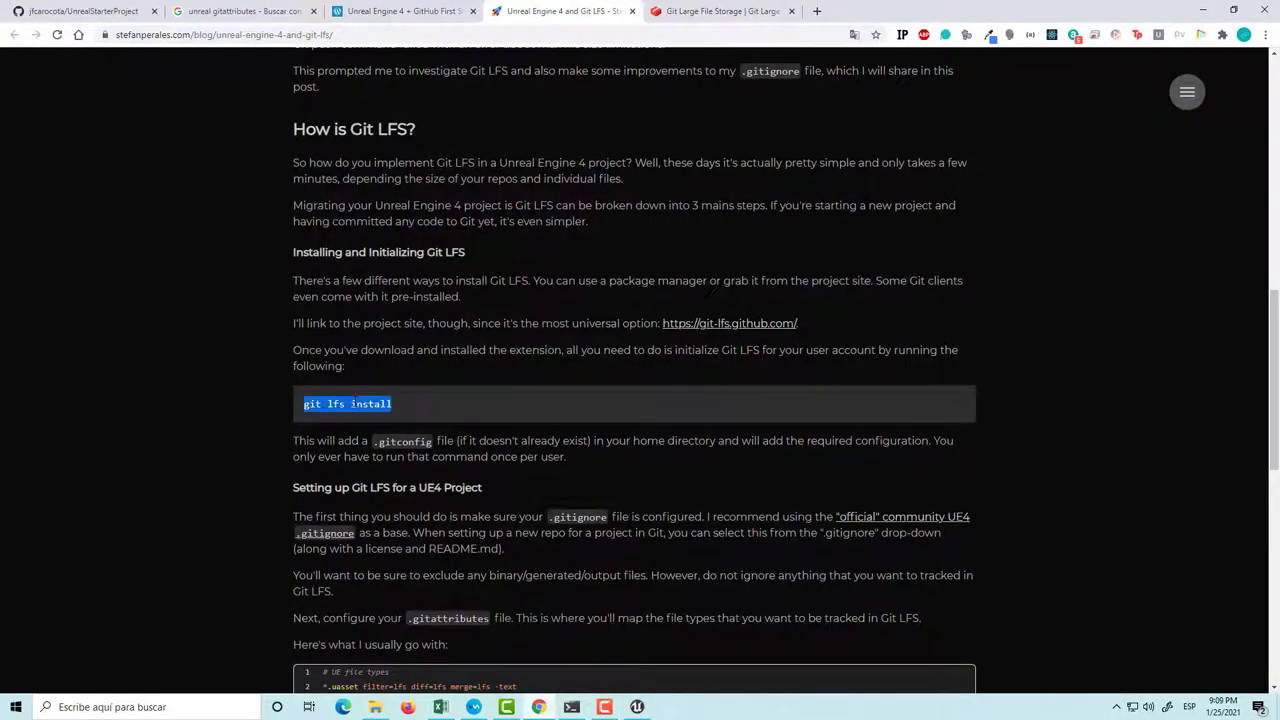
left_click(720, 11)
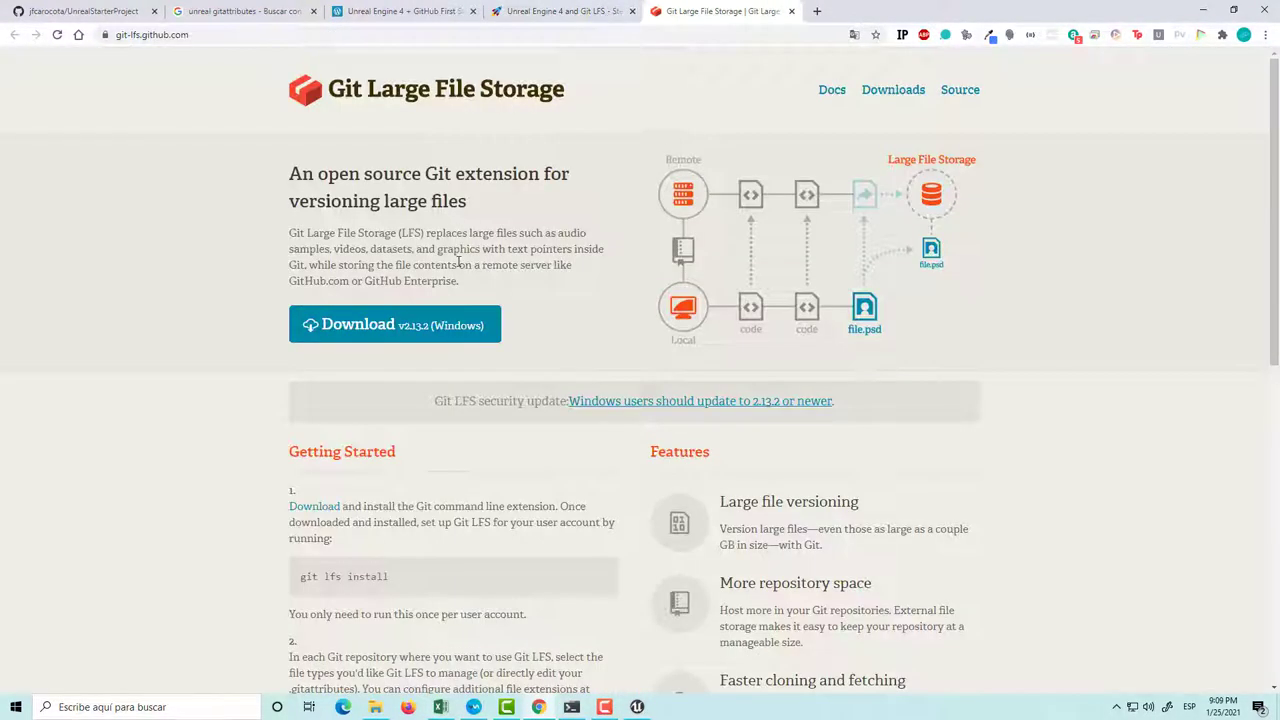
left_click(571, 707)
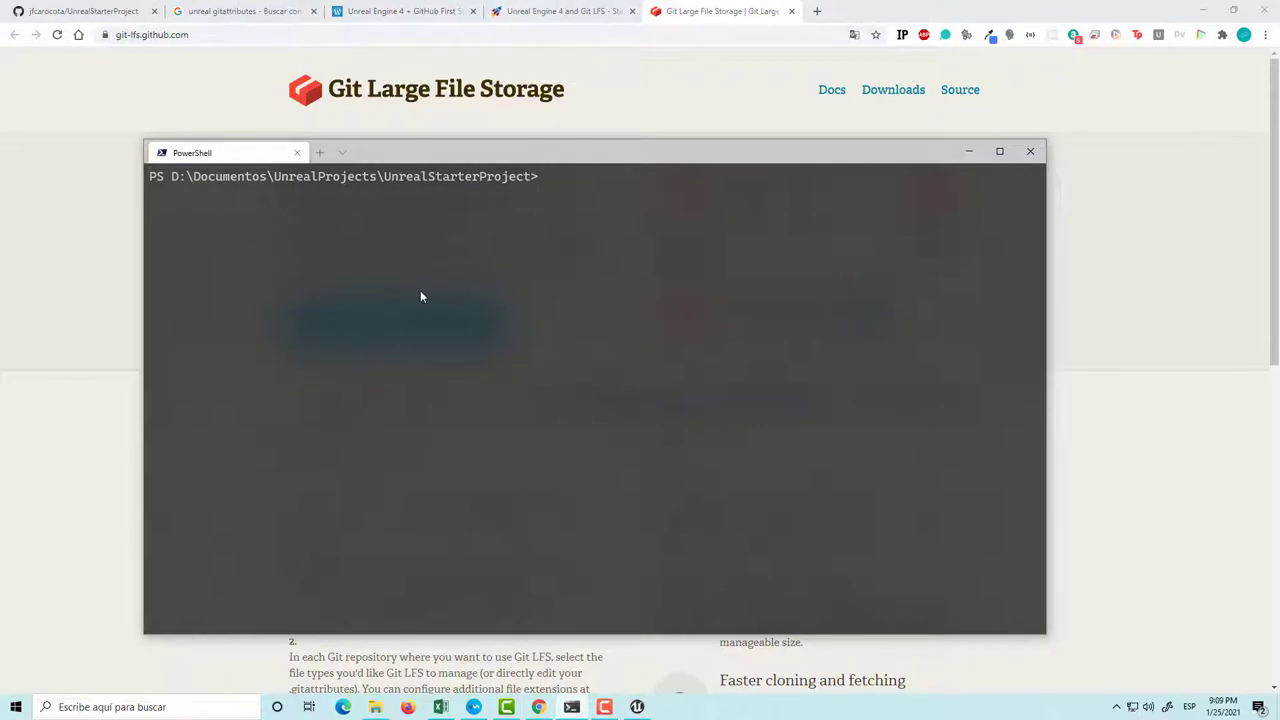
left_click(545, 11)
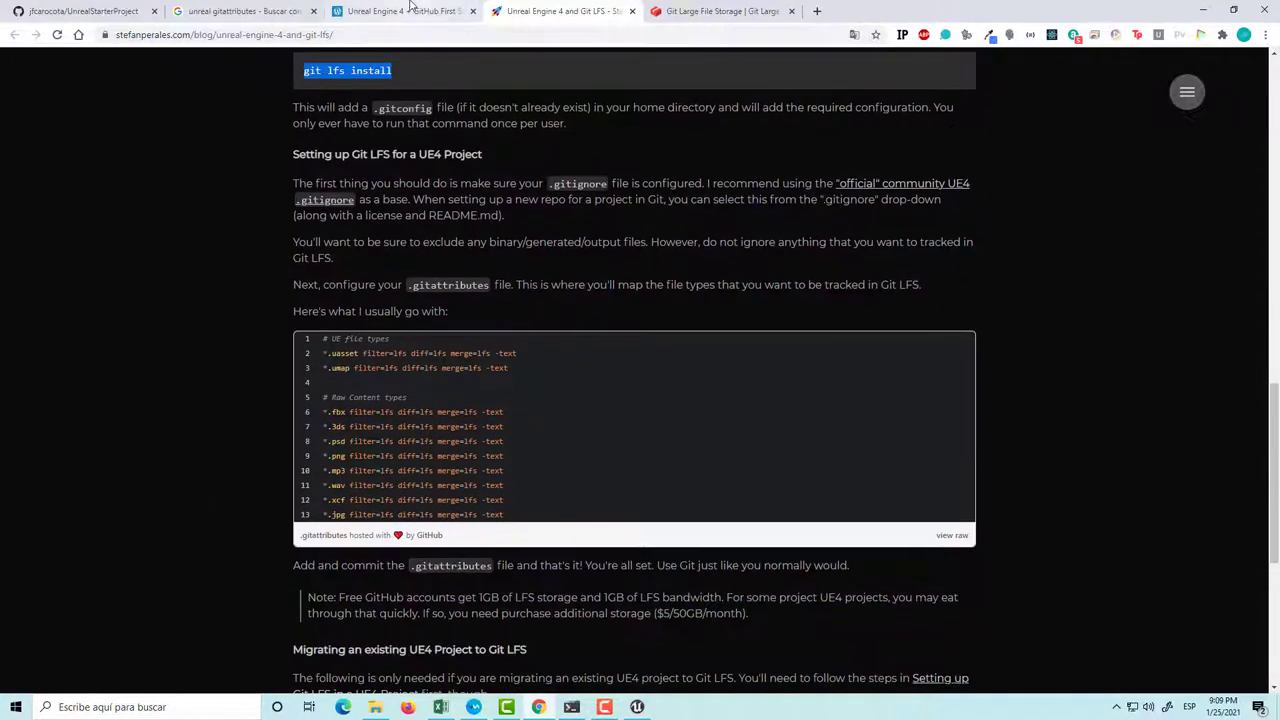
left_click(400, 11)
left_click(110, 11)
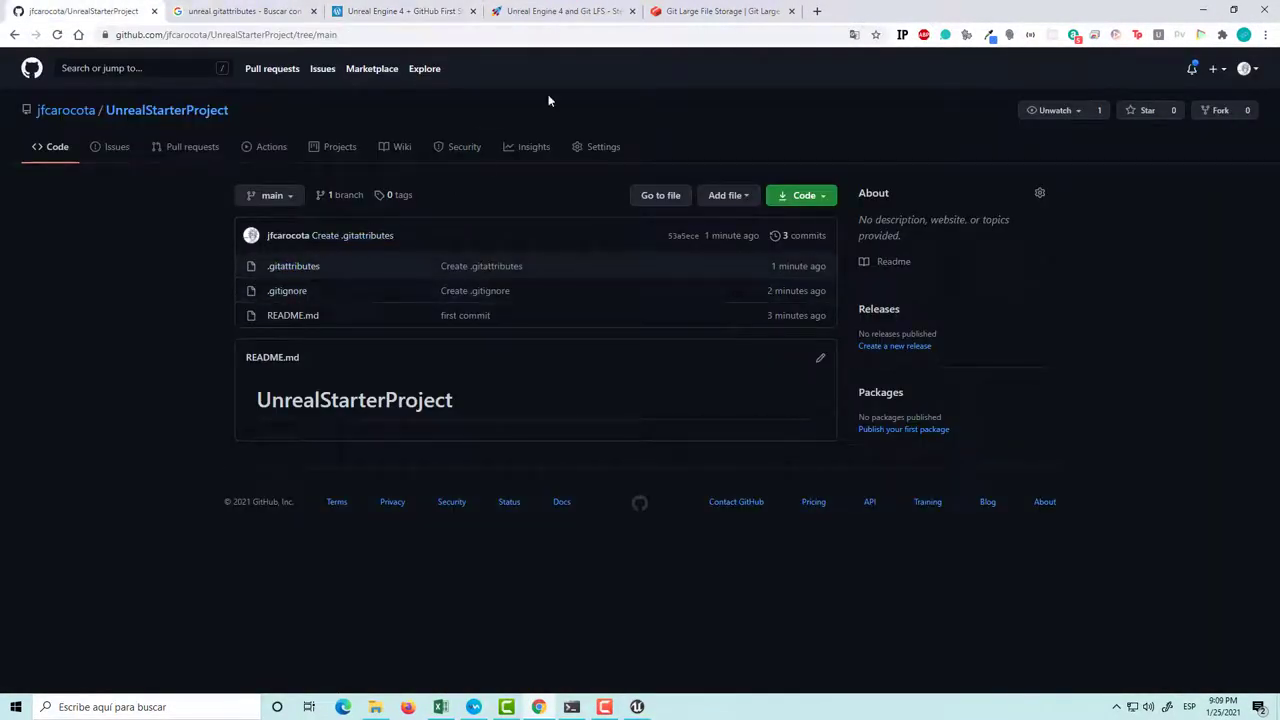
Bring up the blog's .gitattributes code block, then go to the UnrealStarterProject repository page
key("ctrl+shift+Tab")
key("ctrl+shift+Tab")
scroll(430, 428, "down", 1)
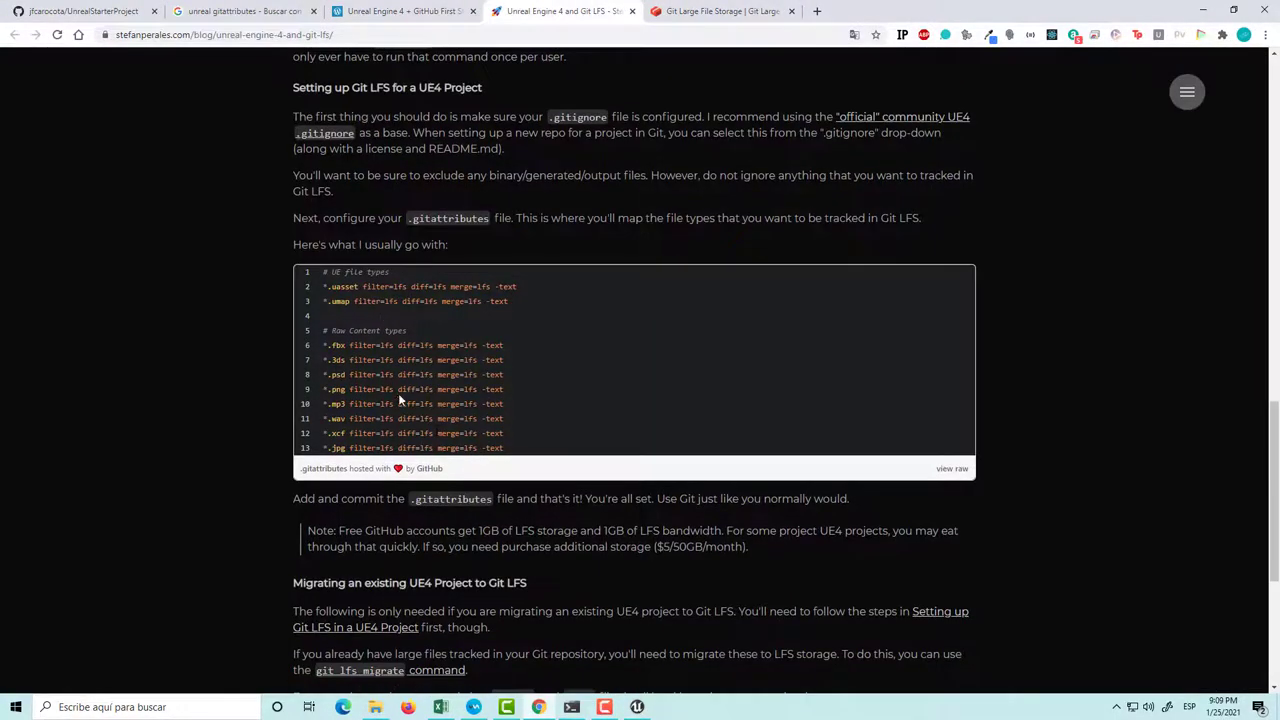
right_click(326, 358)
left_click(88, 8)
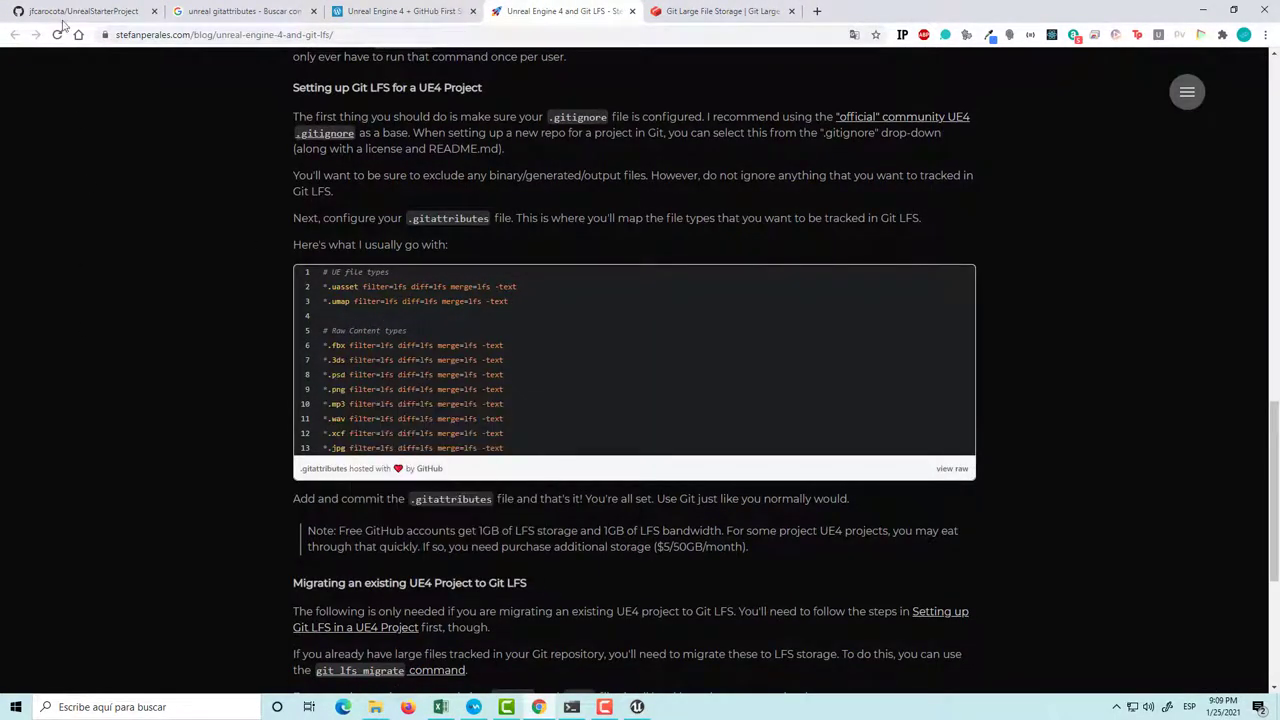
left_click(88, 8)
Pull the new .gitattributes and .gitignore with git pull, then clear the terminal
left_click(571, 706)
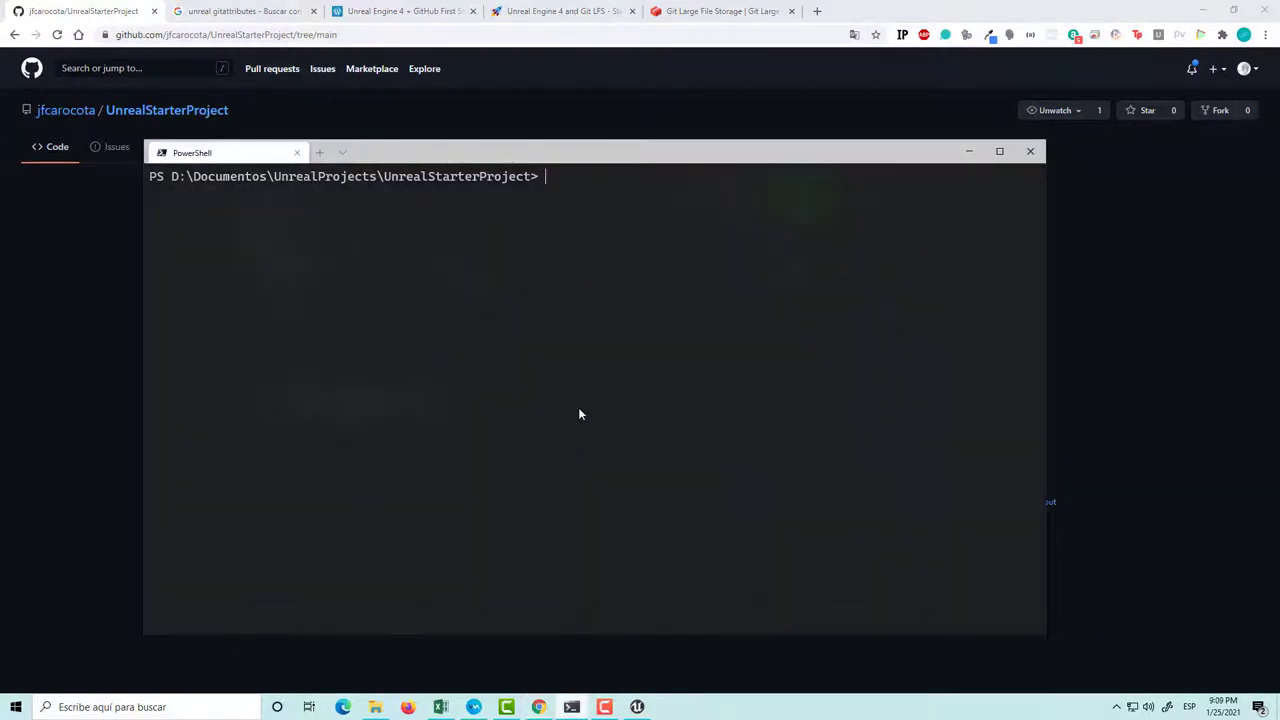
type("git pul")
type("l")
key("Return")
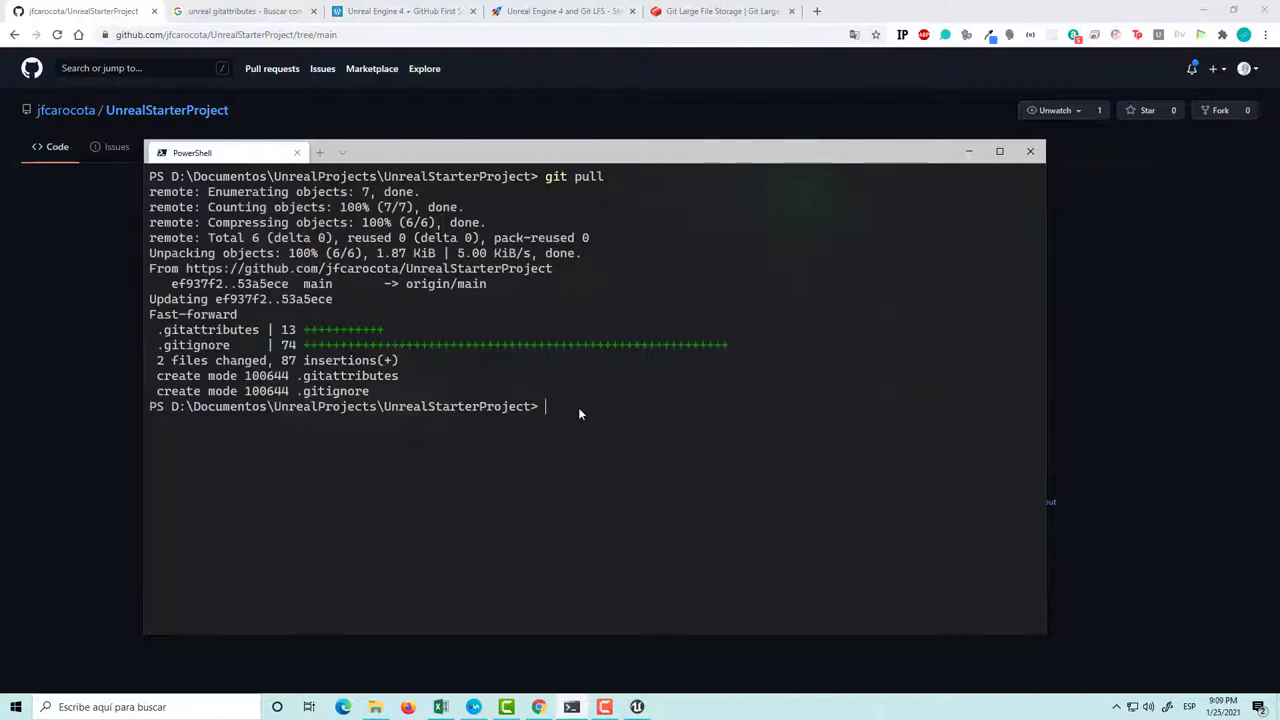
type("cls")
key("Return")
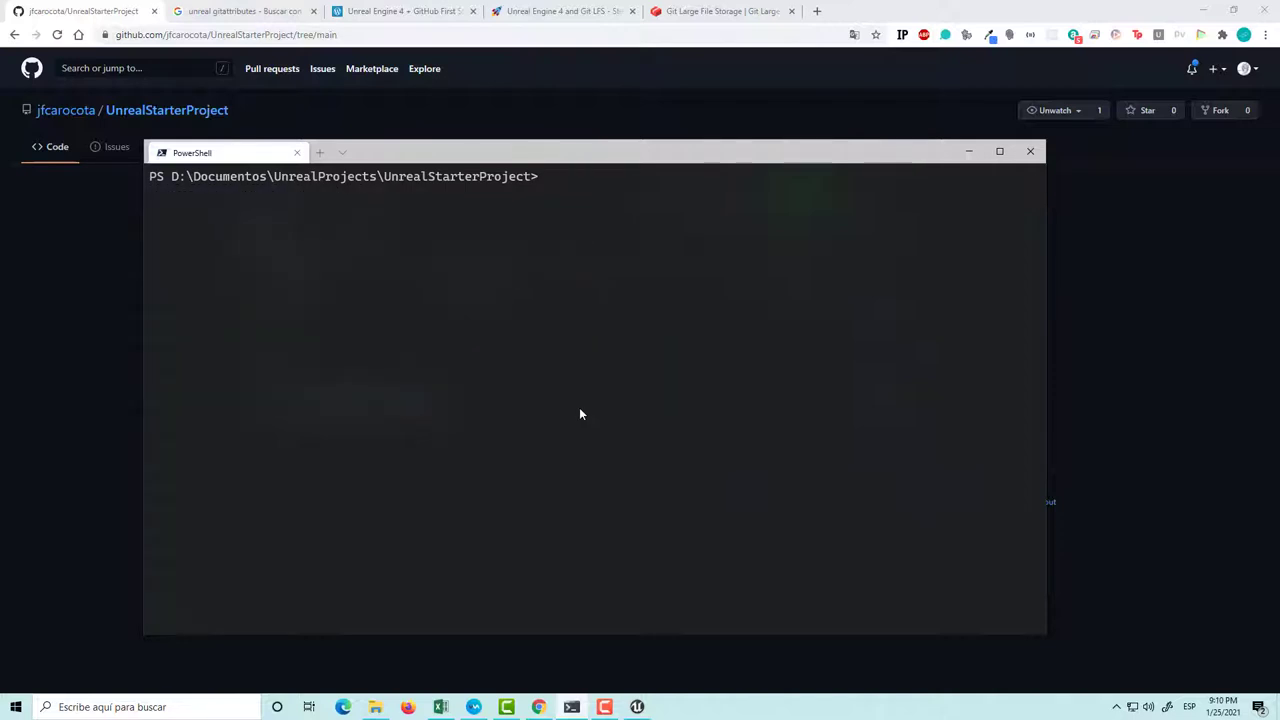
Stage all files, commit as 'publish project', and git push, uploading 2 LFS objects
type("git add")
type(" .")
key("Return")
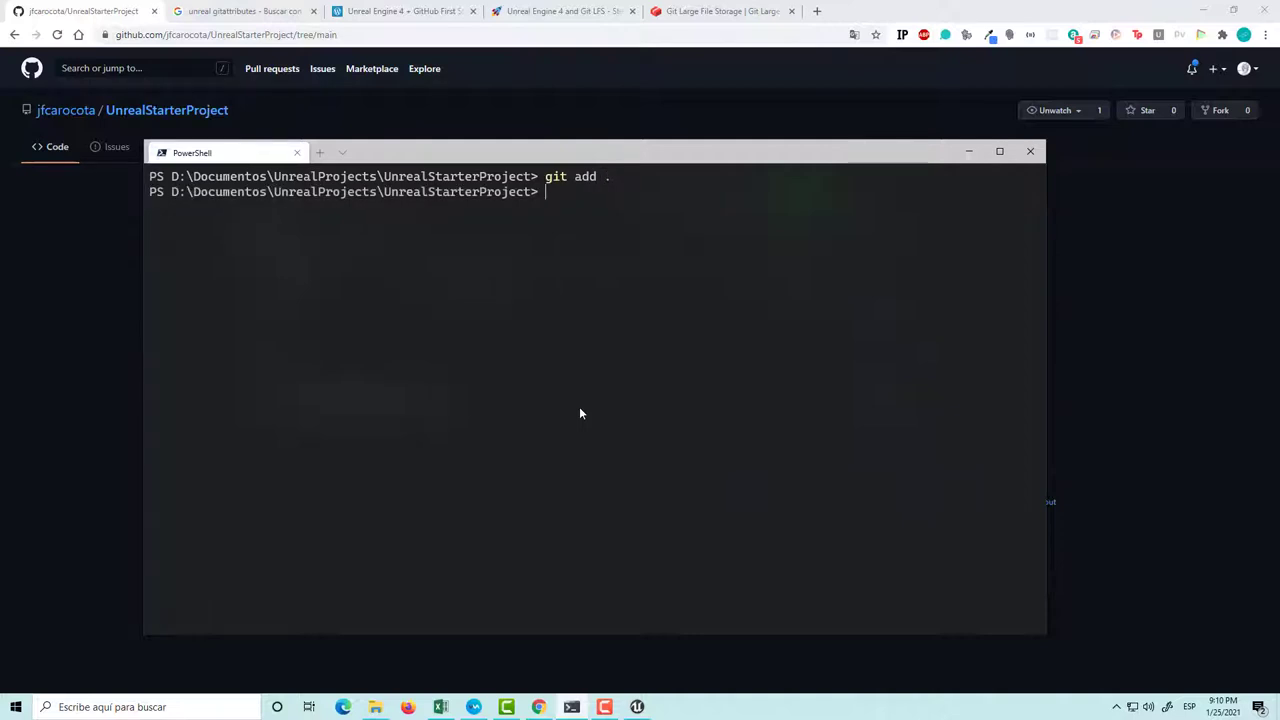
type("git c")
type("ommit -m ")
type("'")
type("publis")
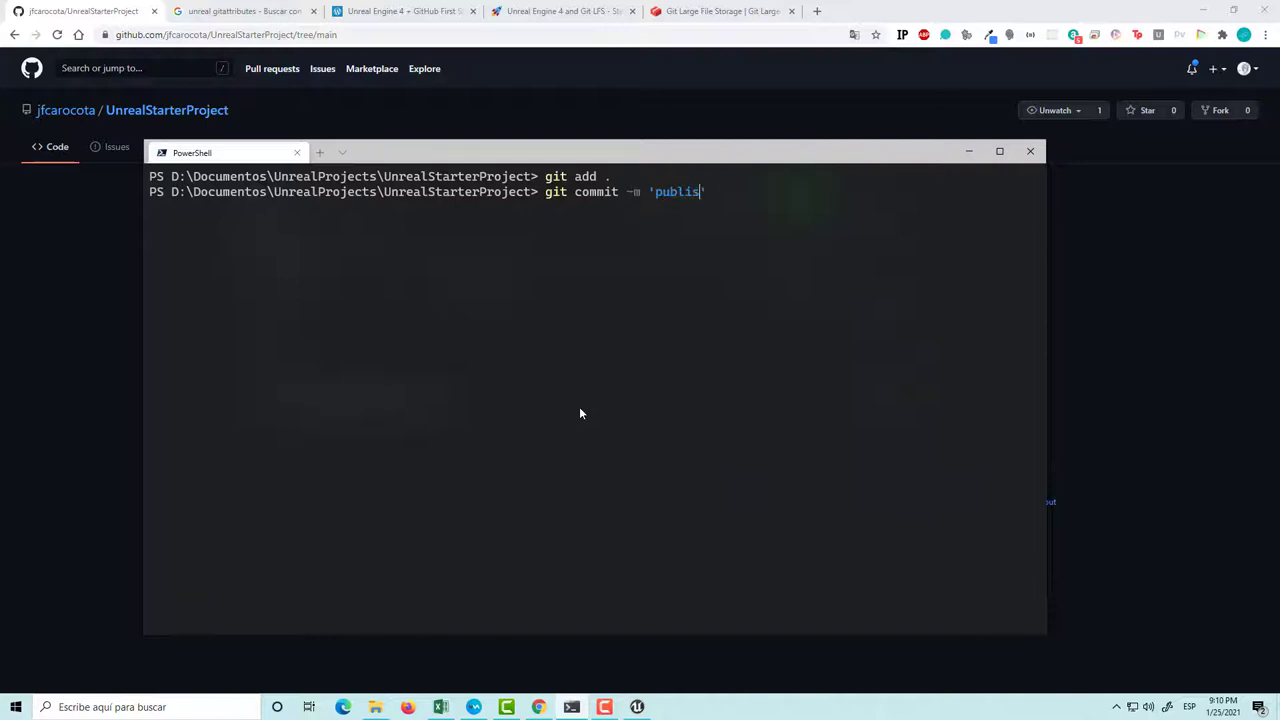
type("h project'")
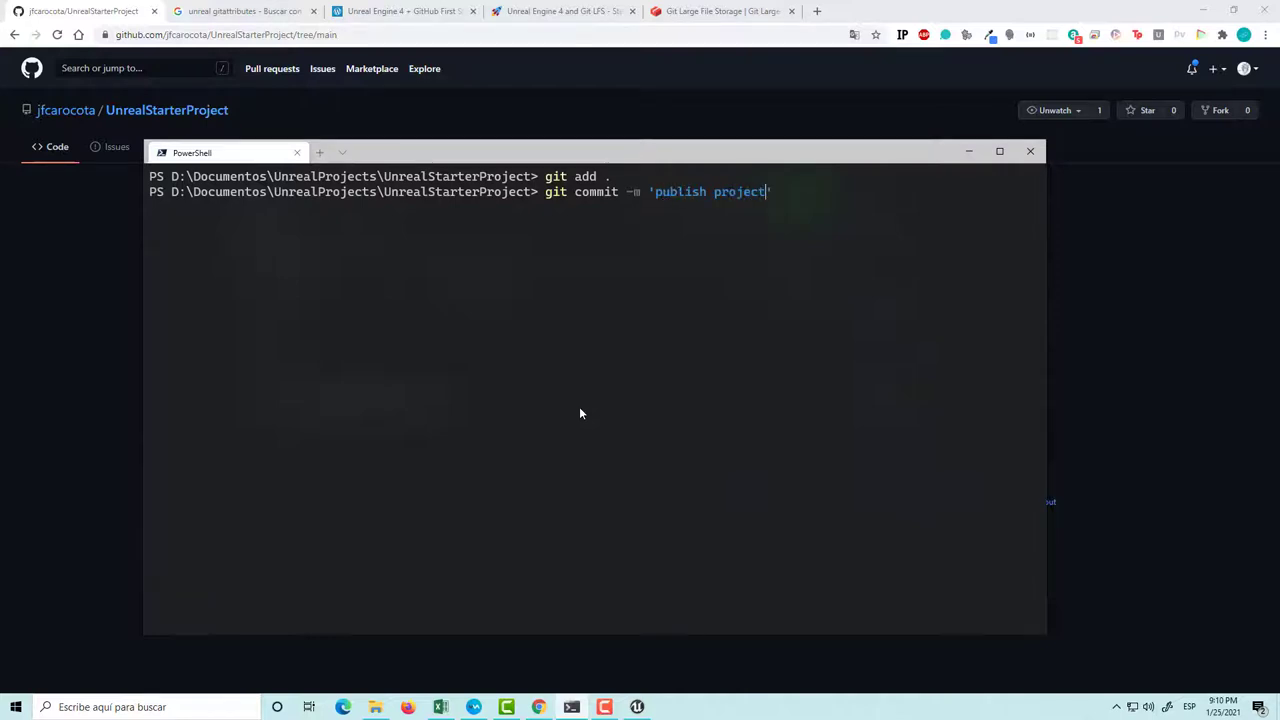
key("Return")
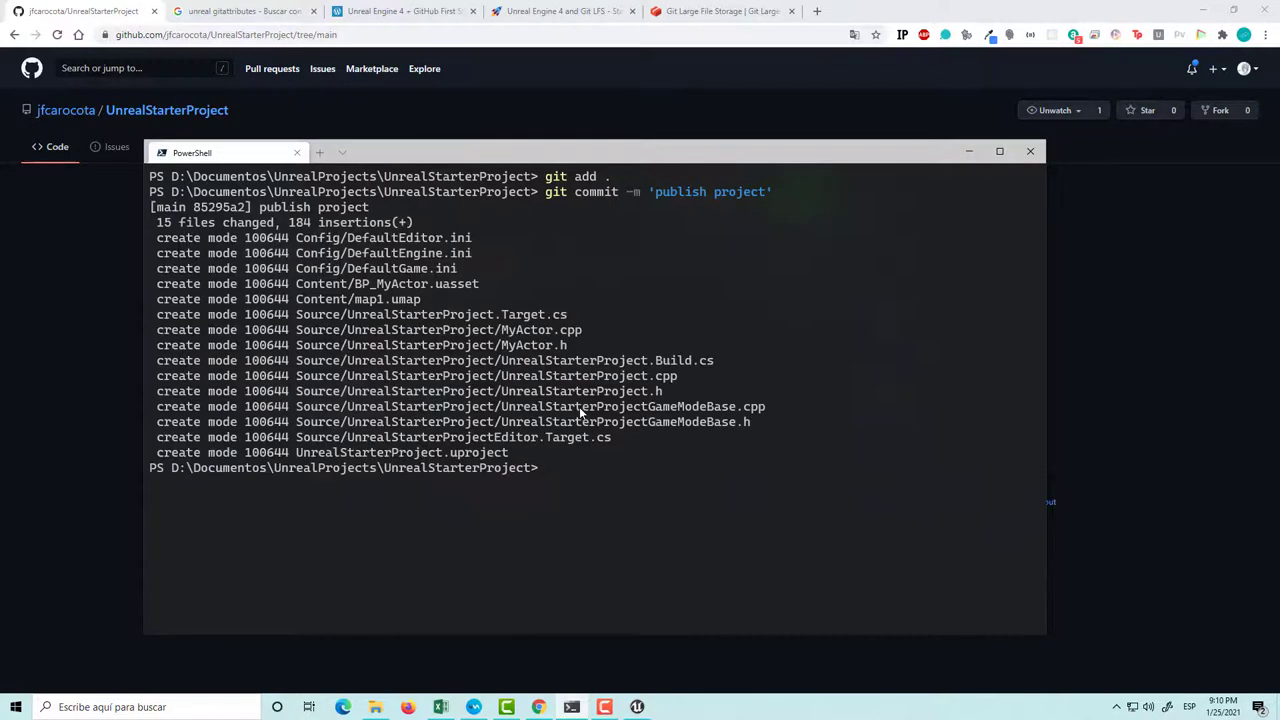
type("cls")
key("Return")
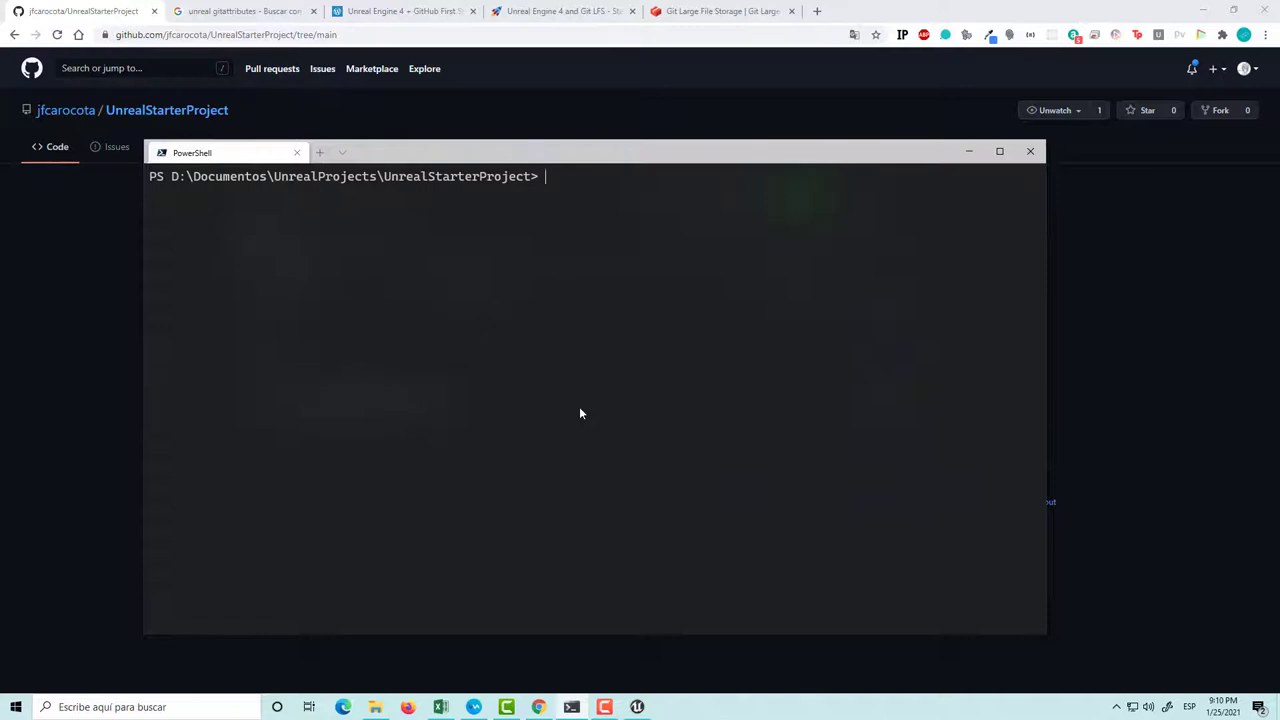
type("git pus")
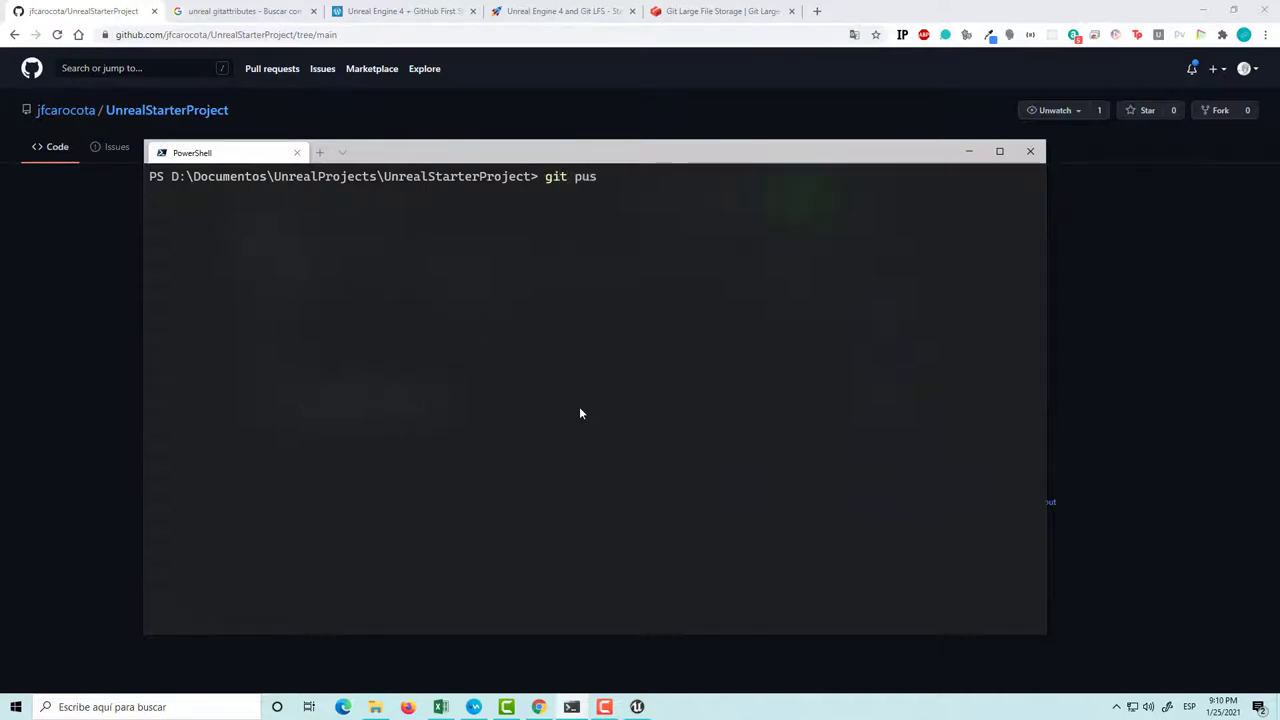
type("h")
key("Return")
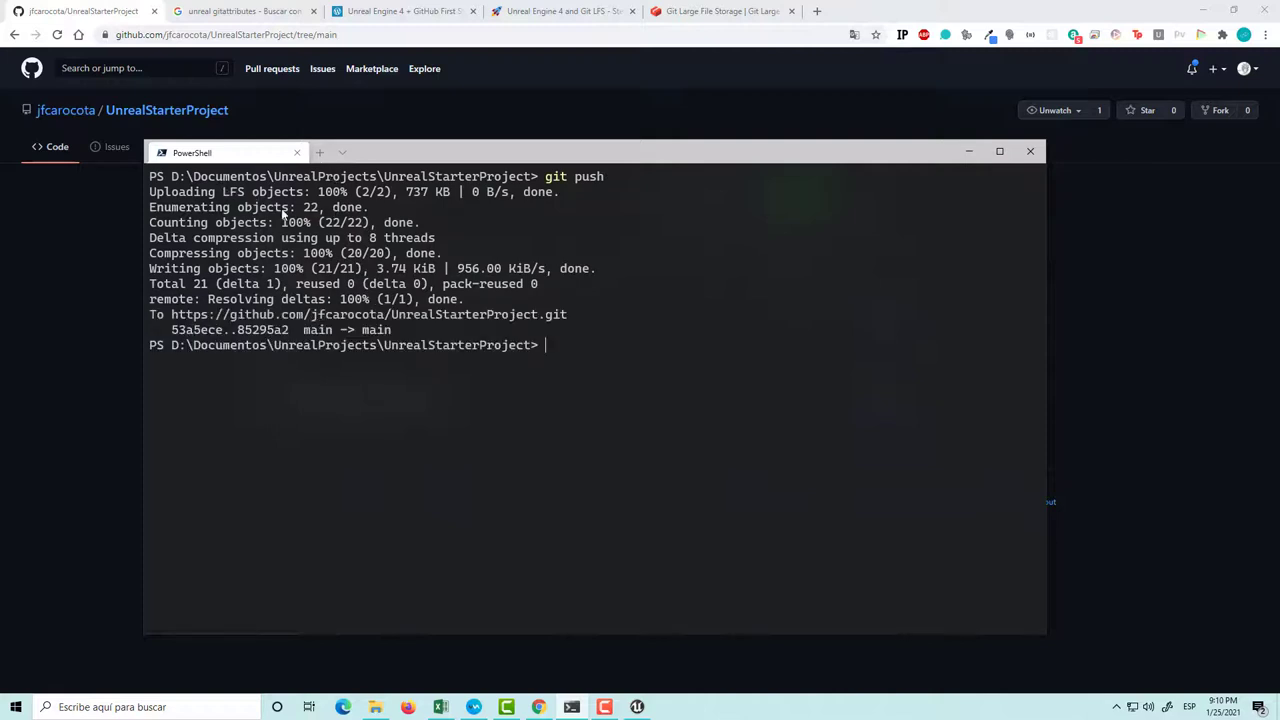
Reload the repository and browse the pushed Source, Content and Config folders, ending at the root
type("cls")
key("Return")
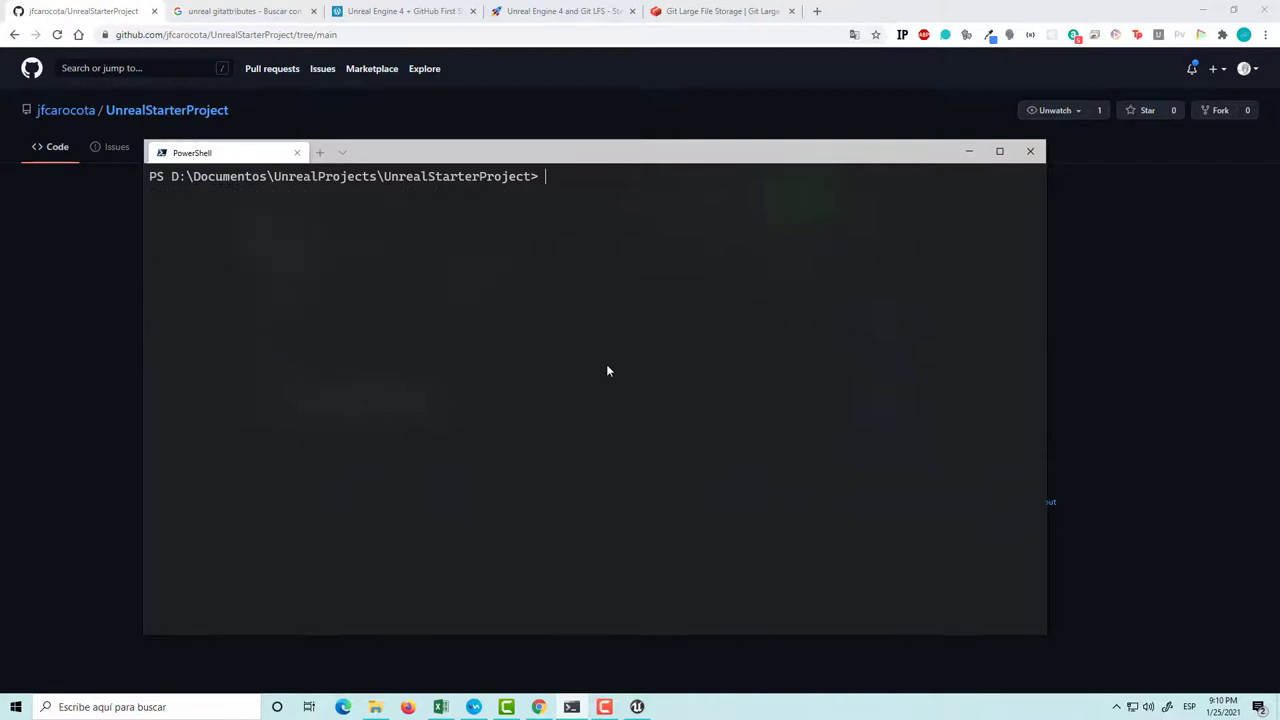
left_click(125, 293)
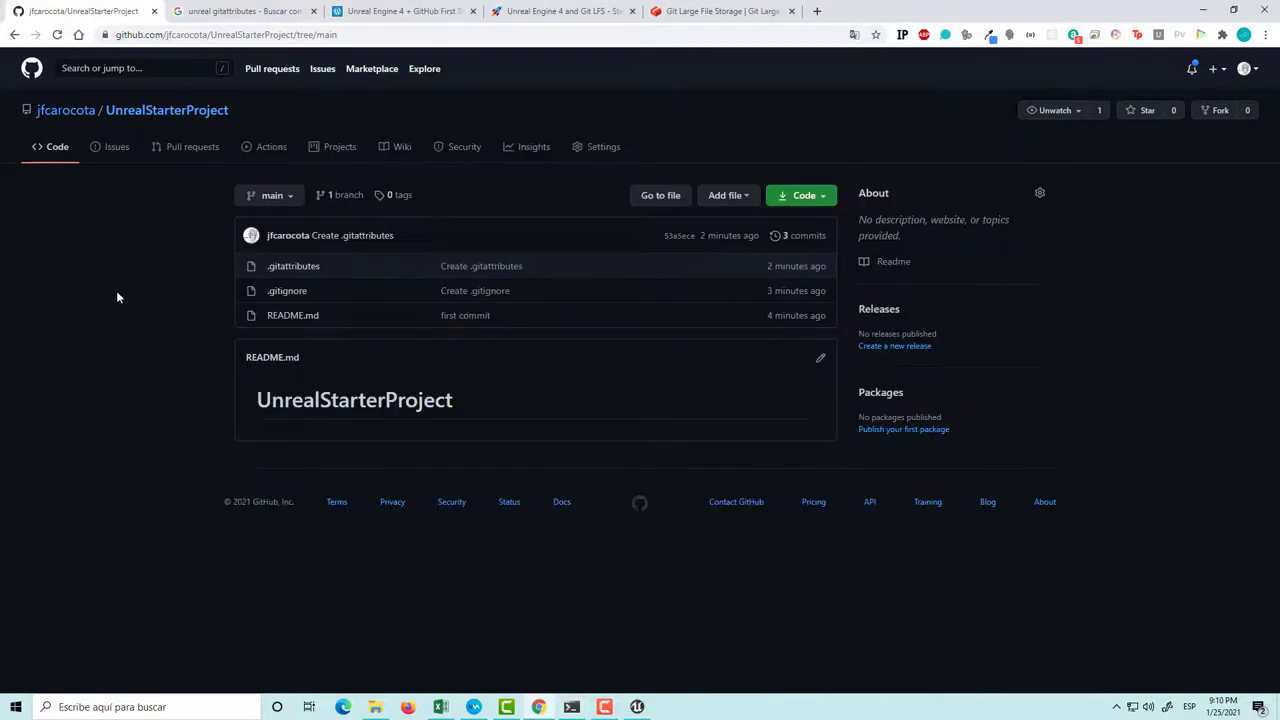
left_click(58, 35)
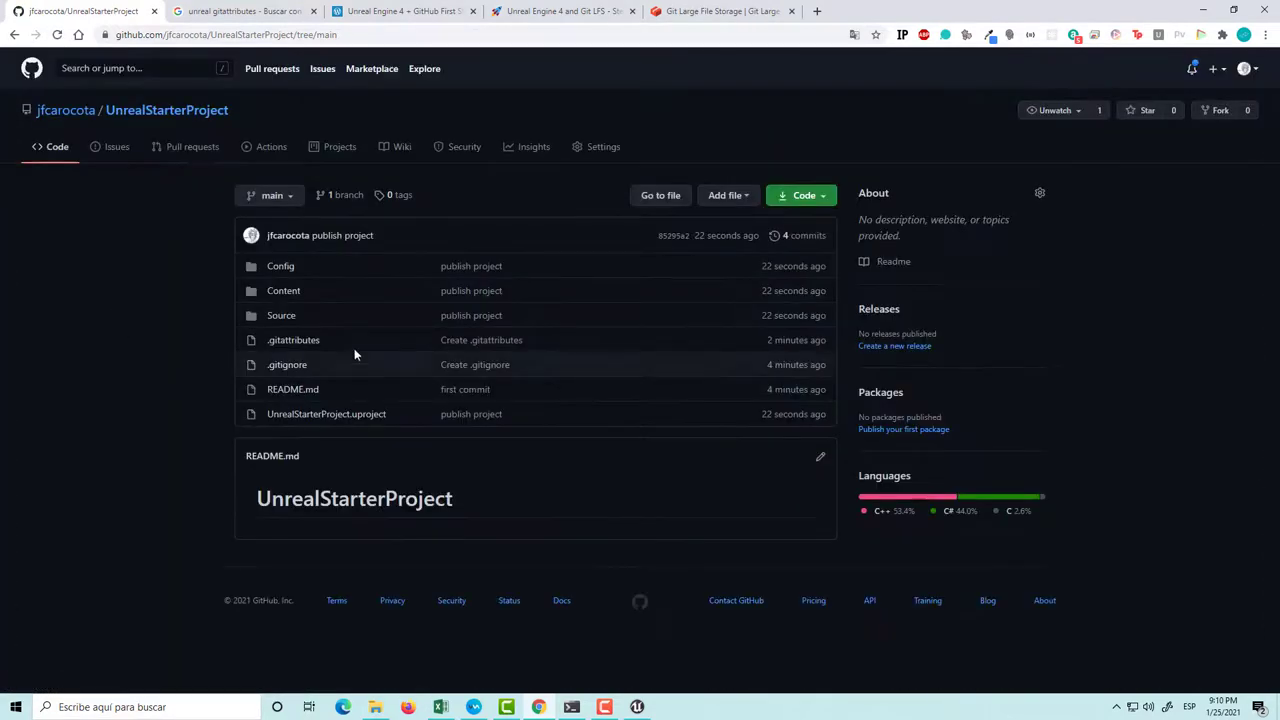
left_click(274, 317)
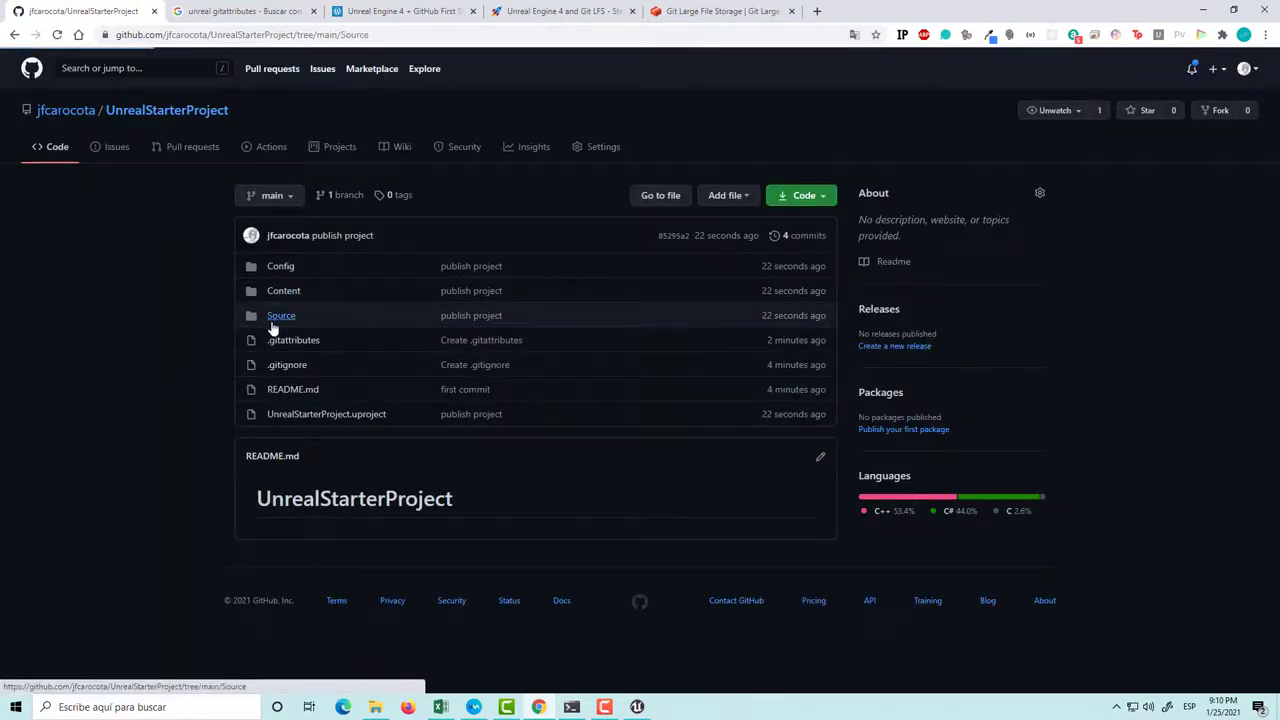
key("alt+Left")
left_click(284, 292)
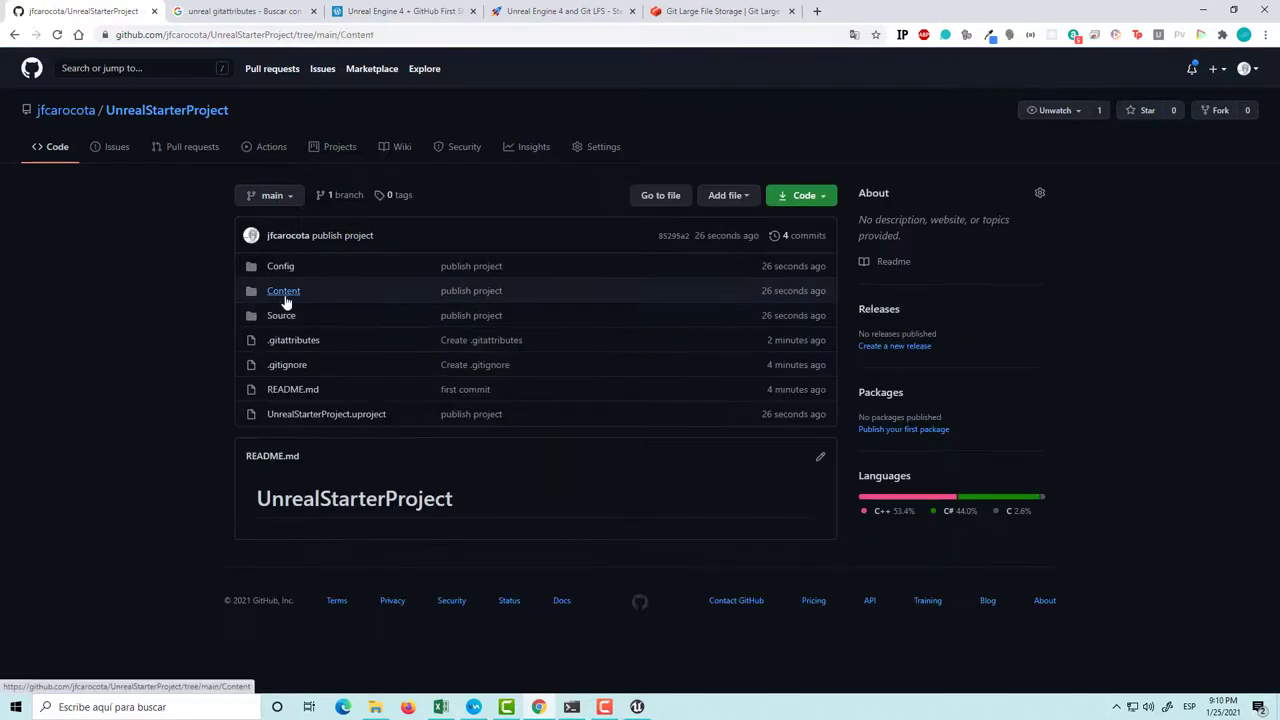
key("alt+Left")
left_click(283, 266)
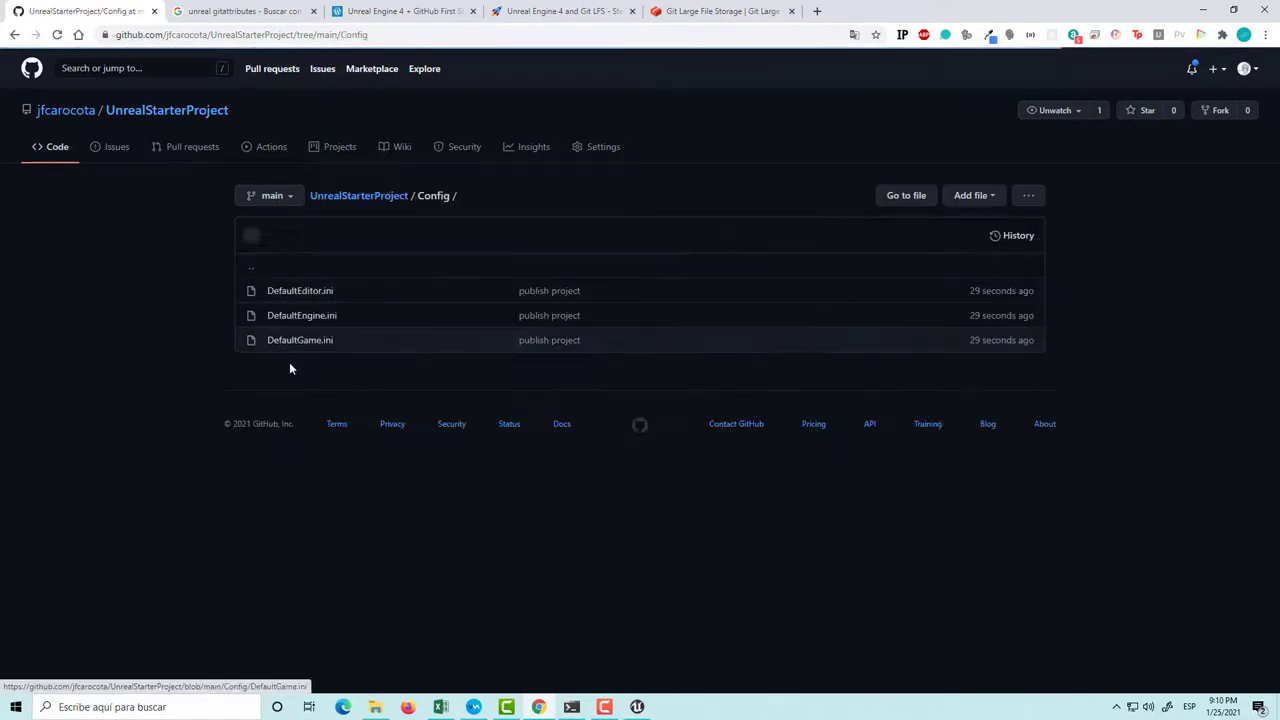
key("alt+Left")
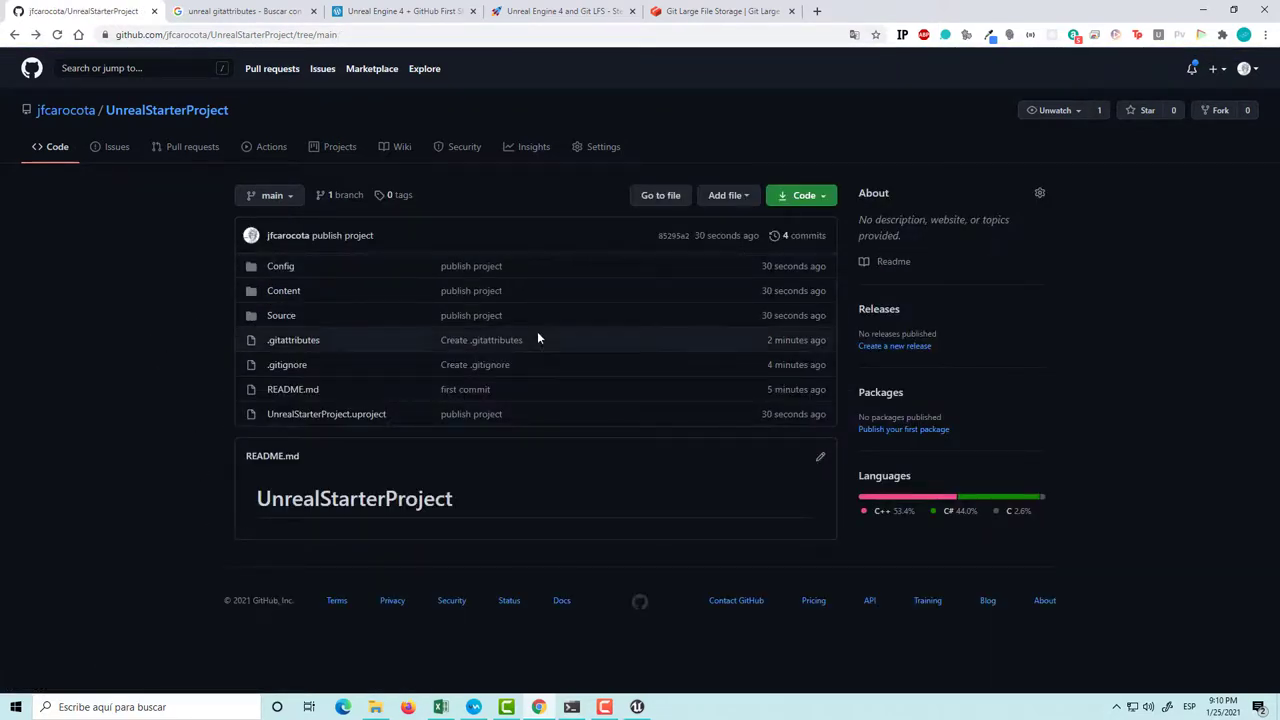